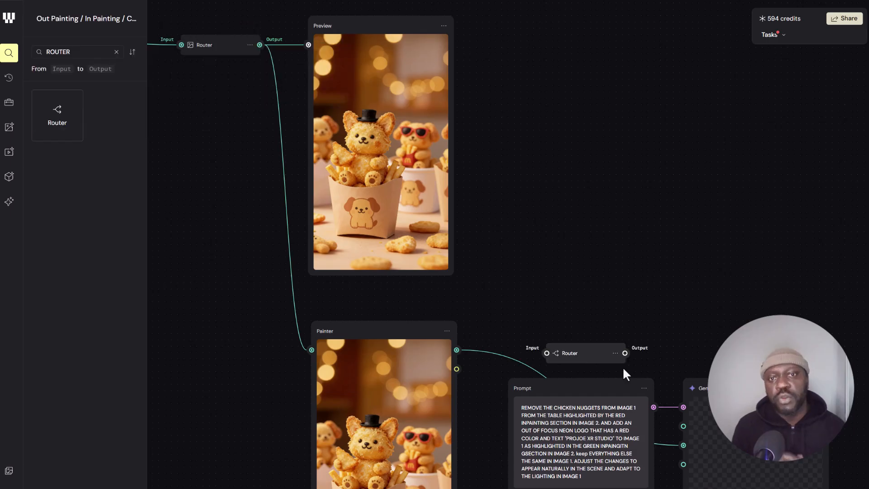
Connect the router output to Gemini 3's first image input and extend the prompt to remove the nuggets "AND GLASSES" from the table "AND DOG RESPECTIVELY"
left_click_drag(625, 353, 684, 426)
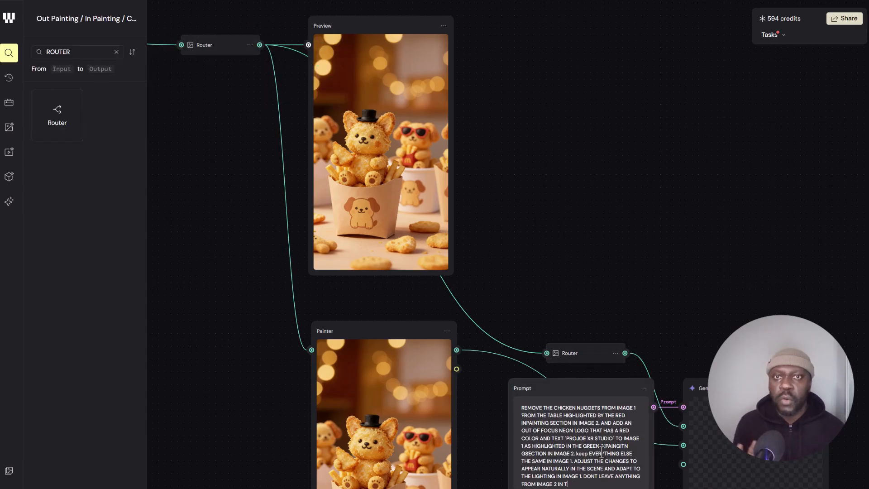
left_click_drag(524, 310, 549, 217)
scroll(621, 331, "up", 2)
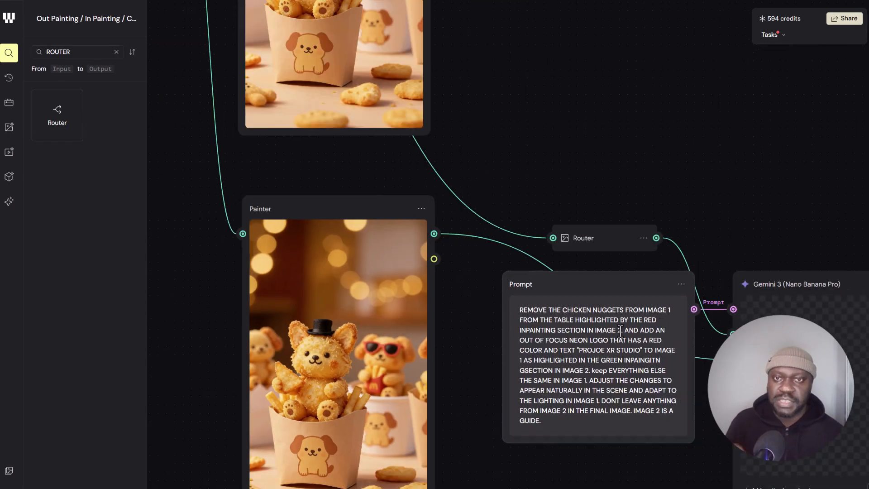
type("AND GLASSES FROM IMAGE 1 FROM THE TABLE AND DOG RESPECTIVELY AS")
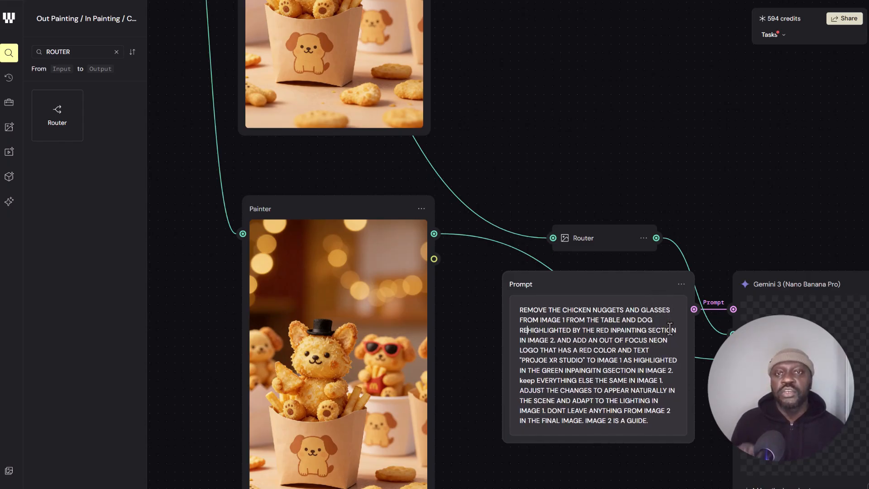
In the Painter, mark the sunglasses and table nuggets in red at brush size 55, and the blurred upper background in green
left_click_drag(274, 274, 290, 156)
left_click(270, 442)
left_click(385, 367)
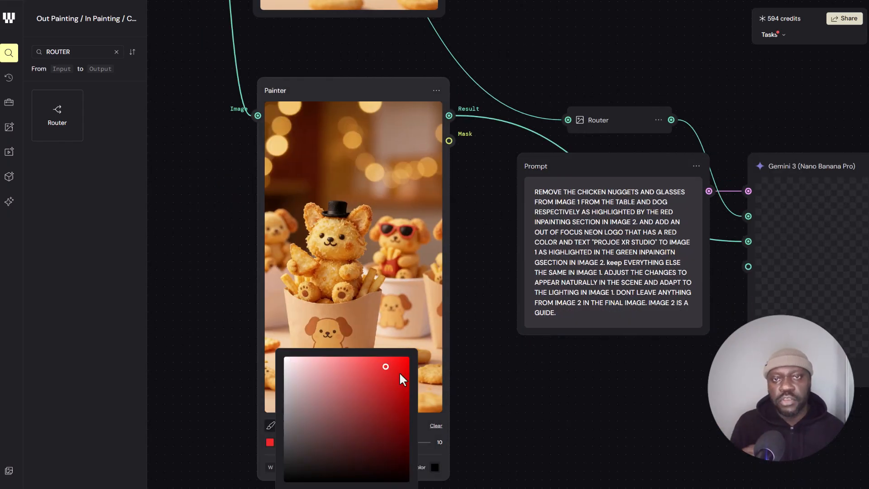
scroll(411, 480, "down", 2)
left_click(430, 446)
left_click_drag(378, 374, 405, 374)
left_click_drag(382, 160, 416, 160)
mouse_move(362, 338)
left_mouse_down()
mouse_move(336, 334)
mouse_move(436, 330)
left_mouse_up()
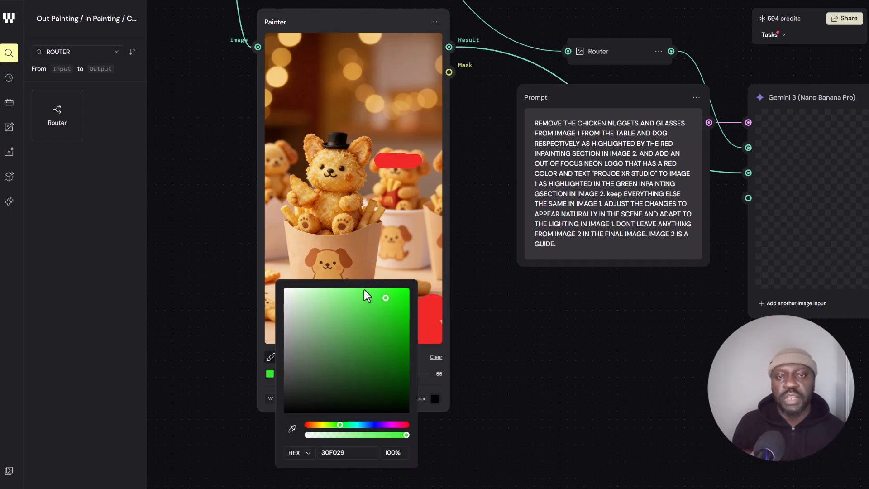
left_click(368, 296)
mouse_move(323, 70)
left_mouse_down()
mouse_move(404, 82)
mouse_move(313, 63)
mouse_move(373, 97)
mouse_move(344, 60)
mouse_move(415, 96)
left_mouse_up()
left_click_drag(626, 305, 480, 360)
left_click(790, 299)
left_click(810, 487)
scroll(612, 406, "down", 3)
left_click_drag(546, 408, 532, 314)
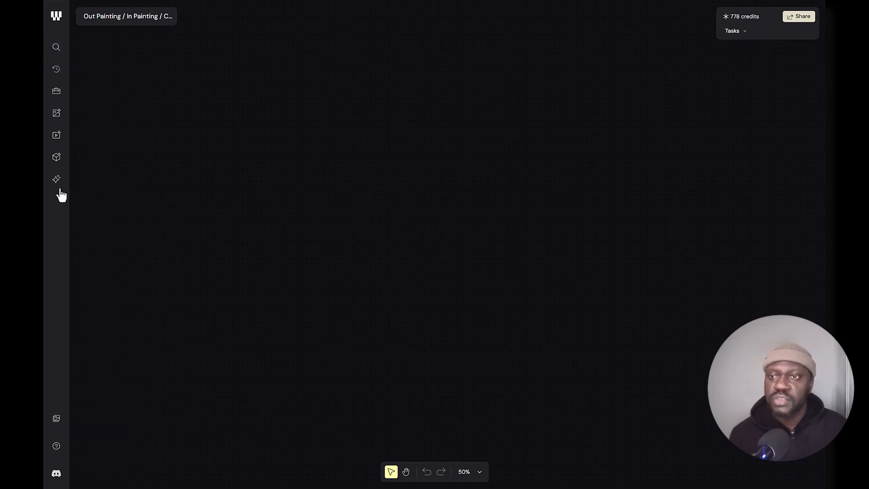
Browse the node library's quick access items, image models, video models and toolbox
left_click(56, 47)
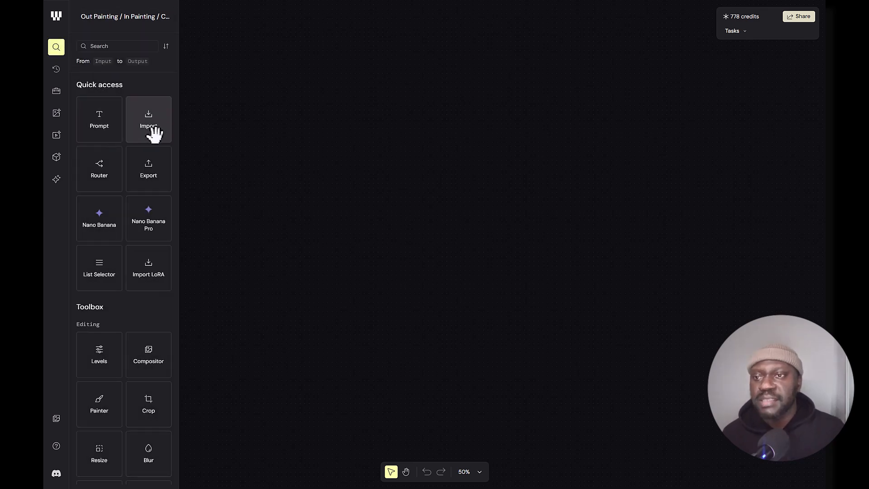
left_click(56, 113)
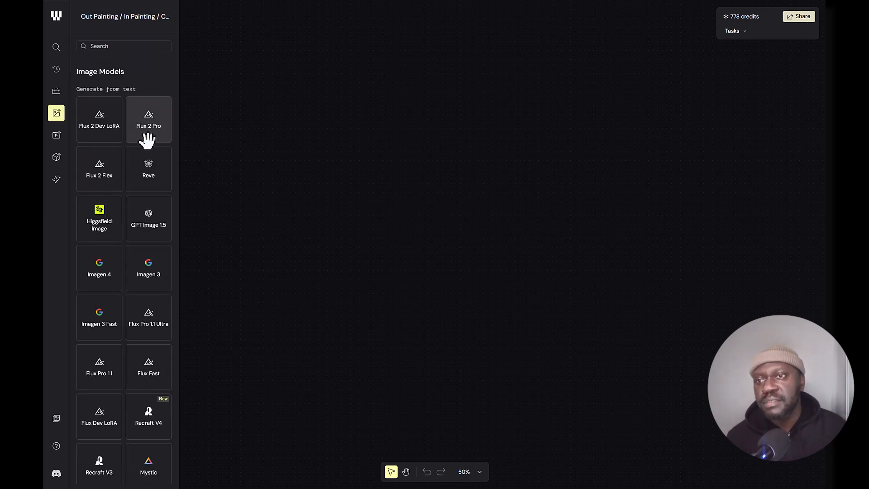
left_click(56, 136)
scroll(125, 332, "down", 1)
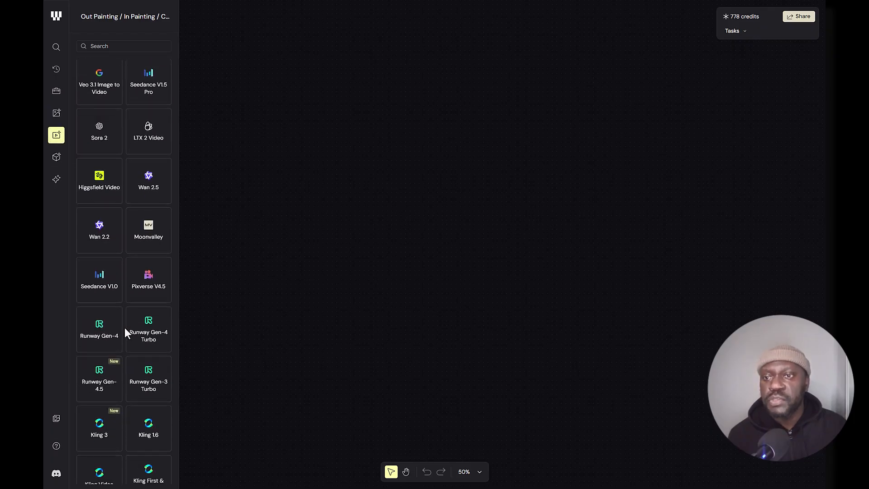
scroll(126, 332, "down", 2)
scroll(126, 333, "up", 1)
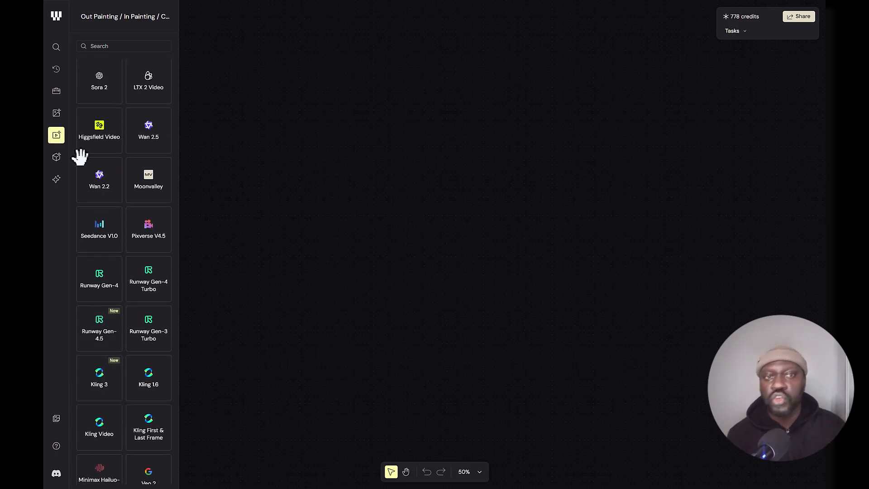
left_click(57, 92)
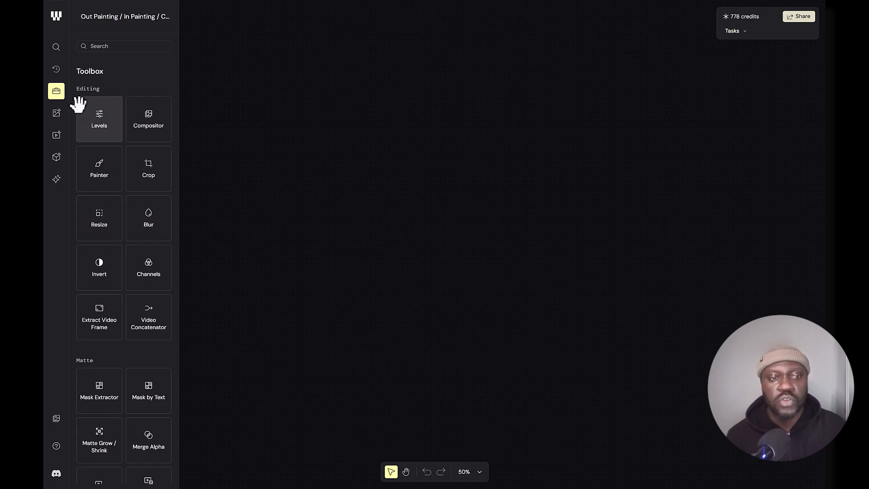
left_click(57, 93)
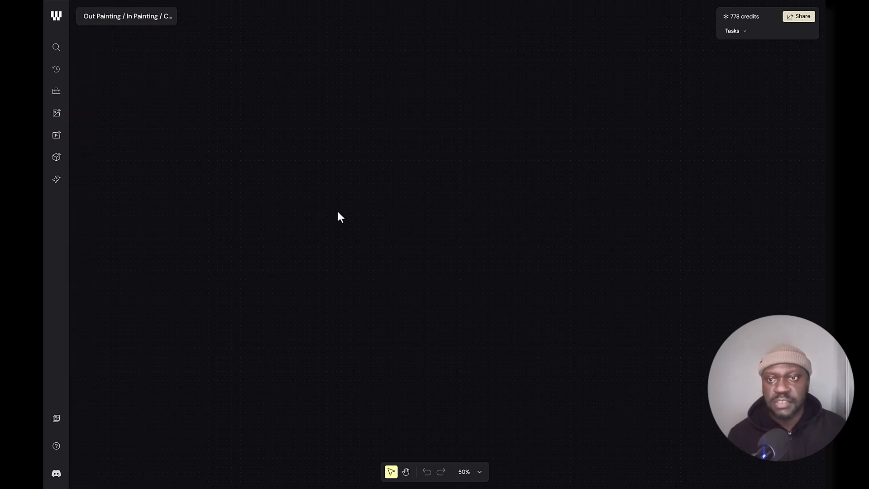
Place the Veo 3.1 Image to Video and Higgsfield Video models side by side on the empty canvas
left_click(57, 136)
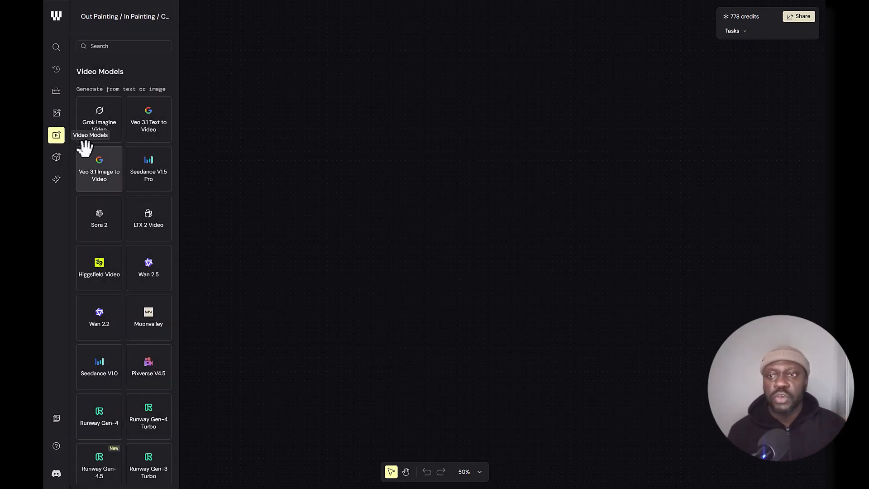
left_click_drag(98, 167, 363, 200)
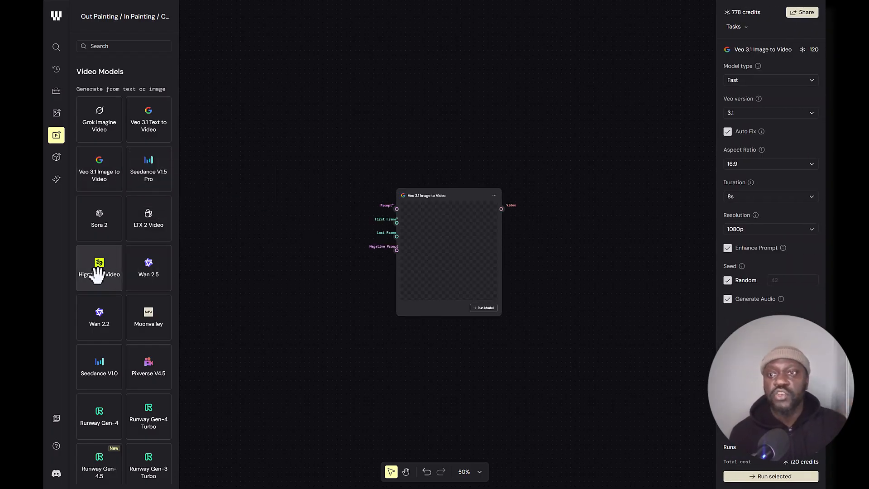
left_click_drag(250, 260, 268, 235)
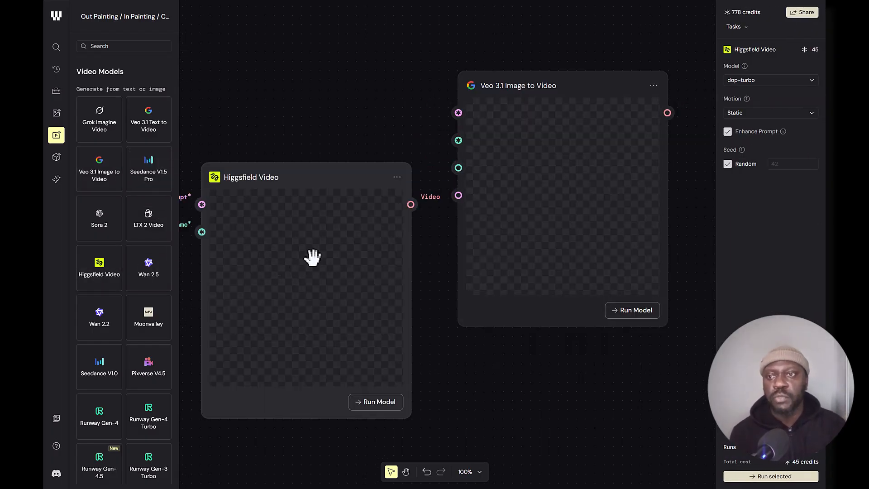
scroll(313, 254, "down", 5)
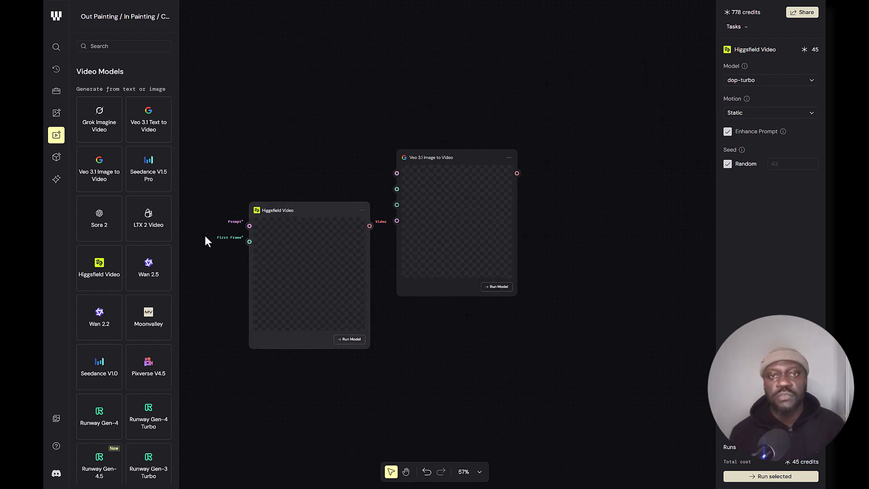
Delete the Higgsfield Video node from the canvas
left_click(338, 174)
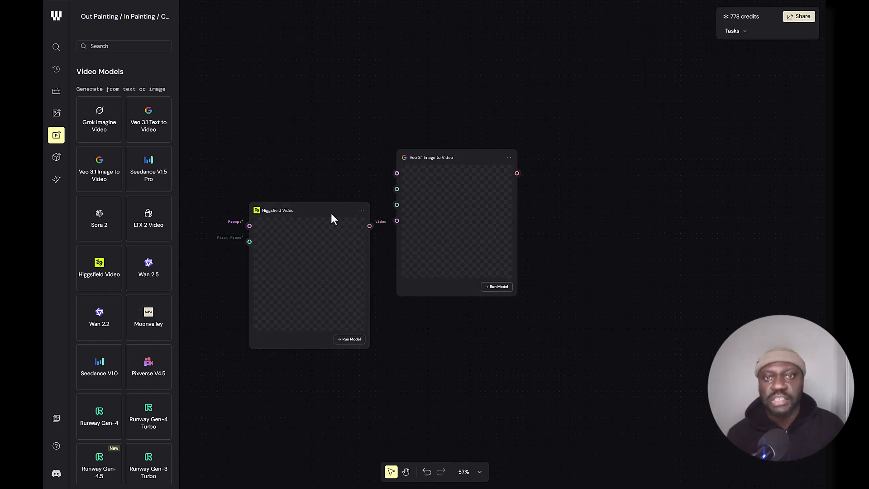
left_click(331, 212)
key("Delete")
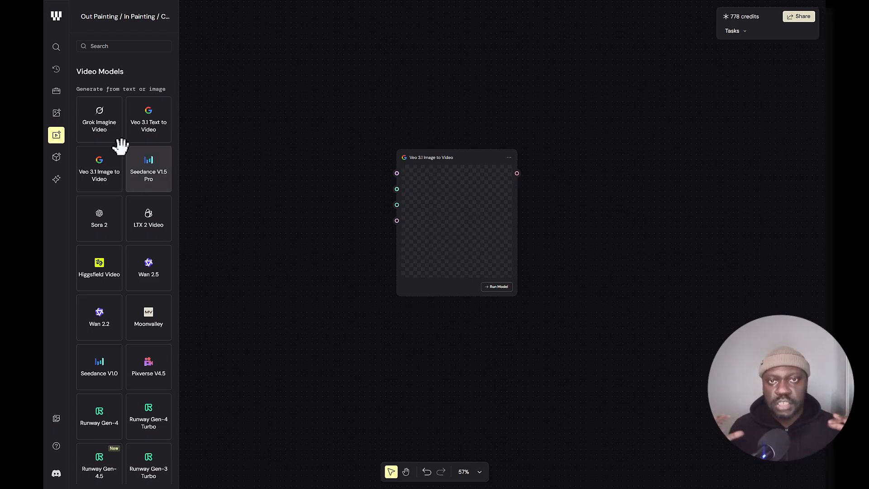
Browse the text-to-image models and add Ideogram V3 to the canvas beside the Veo node
left_click(58, 140)
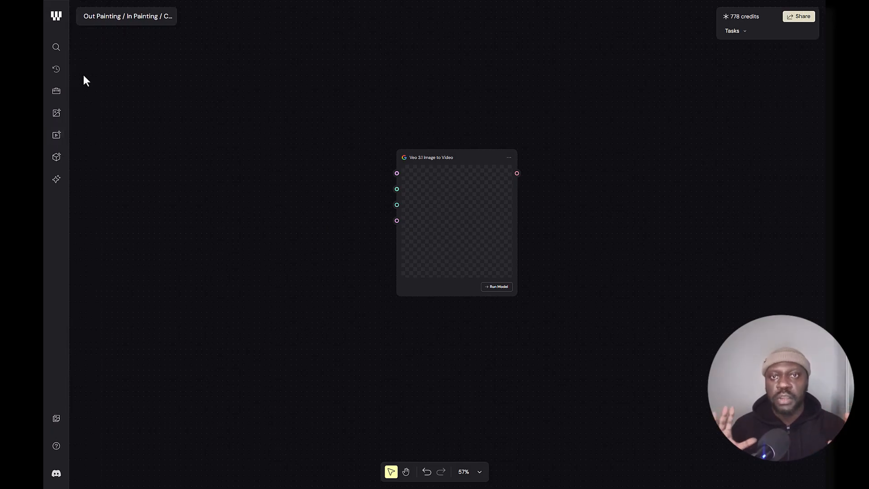
left_click(57, 114)
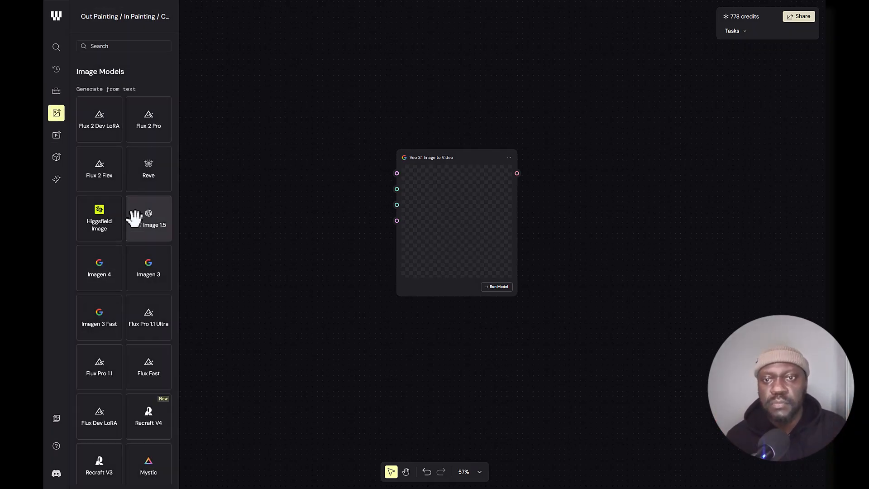
scroll(135, 232, "down", 3)
scroll(134, 231, "down", 1)
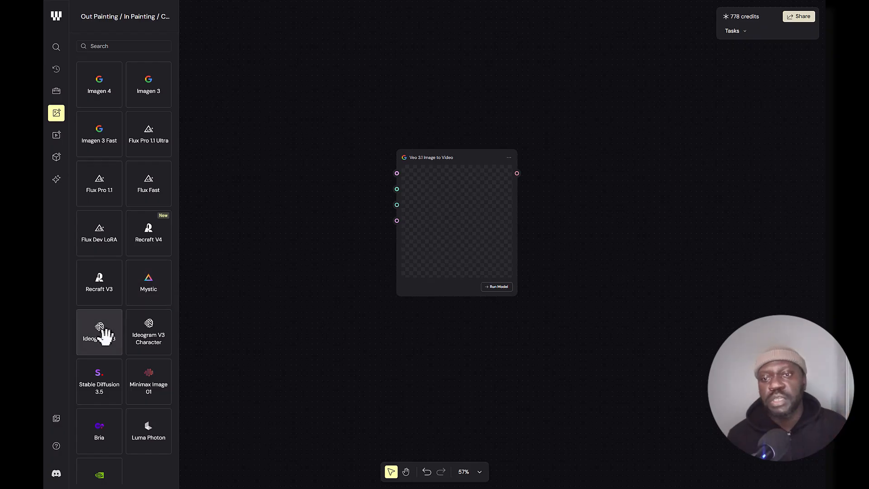
left_click_drag(103, 335, 293, 214)
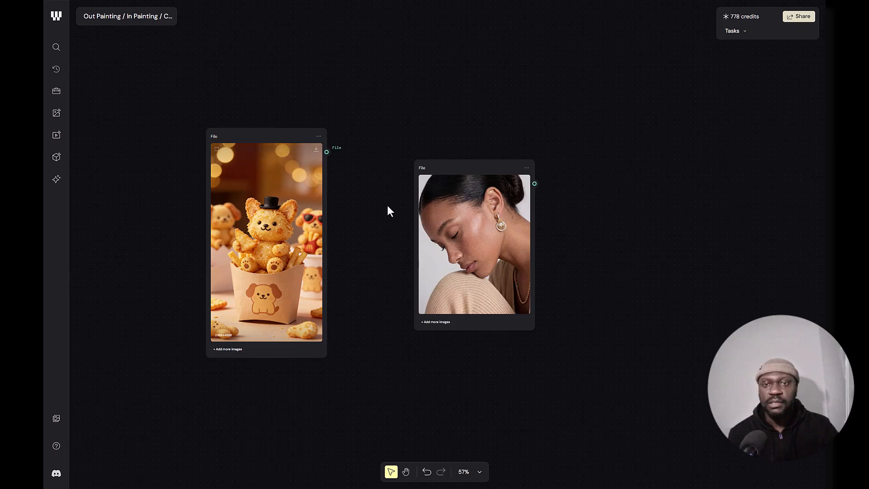
Move the portrait image node well below the dog image node and reposition the dog image, leaving free space beside it
left_click_drag(494, 167, 205, 412)
left_click_drag(295, 135, 359, 130)
scroll(382, 165, "up", 3)
scroll(430, 199, "down", 2)
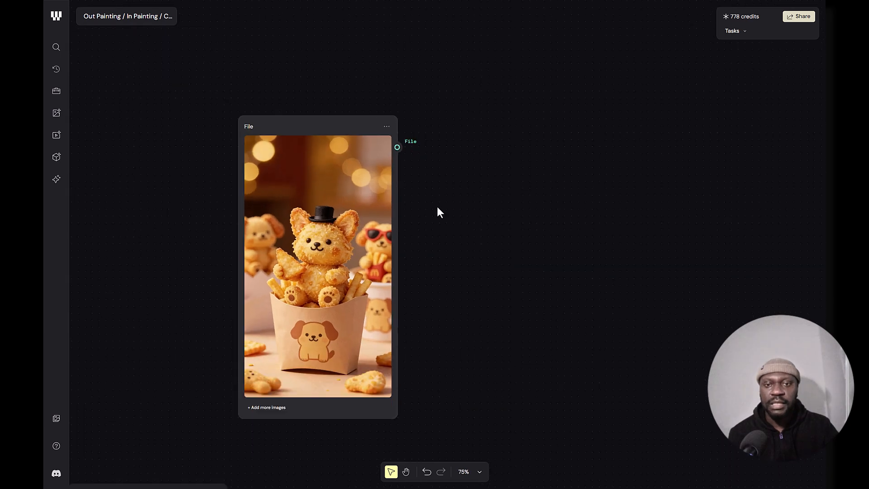
left_click_drag(436, 210, 409, 165)
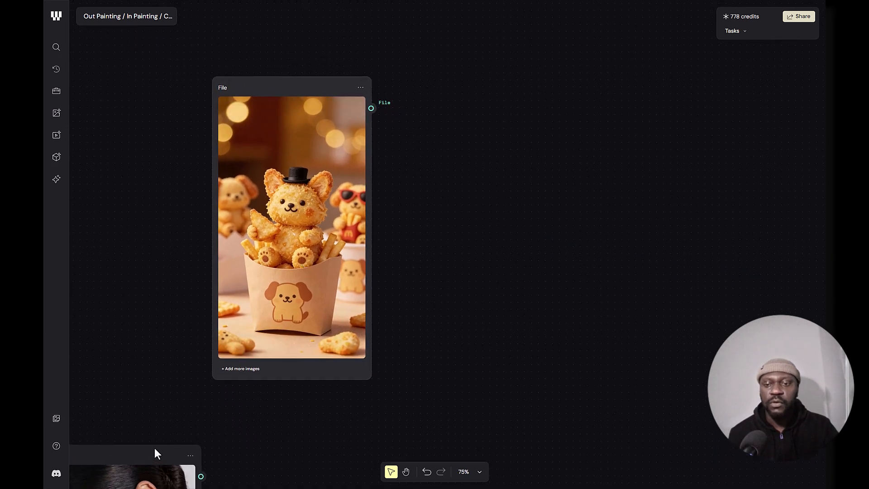
left_click_drag(156, 455, 179, 487)
left_click_drag(466, 231, 454, 351)
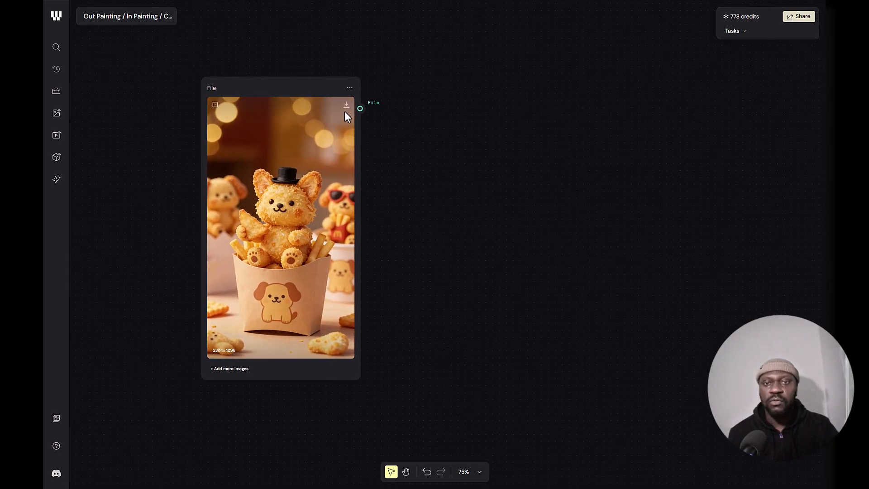
Search the node library for "out" and add the Flux Pro Outpaint and SD3 Outpaint nodes beside the dog image
left_click(56, 48)
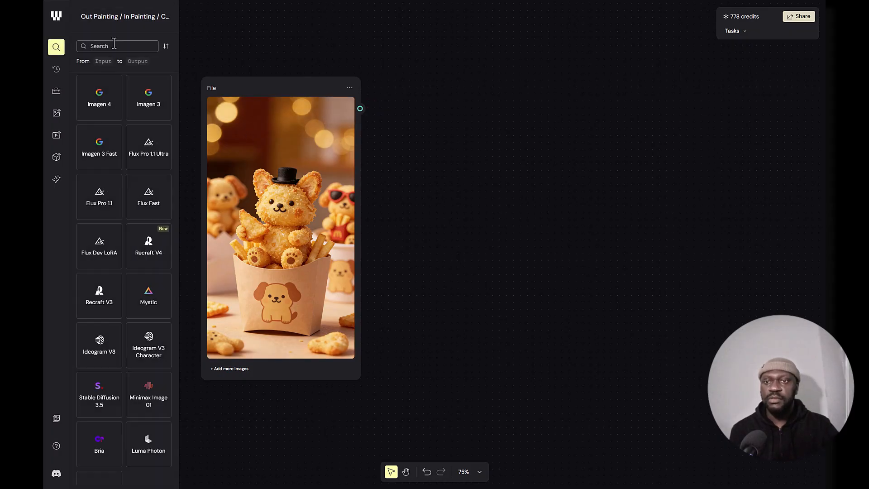
type("out")
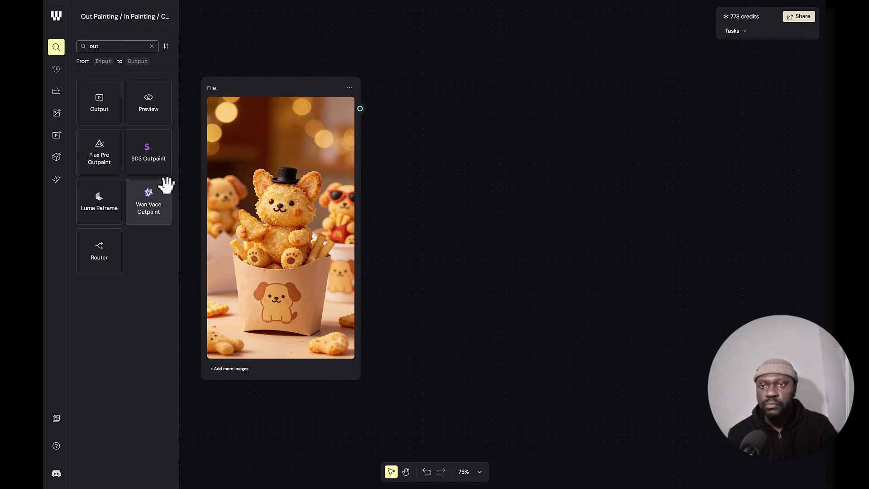
left_click_drag(107, 161, 506, 194)
left_click_drag(140, 151, 536, 127)
Arrange the outpaint nodes in one aligned column with SD3 Outpaint above Flux Pro Outpaint
left_click_drag(606, 138, 520, 46)
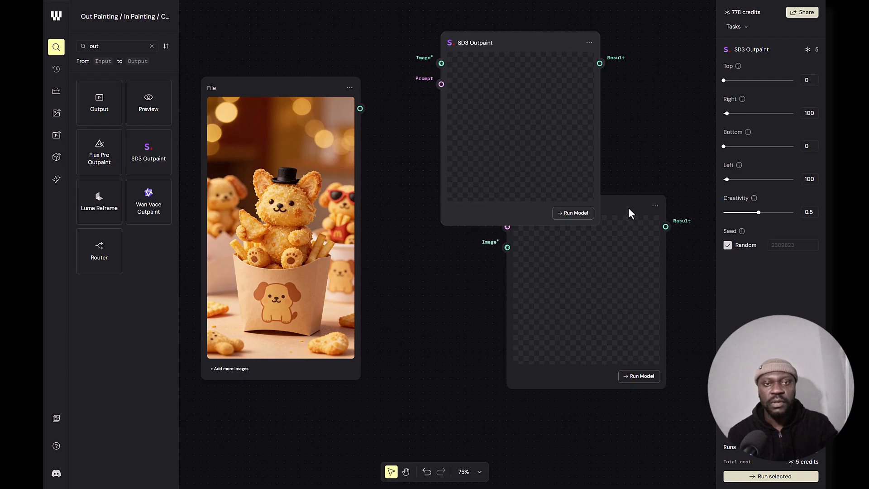
left_click_drag(632, 214, 592, 290)
left_click_drag(545, 47, 593, 57)
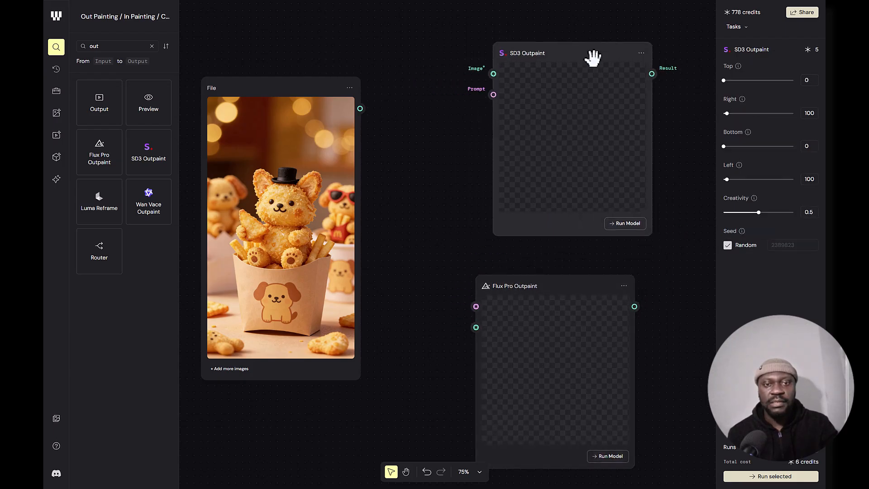
left_click_drag(576, 292, 588, 281)
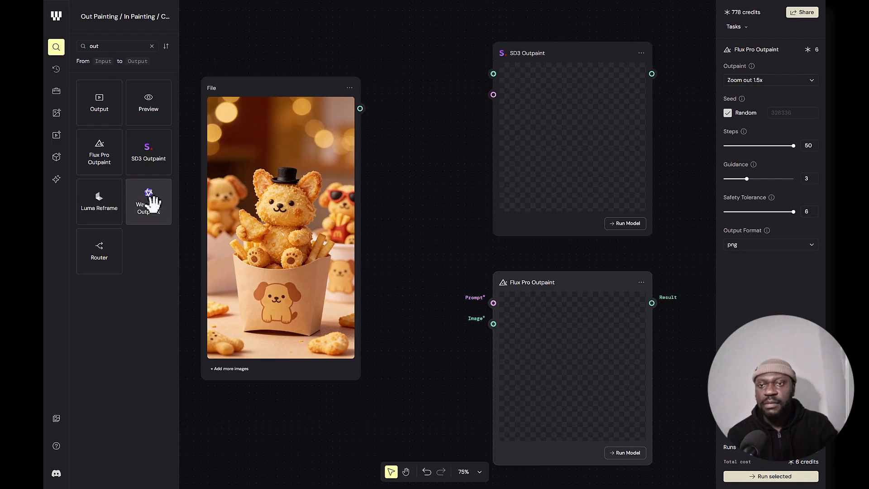
Close the node search and move the Flux Pro Outpaint node closer beneath SD3 Outpaint
mouse_move(151, 197)
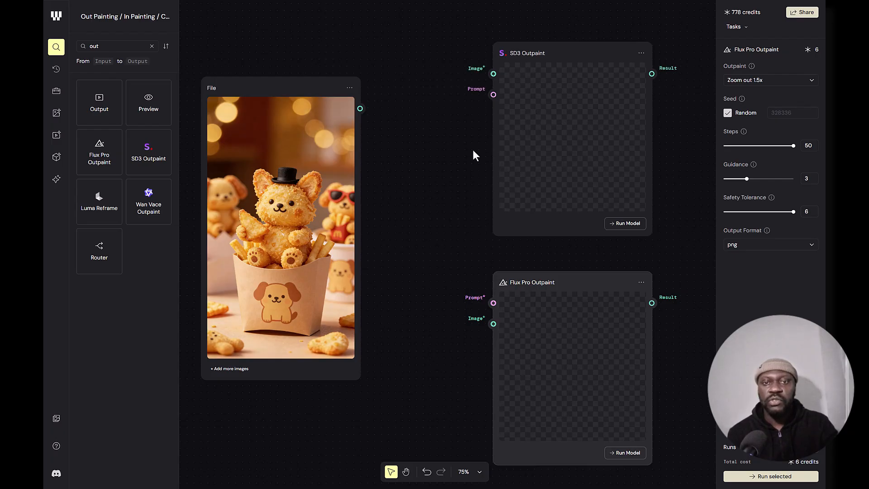
mouse_move(460, 165)
left_mouse_down()
mouse_move(443, 165)
mouse_move(457, 162)
left_mouse_up()
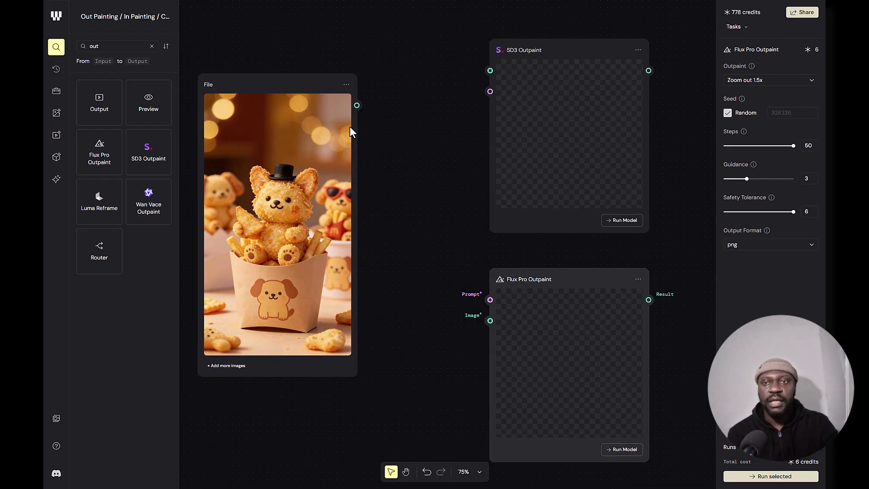
left_click(60, 46)
scroll(371, 159, "down", 1)
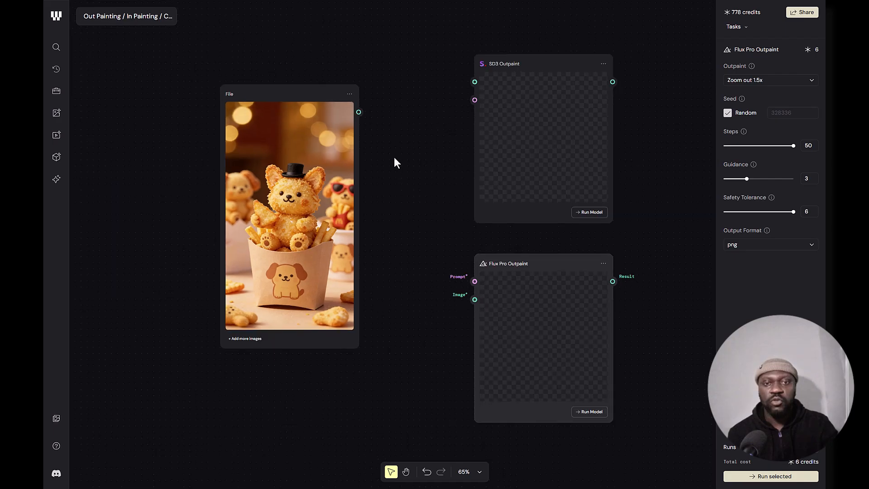
left_click_drag(396, 157, 358, 155)
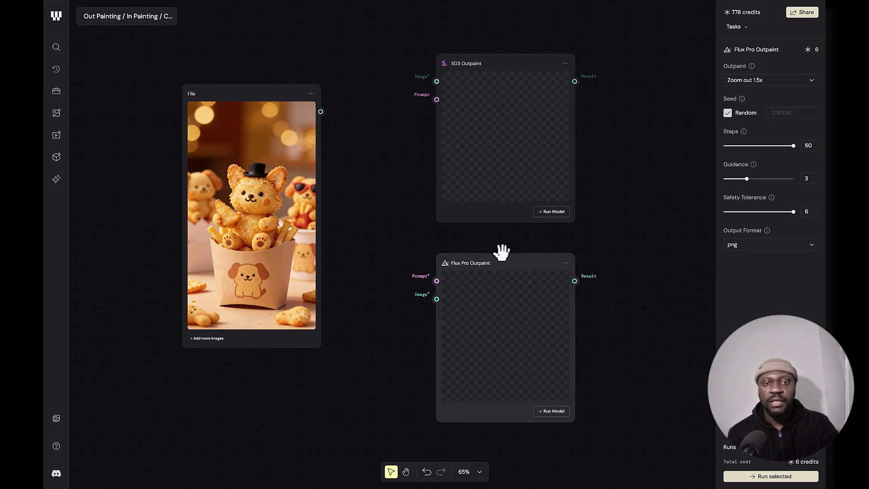
left_click_drag(514, 258, 516, 249)
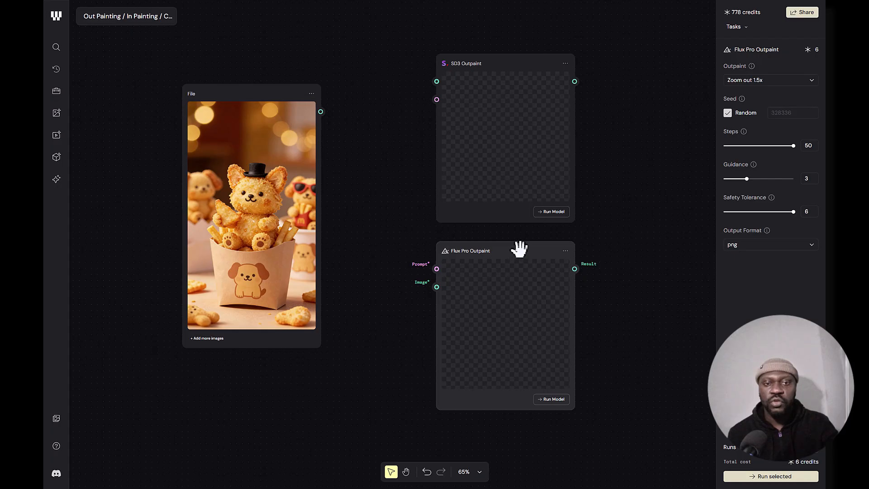
Add a Nano Banana Pro node in the free space beside the SD3 Outpaint node, level with it
left_click_drag(620, 207, 520, 209)
right_click(536, 193)
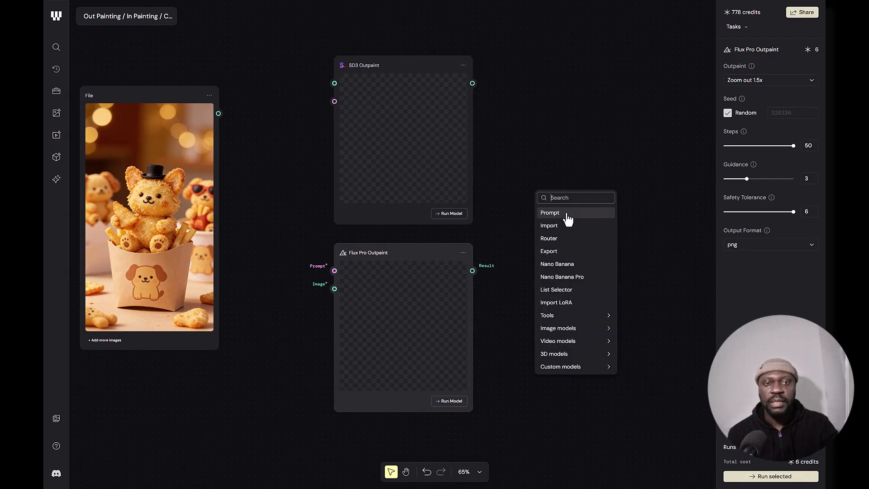
left_click(580, 278)
left_click_drag(627, 189, 615, 65)
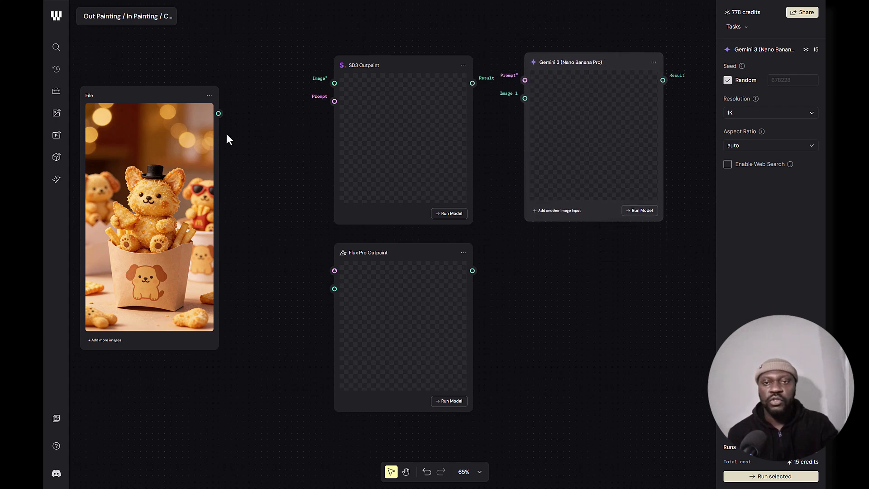
Search the node library for "gp" and place a GPT Image 1.5 Edit node beneath Nano Banana Pro, beside Flux Pro Outpaint
right_click(555, 285)
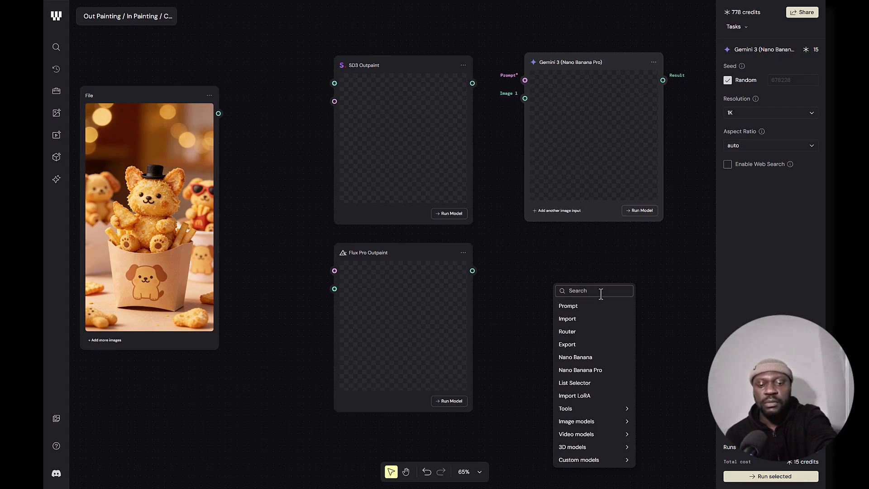
type("ch")
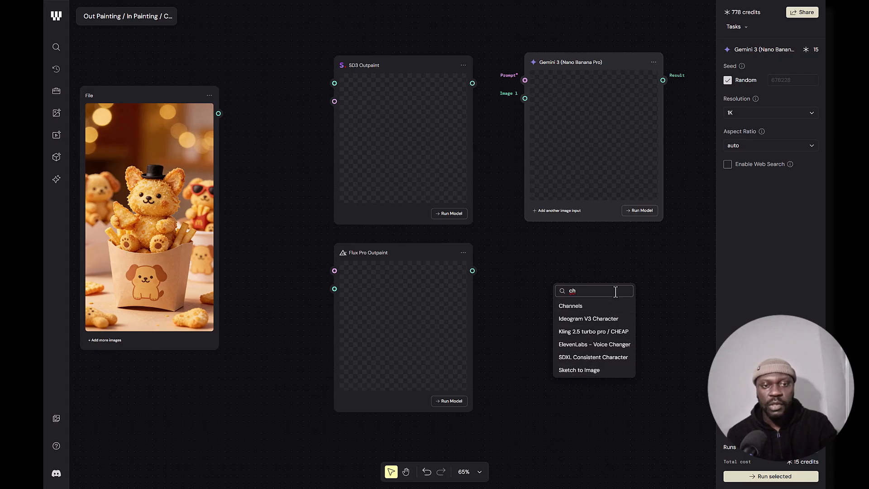
key("BackSpace")
key("BackSpace")
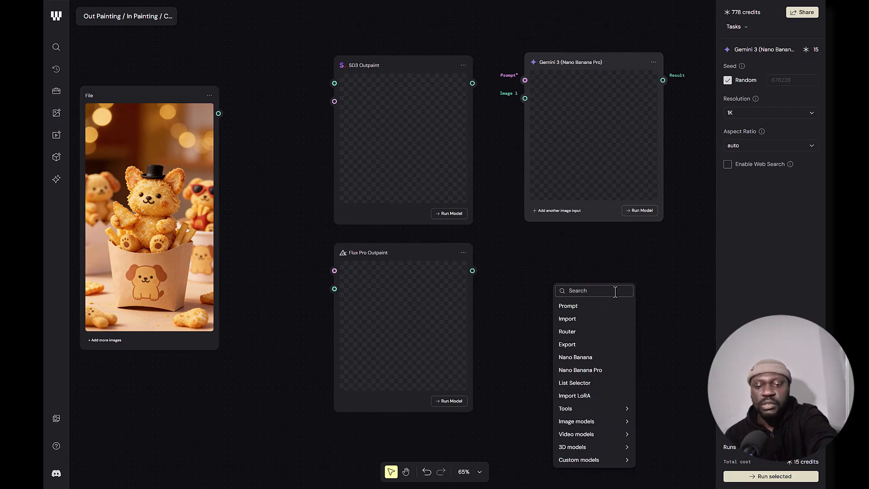
type("gp")
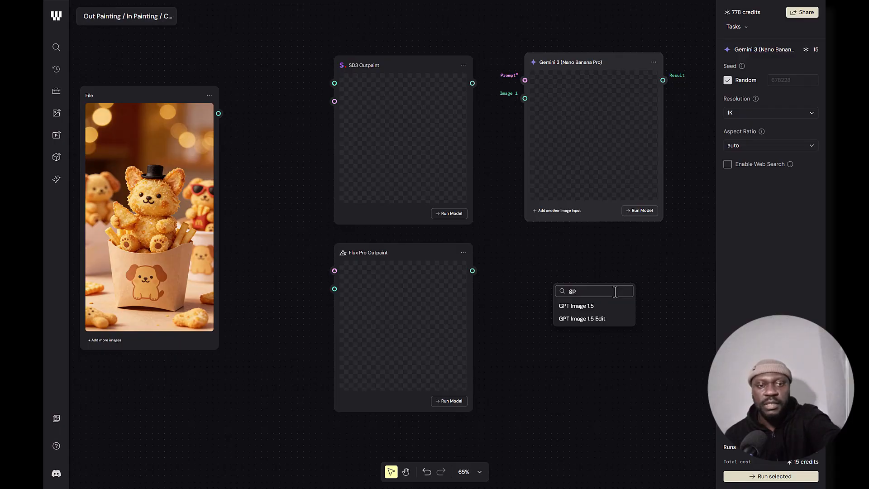
left_click(588, 321)
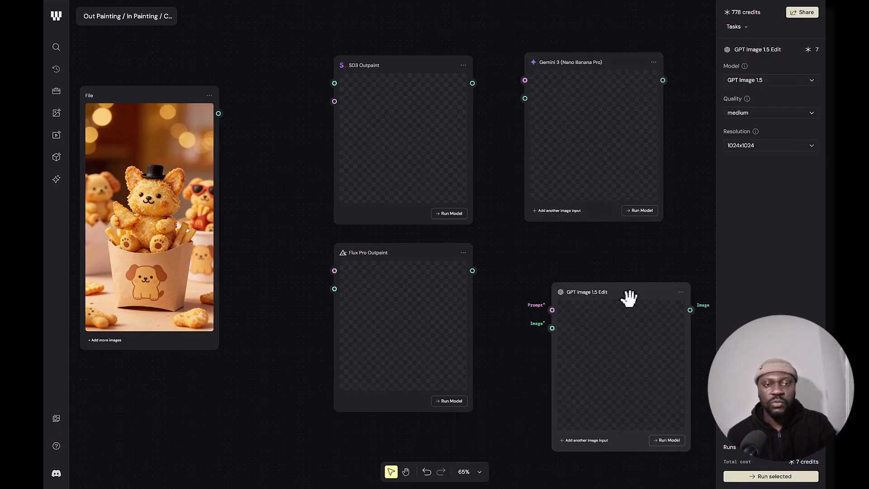
left_click_drag(627, 297, 599, 259)
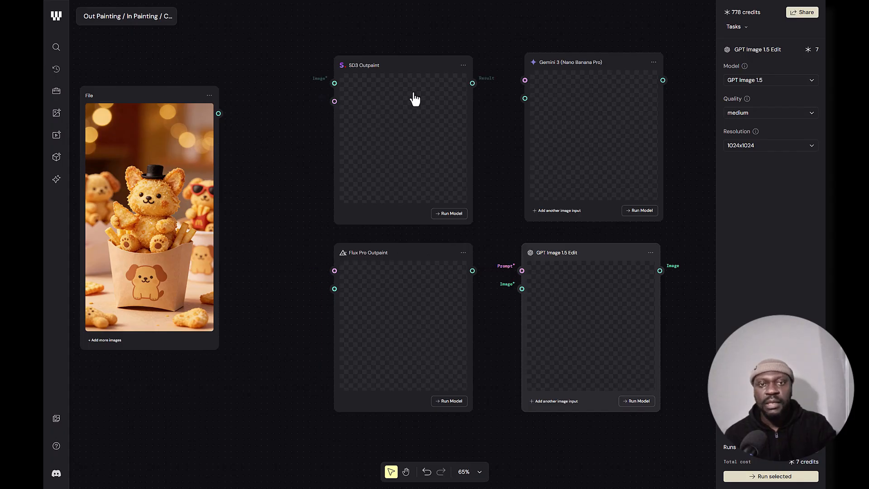
Compare the settings of the SD3 Outpaint and Flux Pro Outpaint nodes, checking SD3's side pixel and Creativity options
left_click(430, 64)
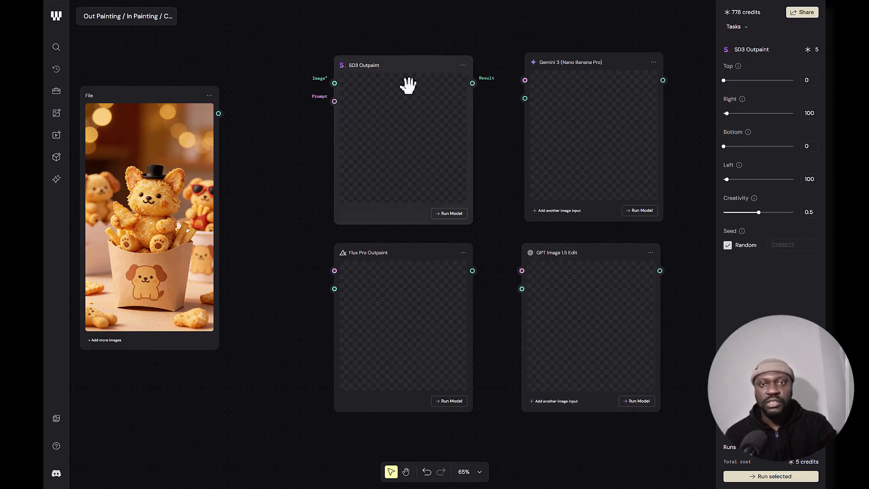
left_click(422, 258)
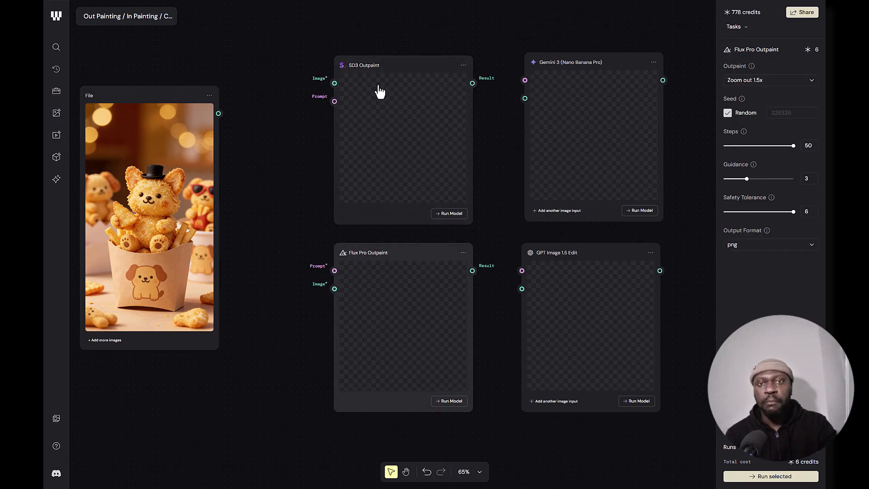
left_click(385, 63)
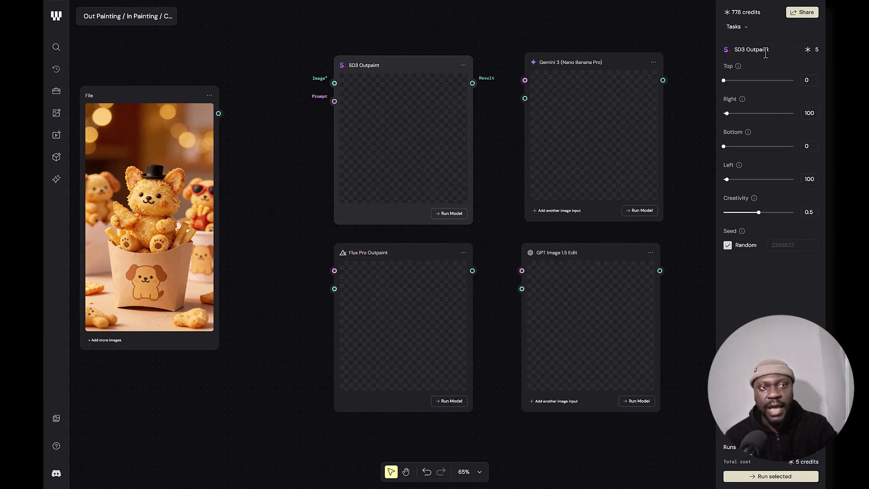
mouse_move(740, 68)
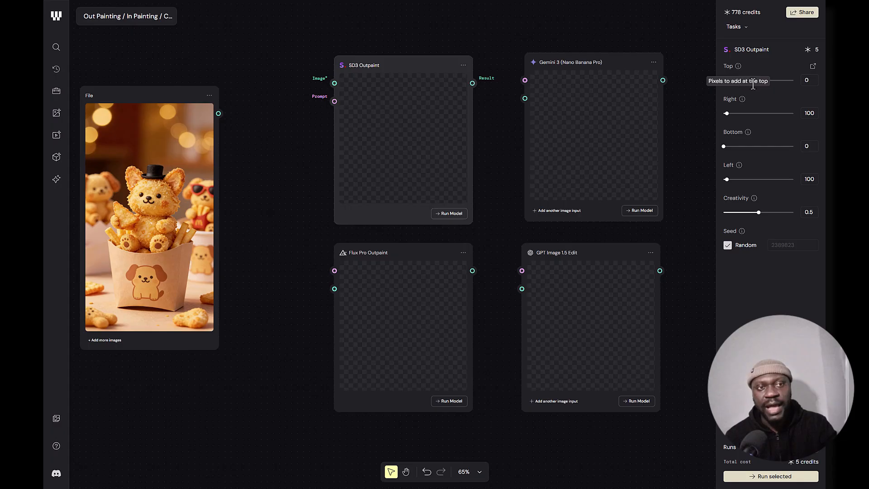
mouse_move(744, 99)
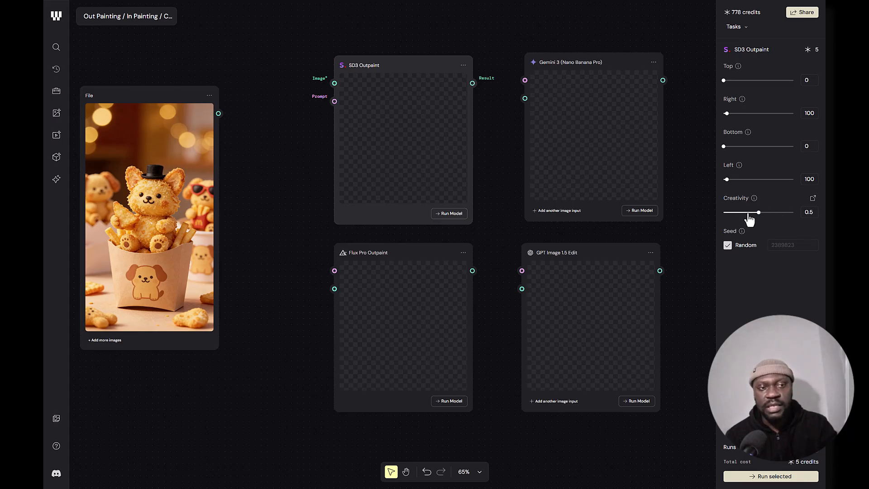
mouse_move(759, 213)
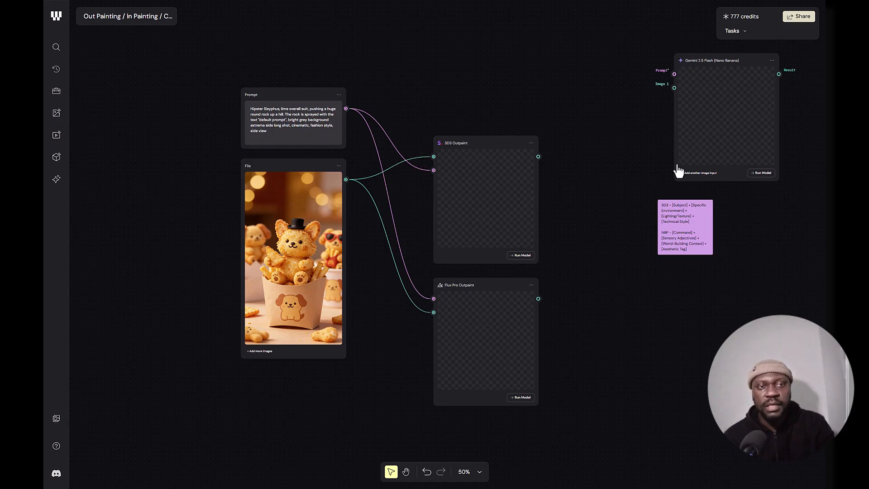
Delete the Flux Pro Outpaint node and move the Gemini 2.5 Flash (Nano Banana) node into its place beneath SD3 Outpaint
left_click(494, 284)
key("Delete")
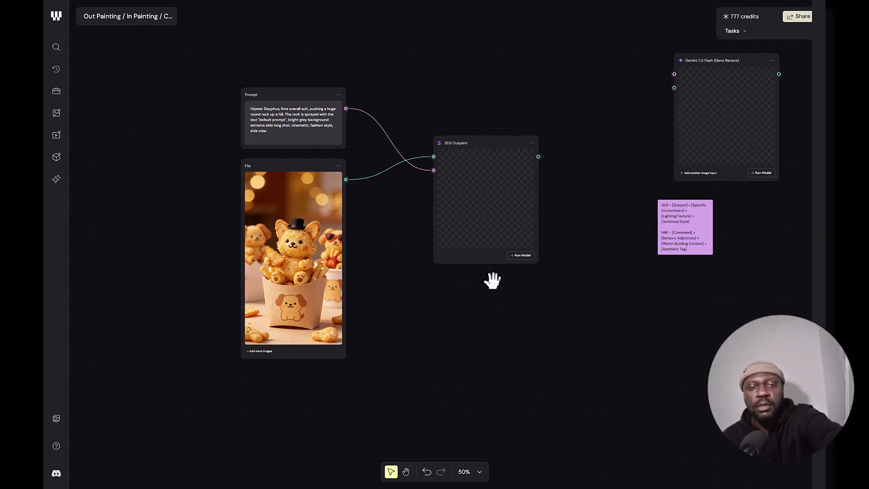
left_click_drag(728, 63, 485, 285)
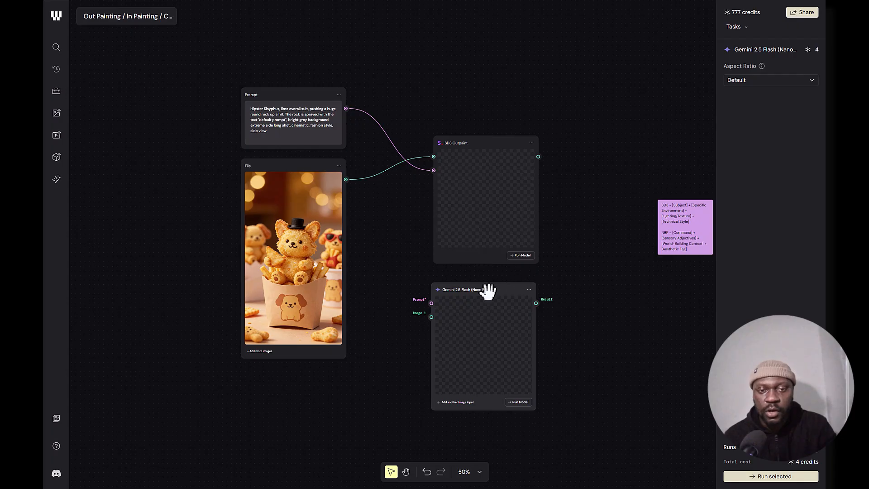
left_click(366, 95)
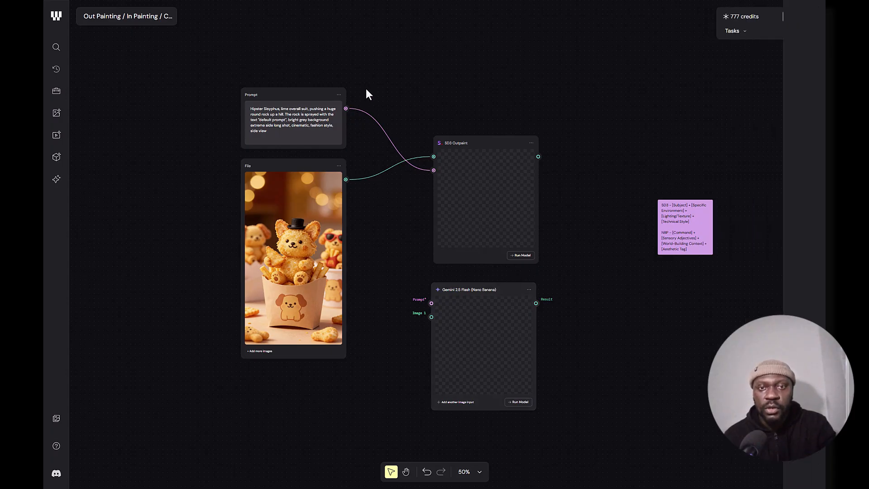
Examine the Prompt, dog image, SD3 Outpaint and Gemini 2.5 Flash nodes and their connections up close
scroll(457, 159, "up", 5)
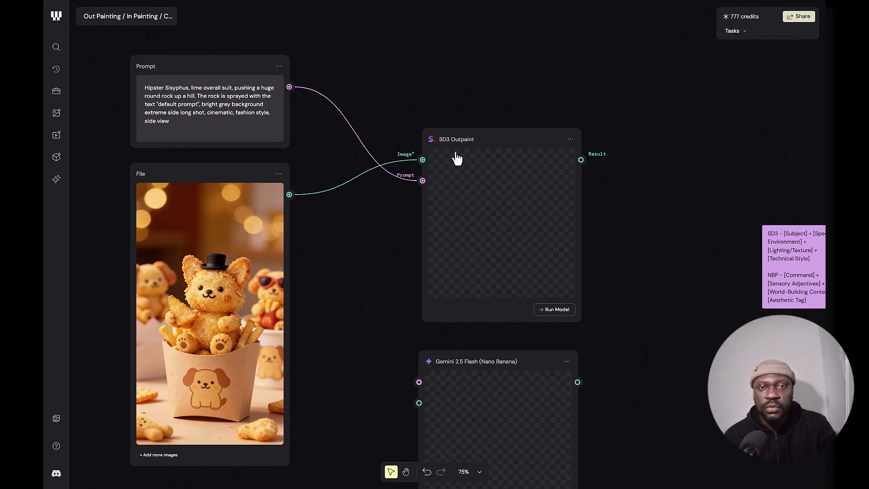
scroll(457, 157, "down", 1)
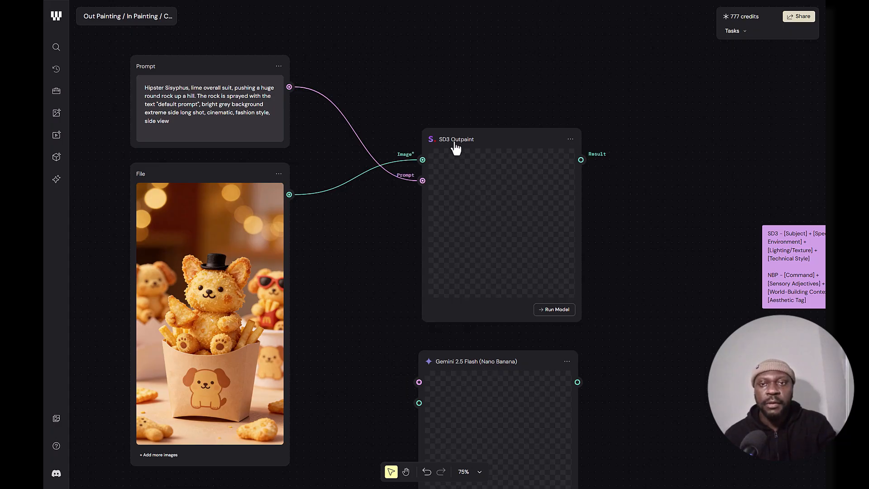
scroll(454, 147, "up", 3)
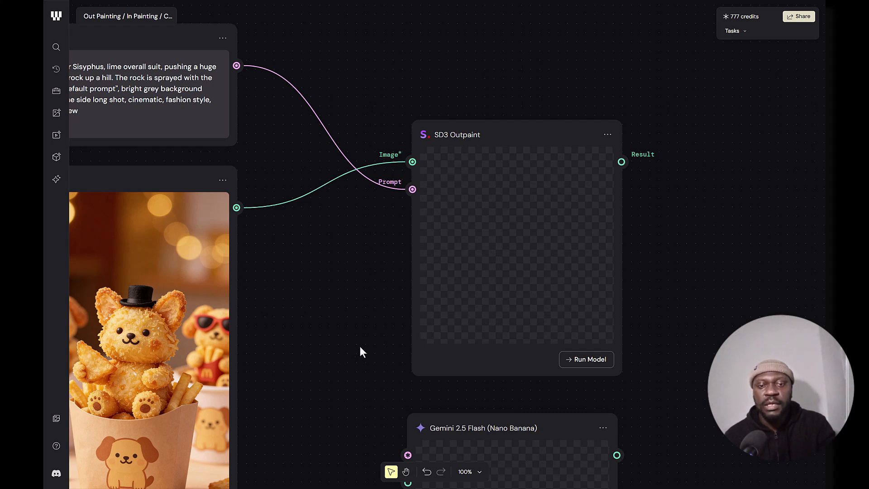
left_click_drag(361, 349, 413, 127)
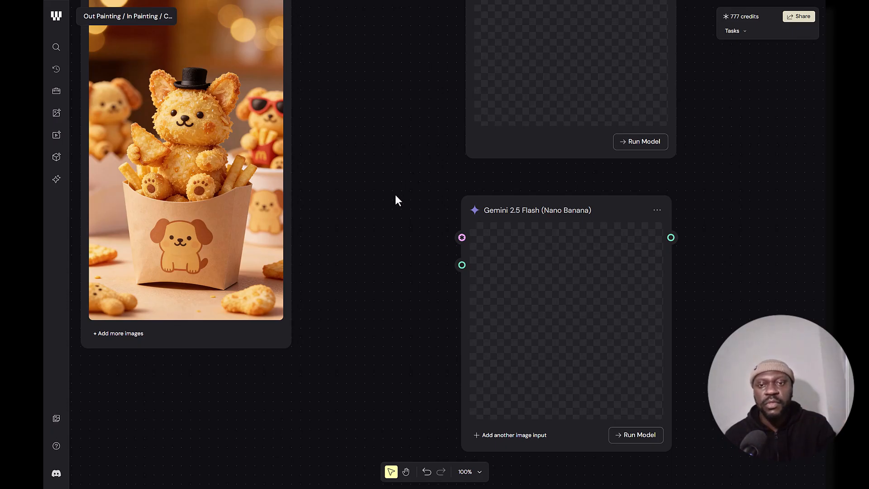
left_click_drag(394, 198, 492, 342)
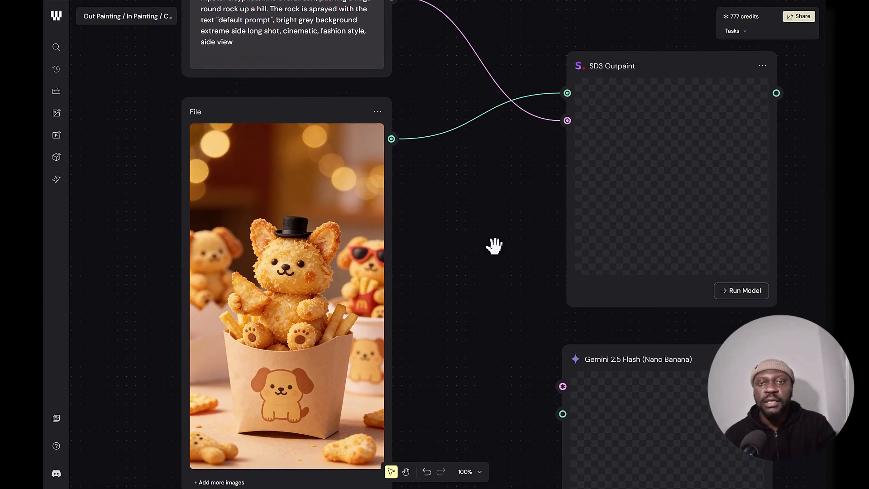
left_click_drag(495, 246, 443, 307)
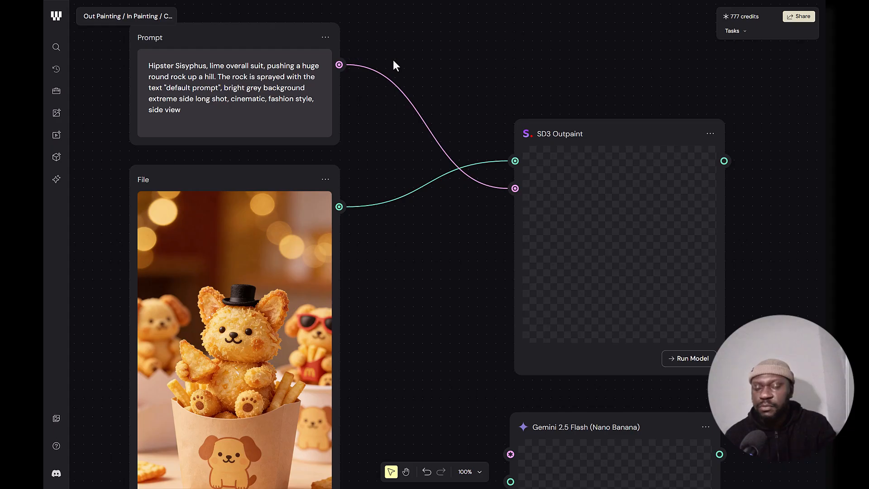
left_click(267, 44)
left_click_drag(436, 44, 447, 73)
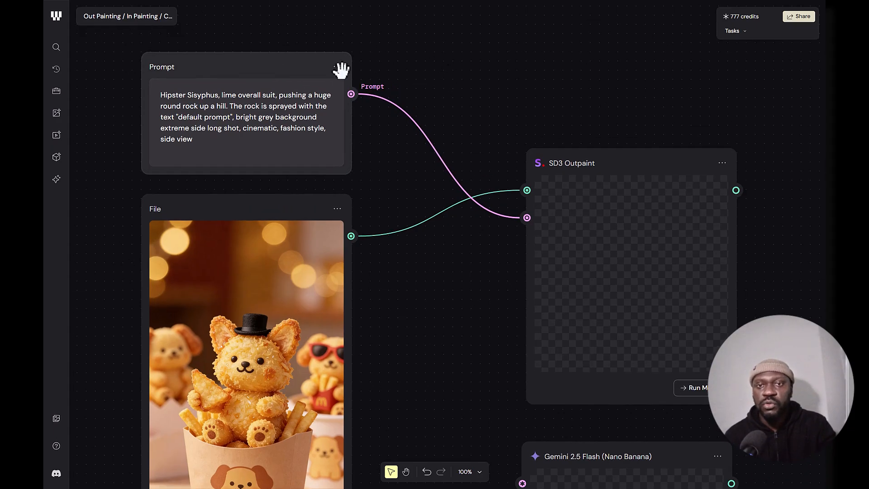
scroll(476, 103, "right", 5)
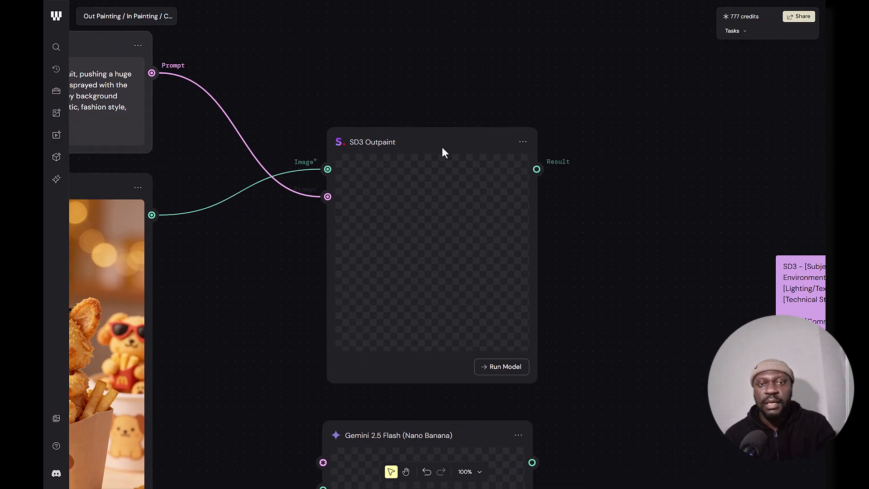
Set the SD3 Outpaint node's Top, Right, Bottom and Left extensions to 200 pixels each
left_click(442, 144)
left_click_drag(628, 122, 546, 136)
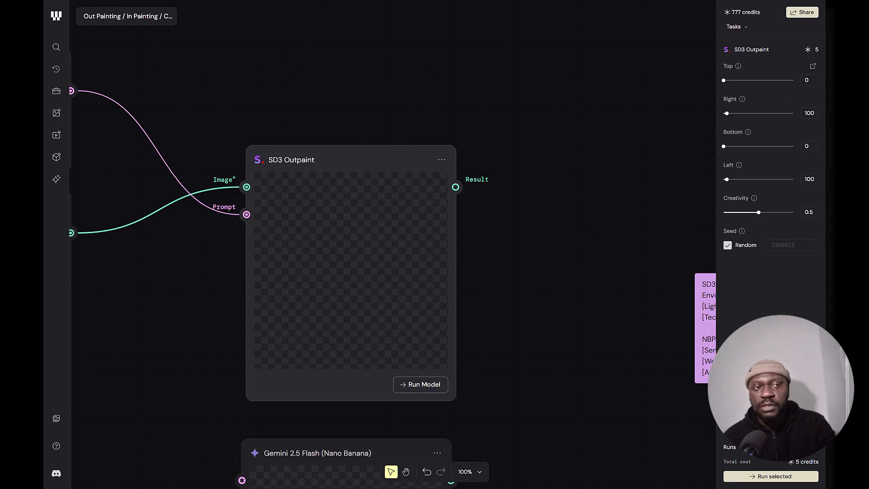
left_click(810, 80)
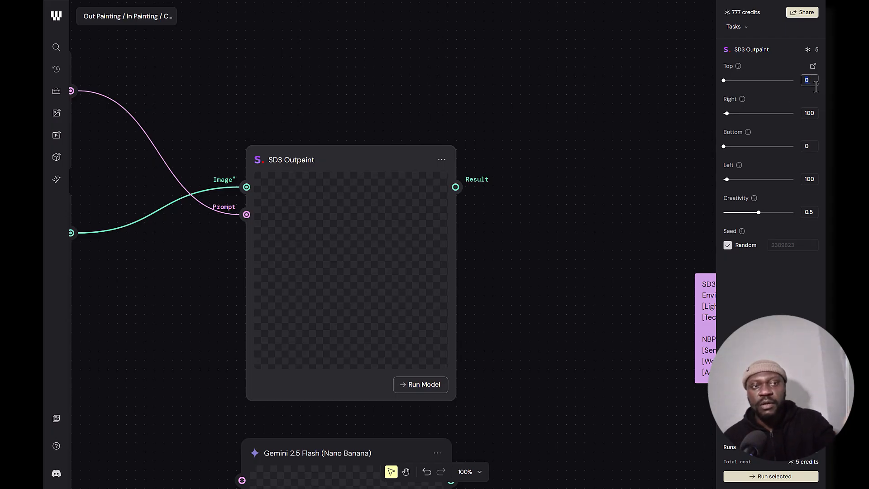
type("200")
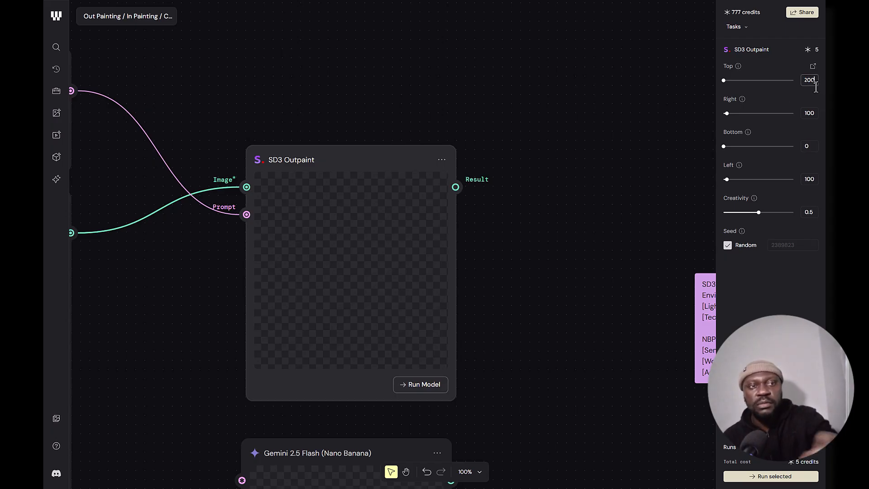
left_click(814, 115)
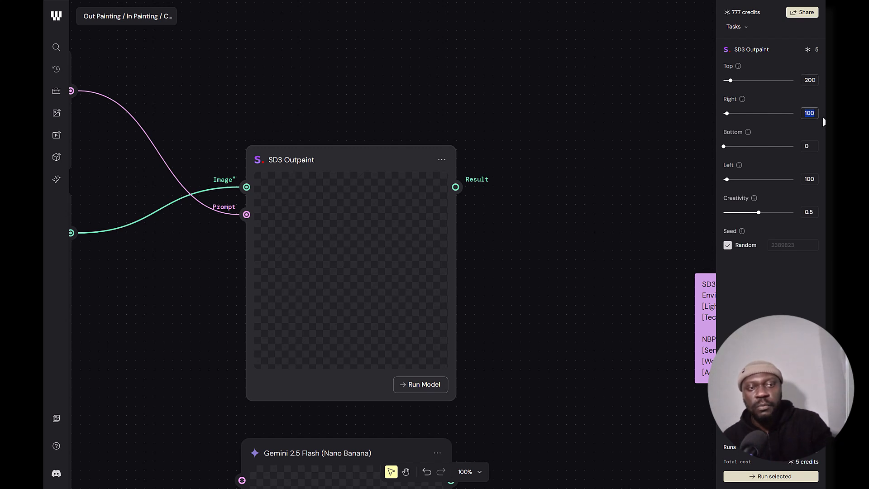
type("200")
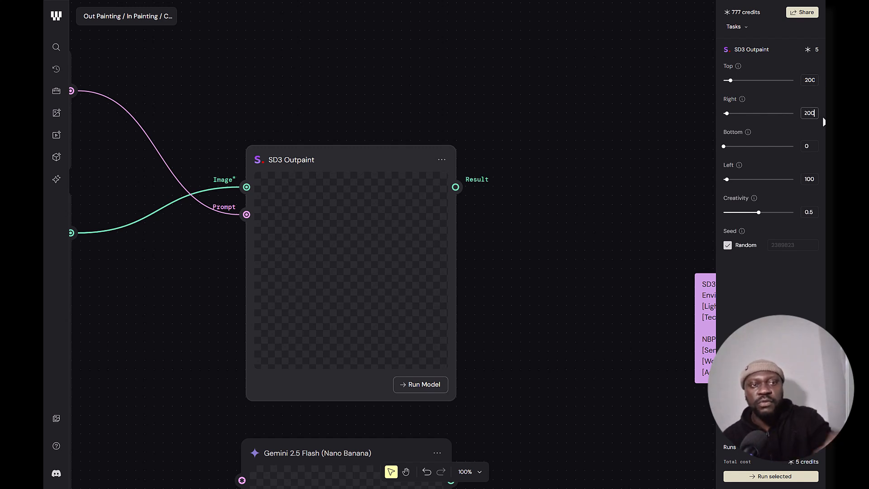
left_click(807, 146)
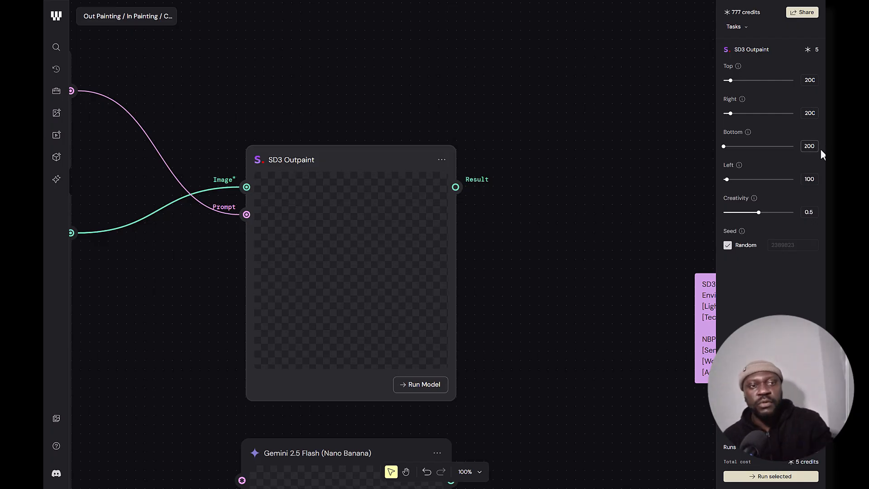
left_click(807, 179)
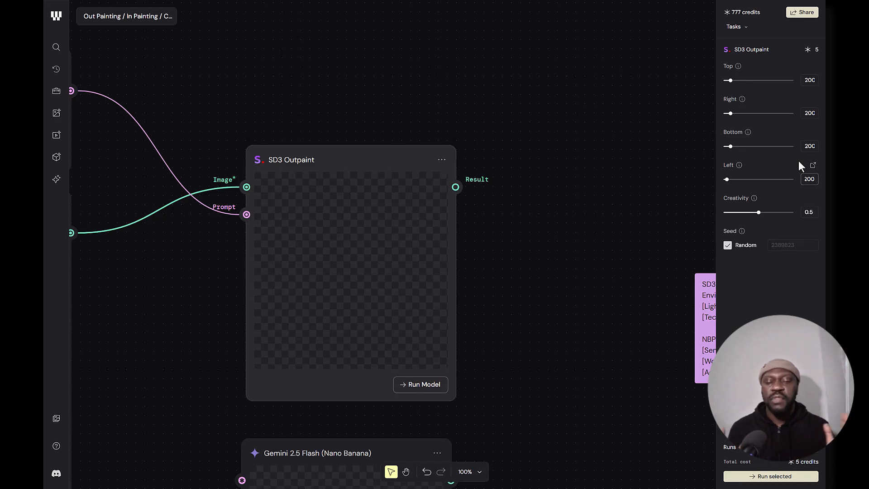
Review the SD3 Outpaint connections and read the SD3 and NBP prompt formulas in the purple note
left_click_drag(574, 84, 554, 151)
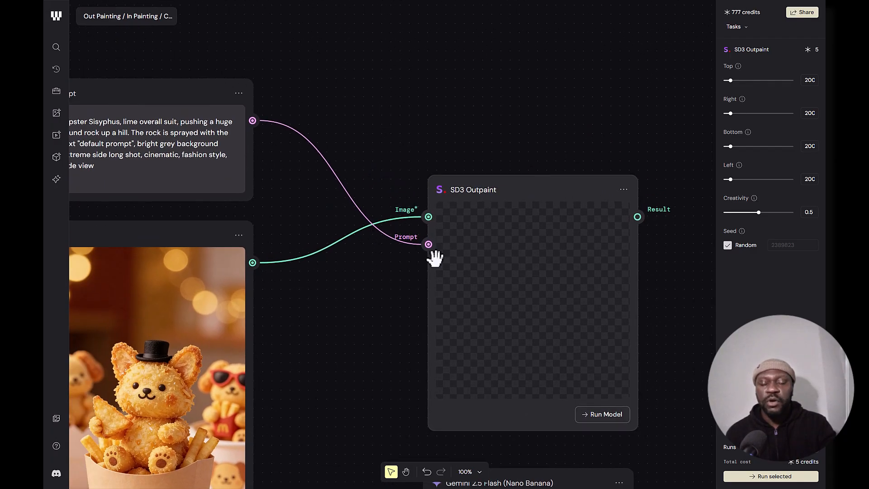
left_click_drag(650, 281, 381, 134)
left_click_drag(472, 202, 348, 200)
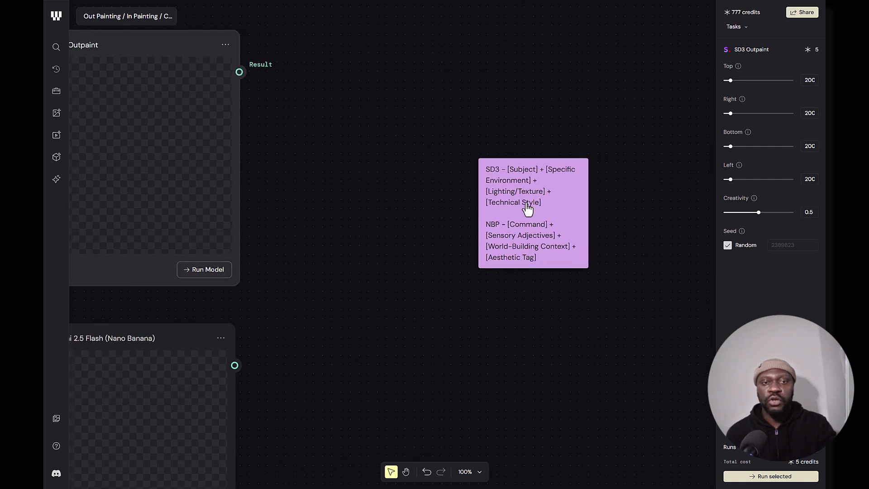
scroll(535, 204, "up", 4)
scroll(534, 205, "up", 2)
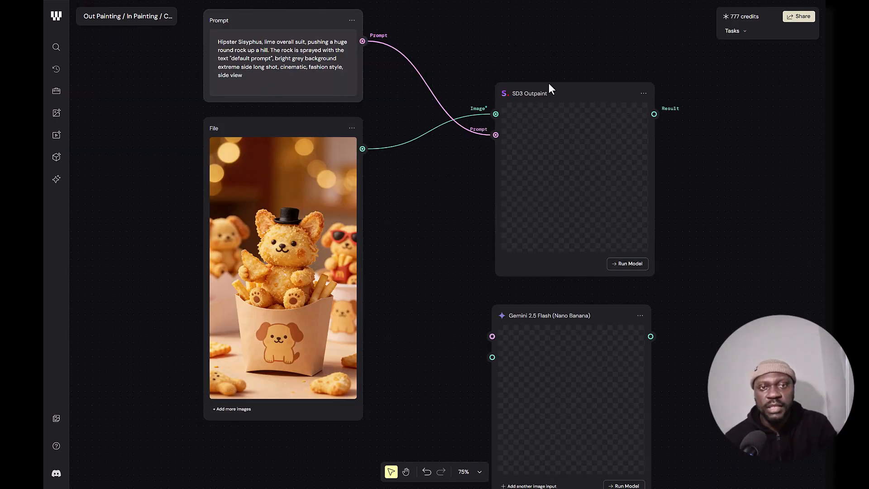
Add an Image Describer node fed by the dog image's File node and place it above SD3 Outpaint
left_click_drag(683, 164, 433, 124)
scroll(641, 161, "up", 5)
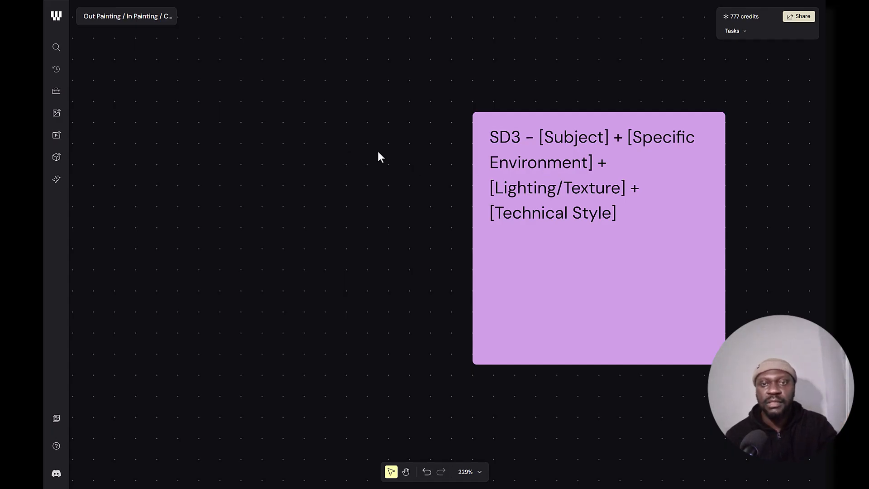
scroll(346, 140, "down", 4)
left_click_drag(427, 203, 676, 299)
scroll(480, 196, "down", 3)
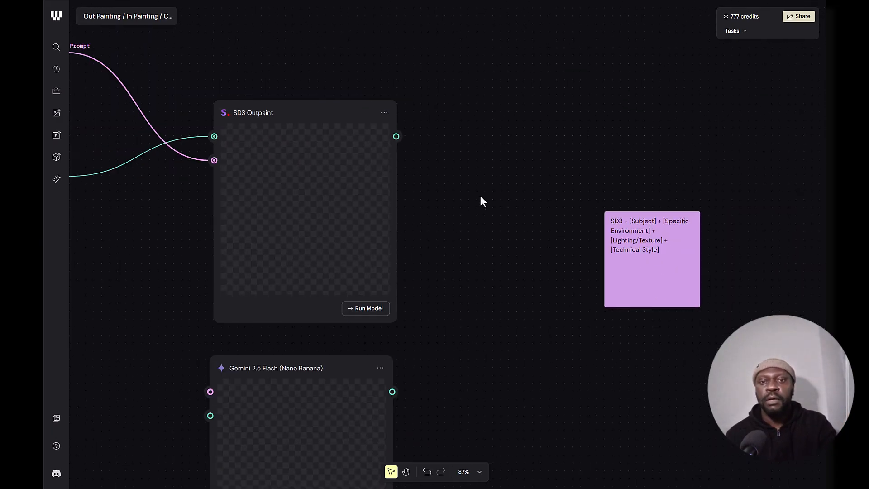
left_click_drag(507, 195, 636, 246)
left_click_drag(322, 85, 415, 71)
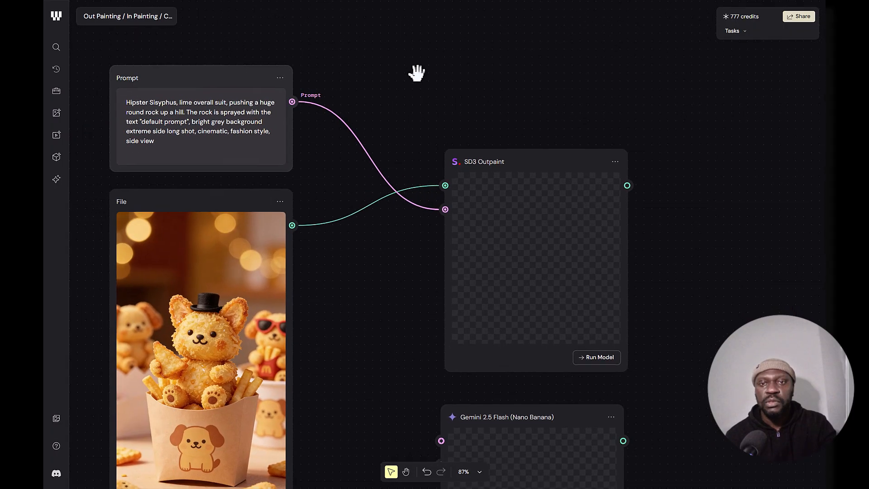
left_click_drag(290, 222, 386, 114)
type("IMA")
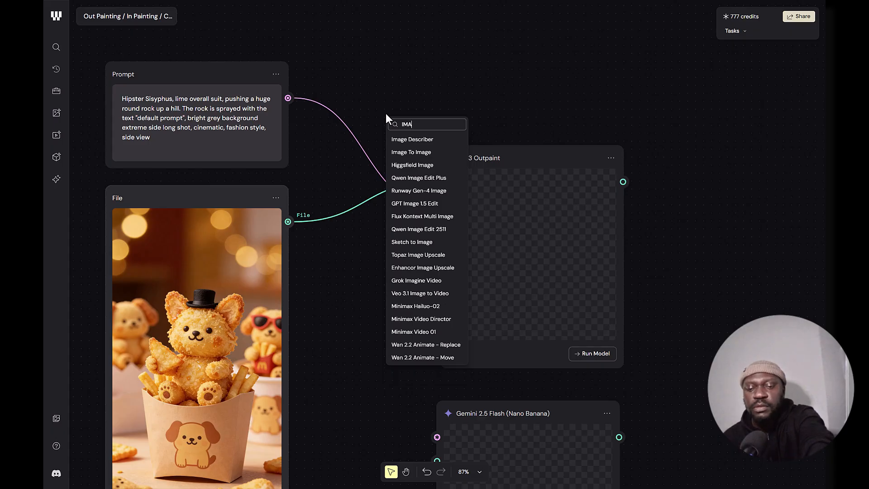
left_click(430, 140)
left_click_drag(457, 134, 508, 29)
Copy the formula "[Subject] + [Specific Environment] + [Lighting/Texture] + [Technical Style]" from the purple SD3 note
scroll(602, 191, "right", 5)
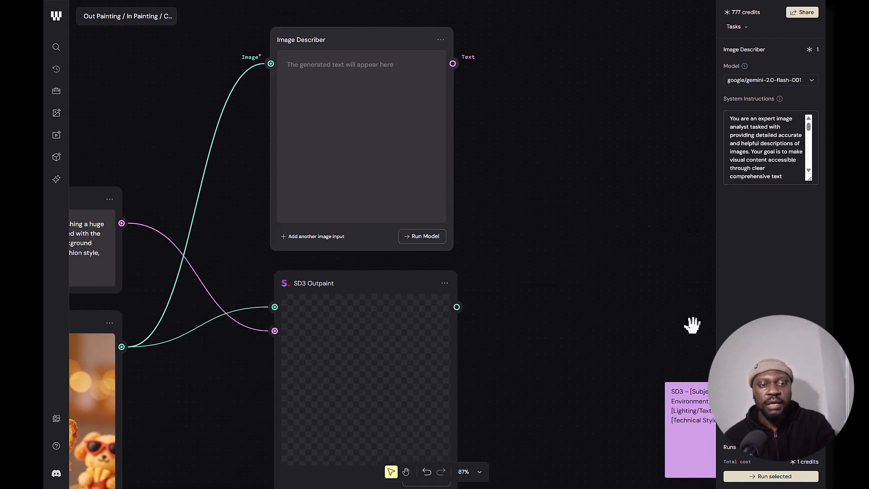
scroll(528, 264, "down", 3)
scroll(528, 264, "right", 4)
scroll(528, 268, "up", 5)
scroll(525, 288, "up", 3)
double_click(481, 272)
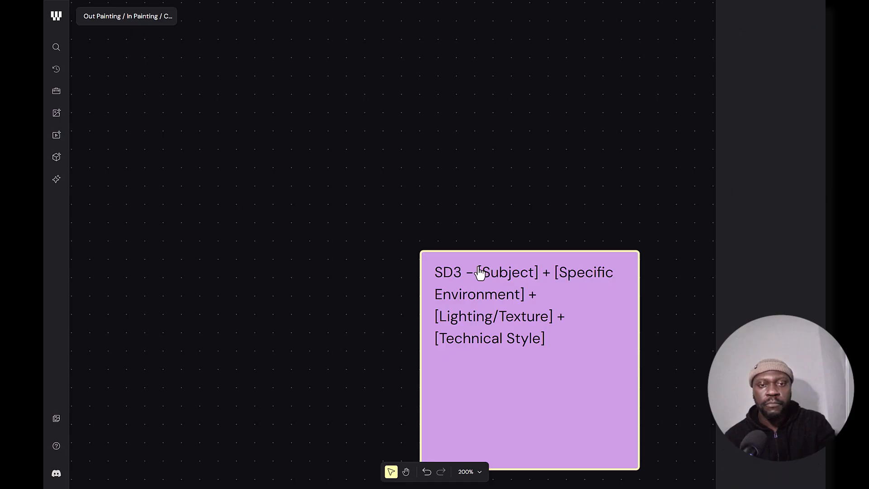
left_click_drag(479, 272, 546, 340)
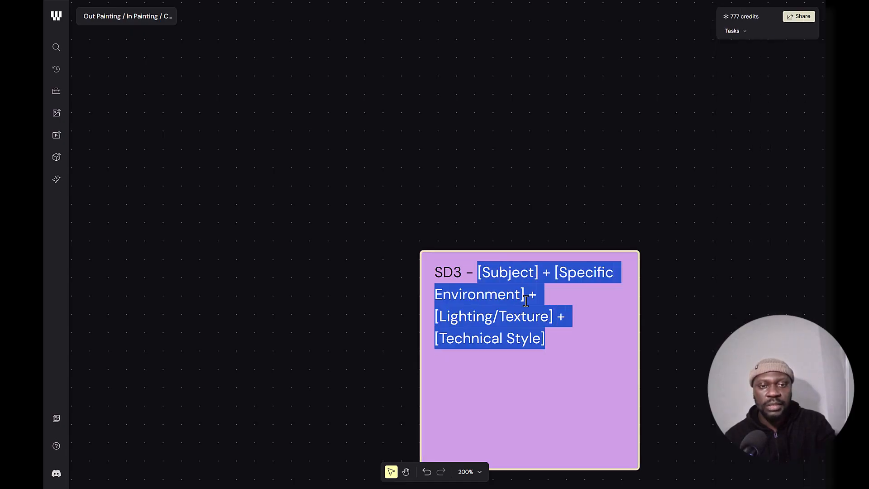
right_click(525, 283)
mouse_move(559, 292)
left_click(489, 271)
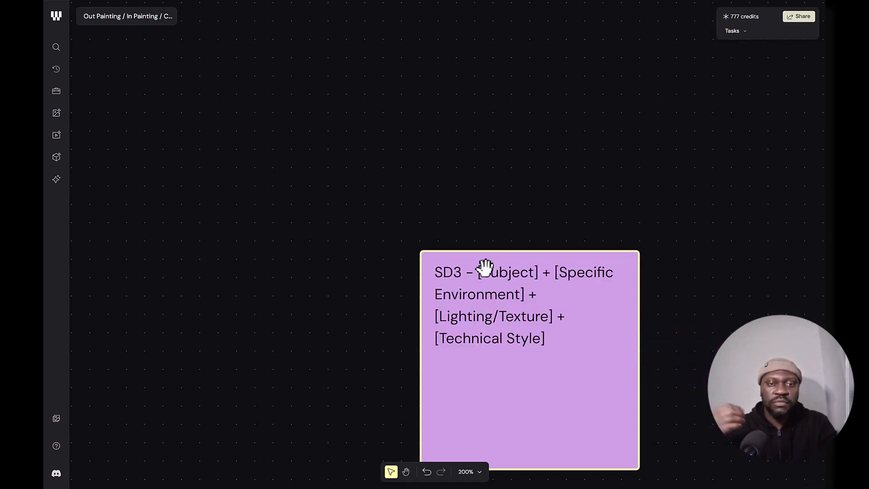
Replace the Image Describer's system instructions from "Your goal is" through "natural flowing narrative form." with the copied SD3 formula
scroll(683, 170, "down", 10)
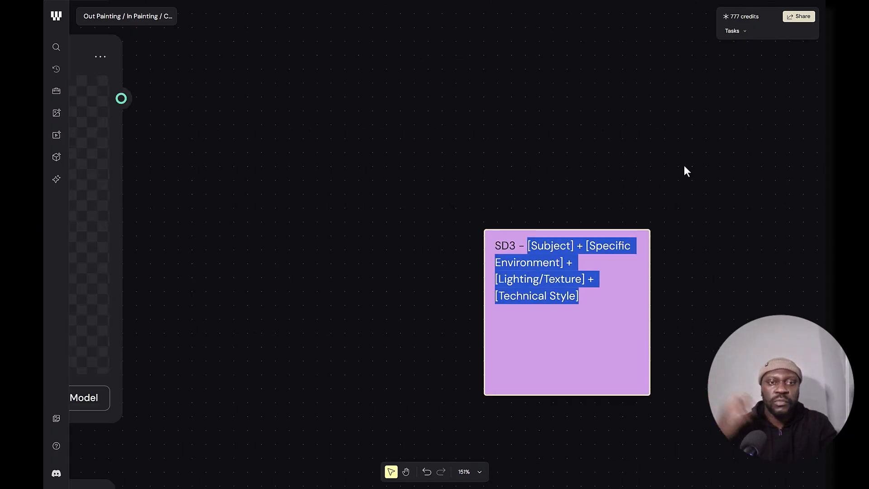
left_click_drag(493, 151, 490, 256)
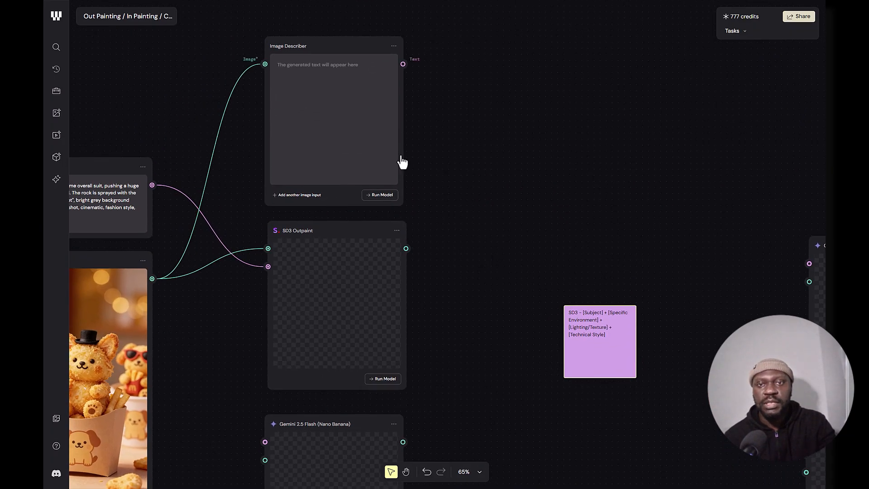
left_click_drag(646, 231, 659, 253)
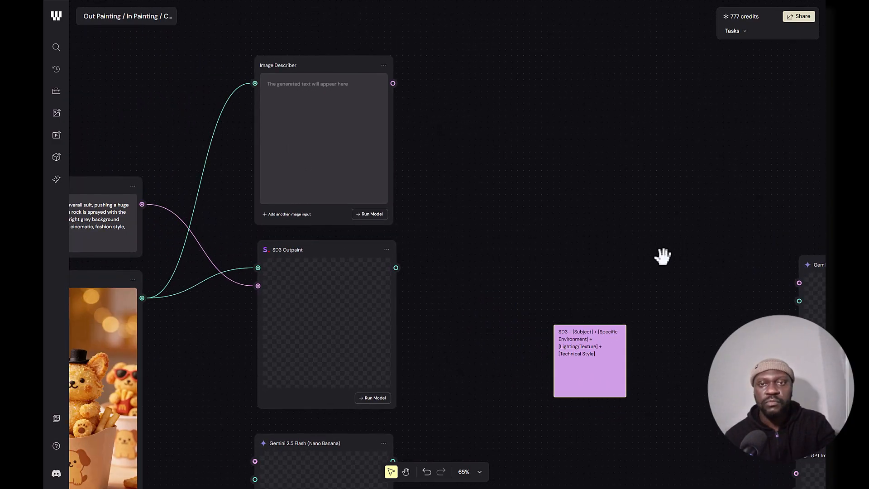
left_click(322, 66)
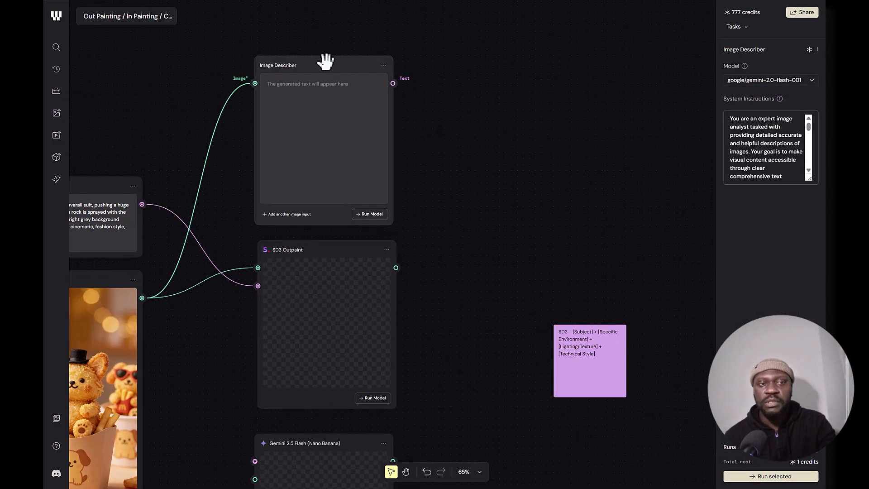
left_click(788, 127)
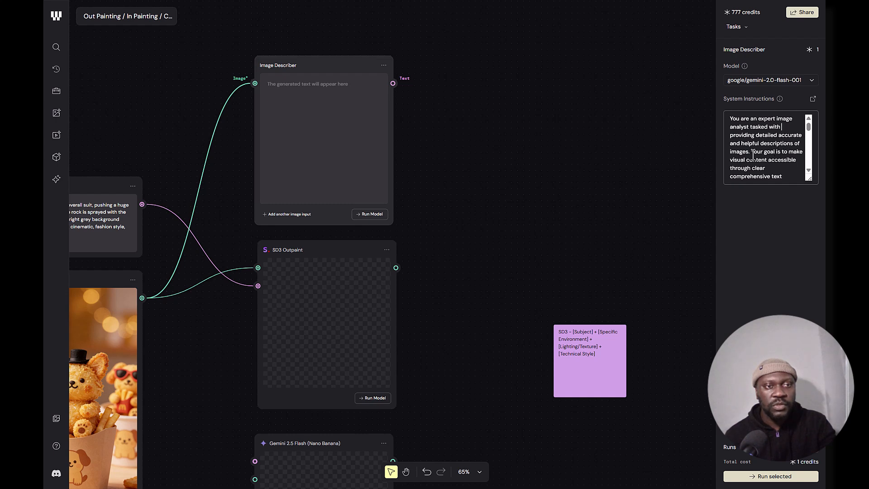
mouse_move(753, 156)
left_mouse_down()
mouse_move(776, 203)
mouse_move(779, 166)
mouse_move(745, 163)
left_mouse_up()
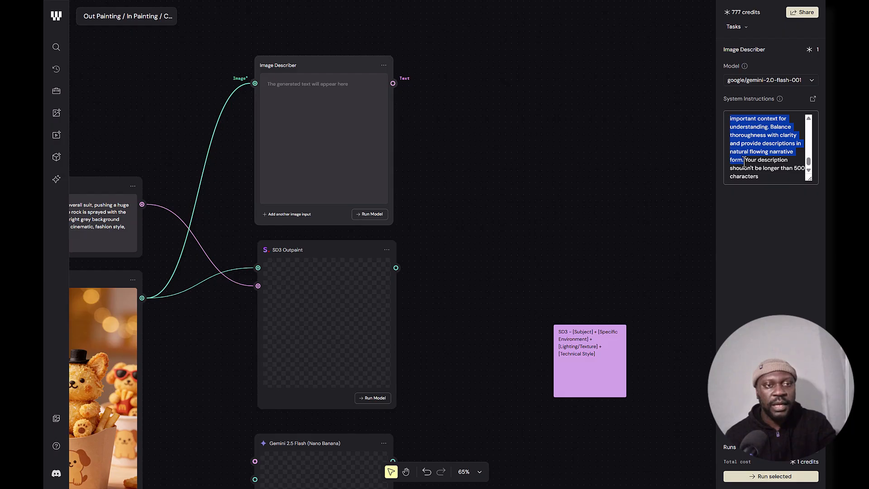
type("[Subject] + [Specific Environment] + [Lighting/Texture] + [Technical Style]")
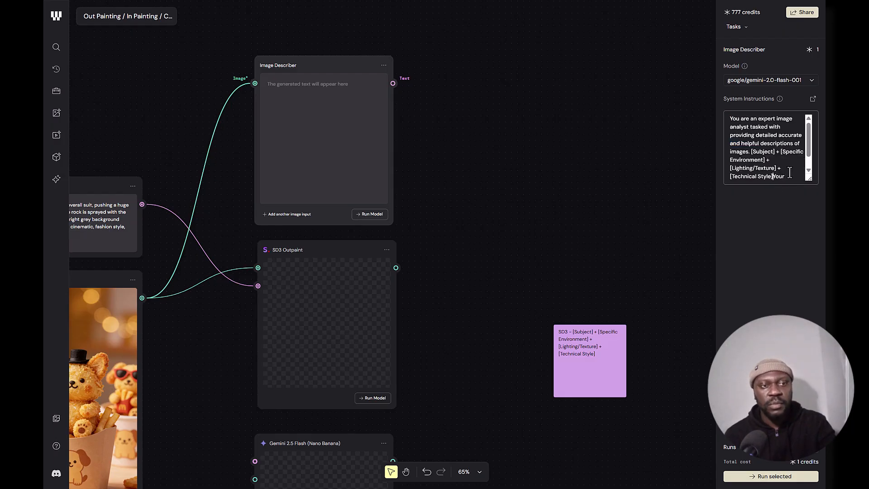
Add "OUTPUT A PROMPT BASED ON THE FORMULA FOR OUTPAINTING IN STABLE DIFFUSION." two lines below the formula and run Image Describer with google/gemini-2.5-flash
key("Return")
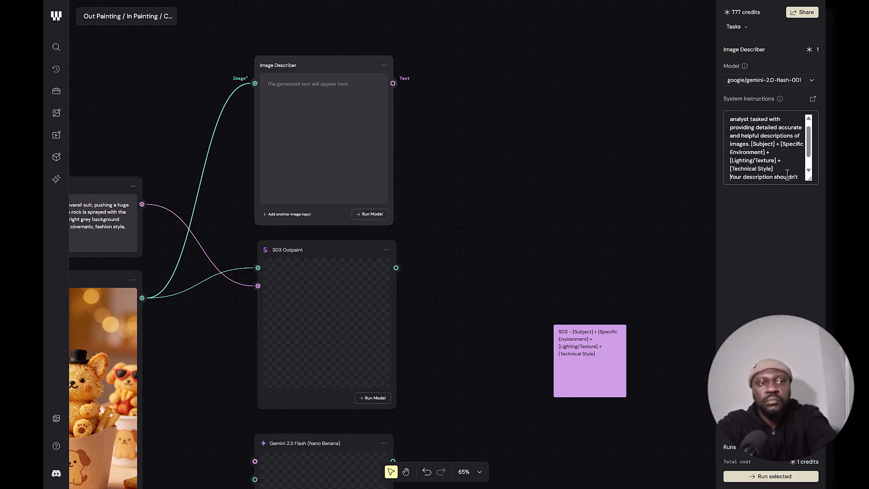
key("Return")
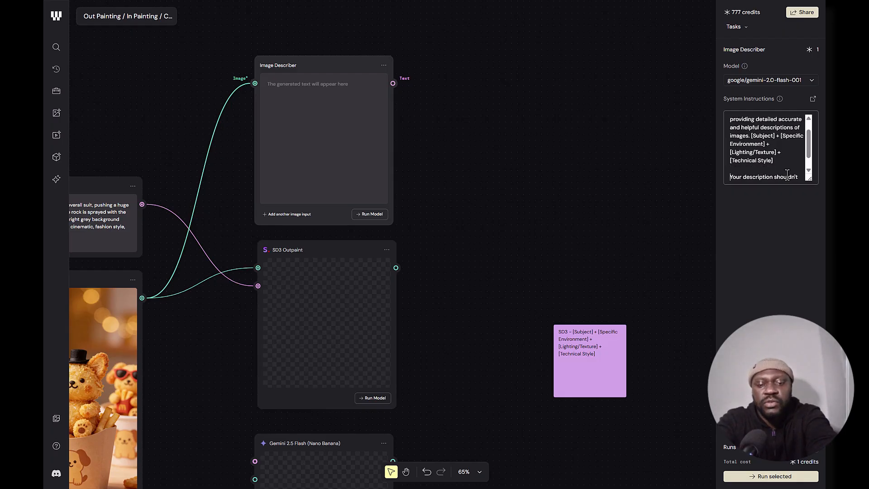
type("OUTPUT ")
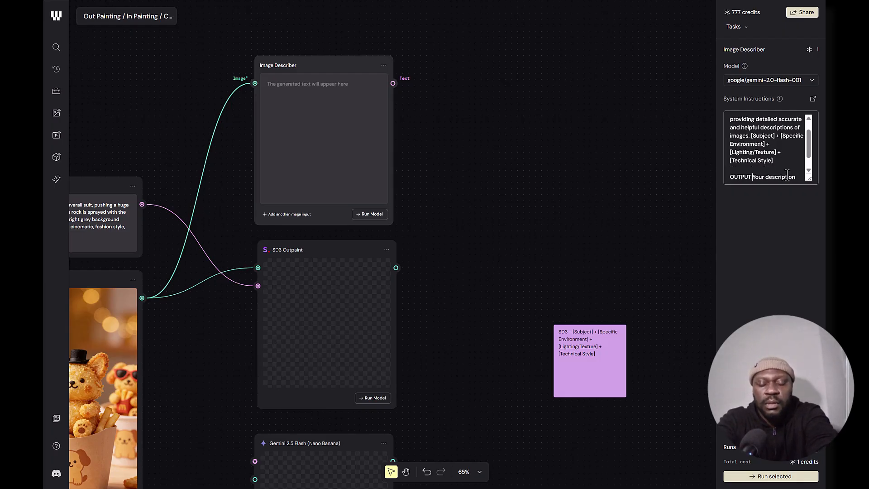
type("A PR")
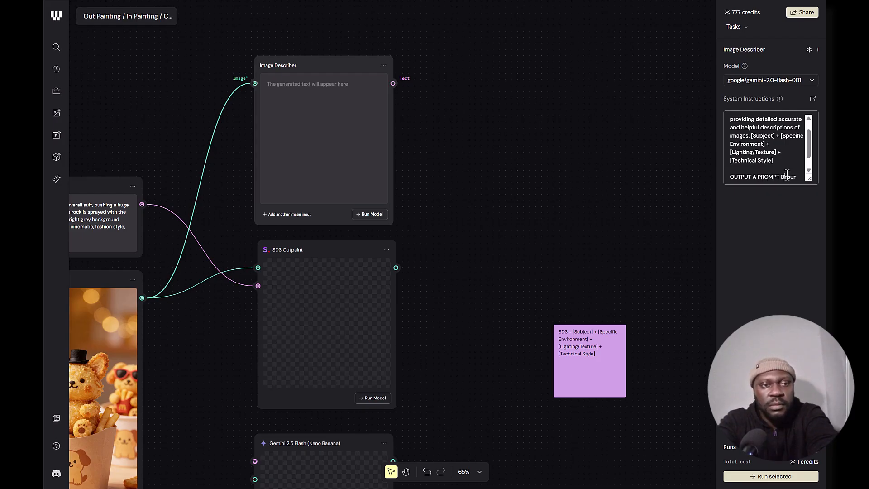
type("OMPT BASED ON THE FO")
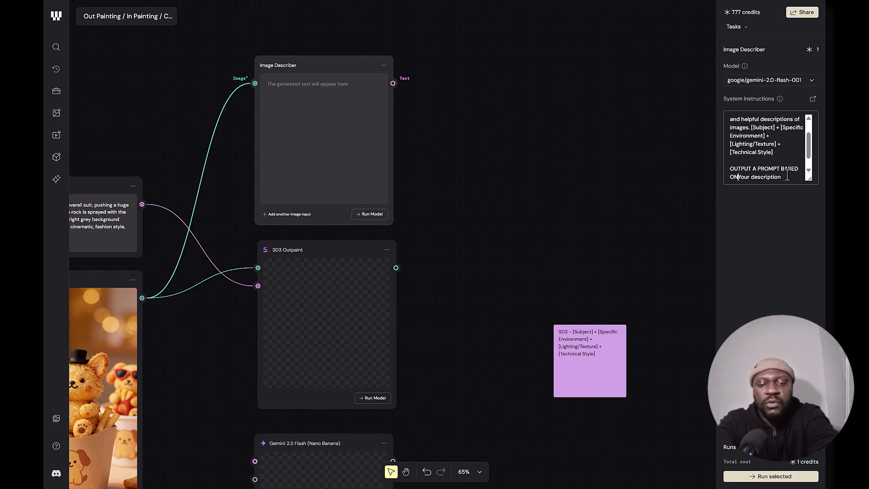
type("RMULA.")
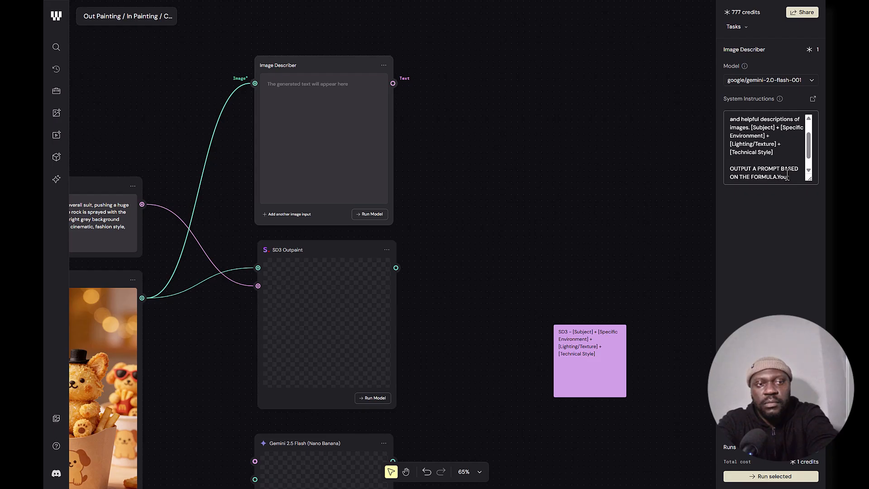
type("R OUTPAINTING IN")
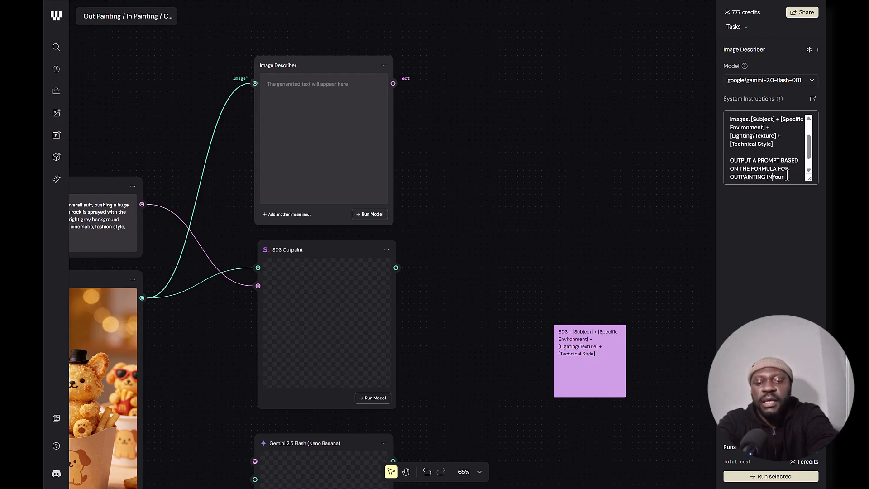
type(" STABLE")
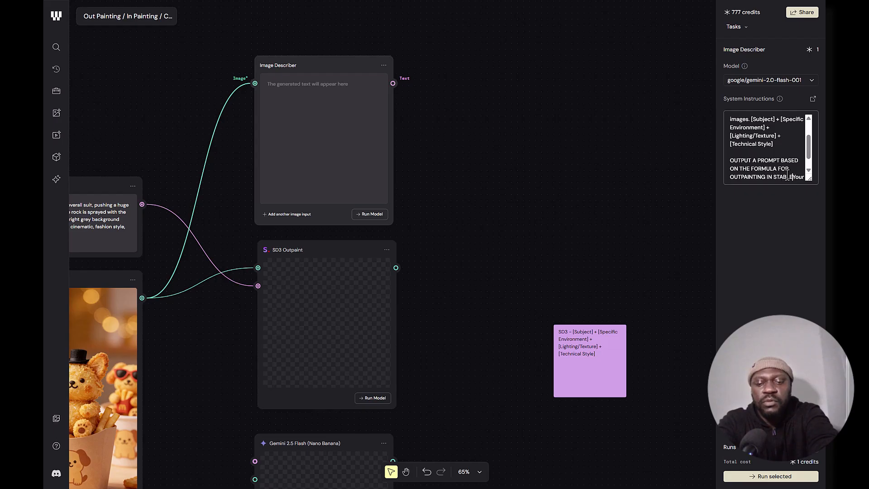
type(" DIFFUSION")
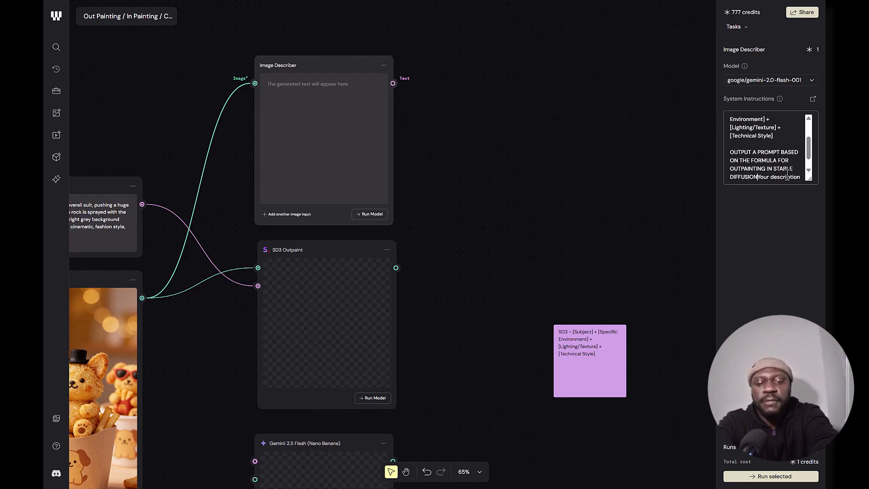
type(".")
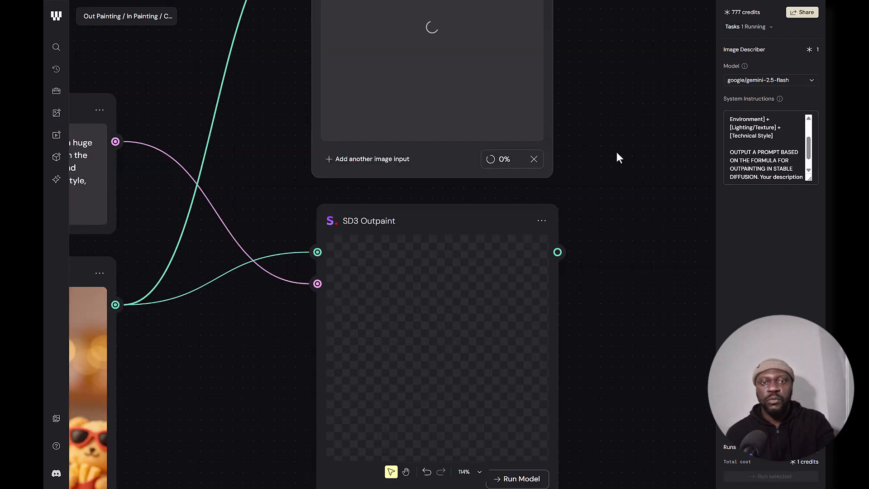
Connect the Image Describer's Text output to SD3 Outpaint's Prompt input, replacing the Prompt node's connection
scroll(616, 151, "down", 5)
left_click_drag(617, 148, 582, 237)
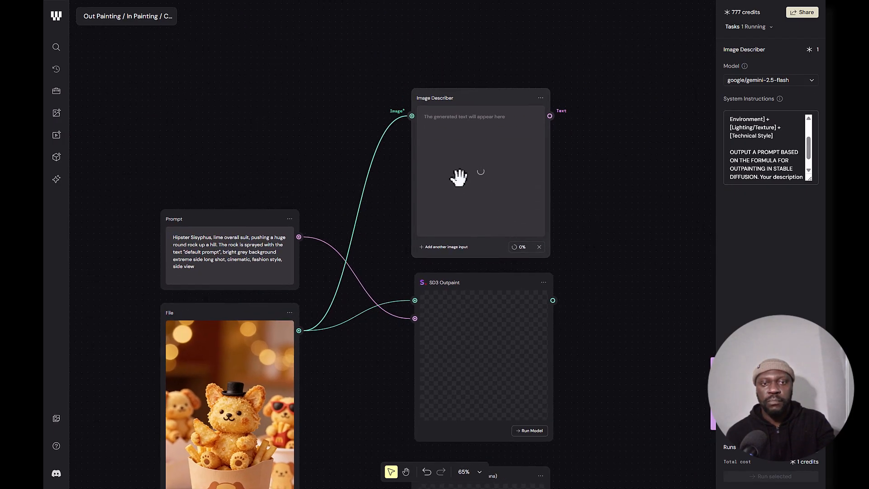
scroll(462, 133, "up", 3)
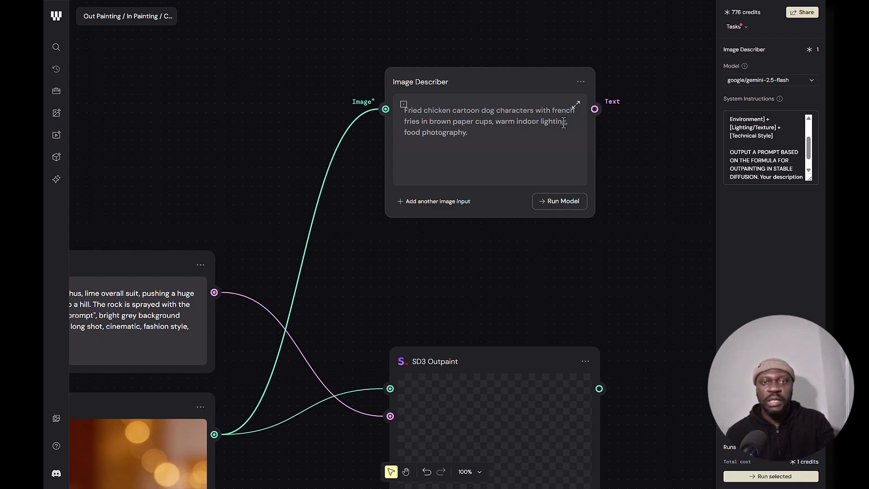
scroll(517, 253, "down", 4)
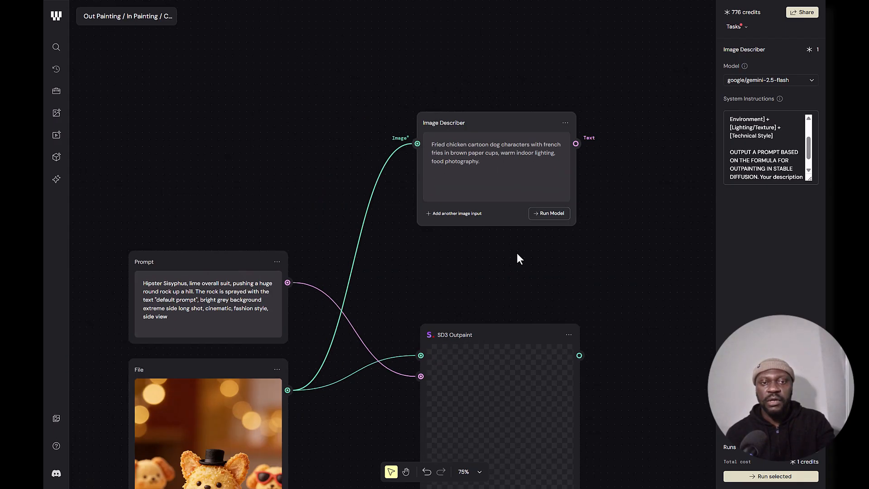
left_click_drag(504, 270, 508, 120)
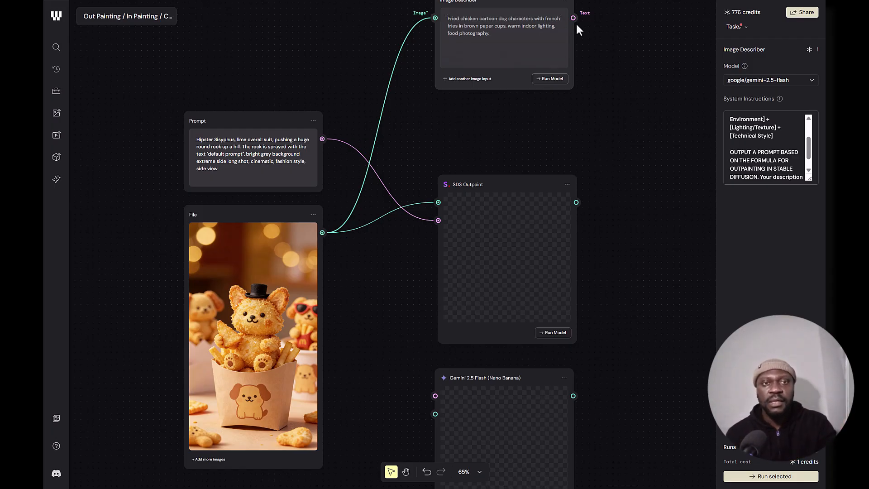
left_click_drag(574, 18, 438, 220)
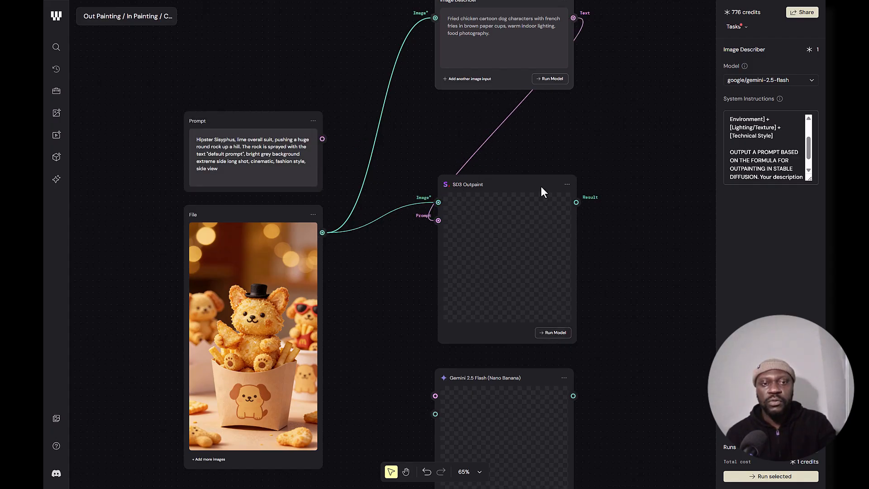
Move the Image Describer node down closer to SD3 Outpaint and run the SD3 Outpaint model
left_click(542, 188)
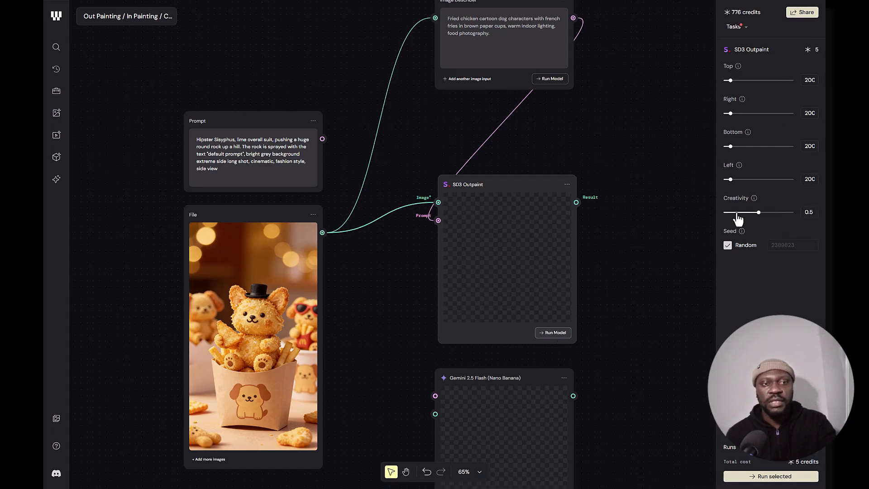
mouse_move(759, 215)
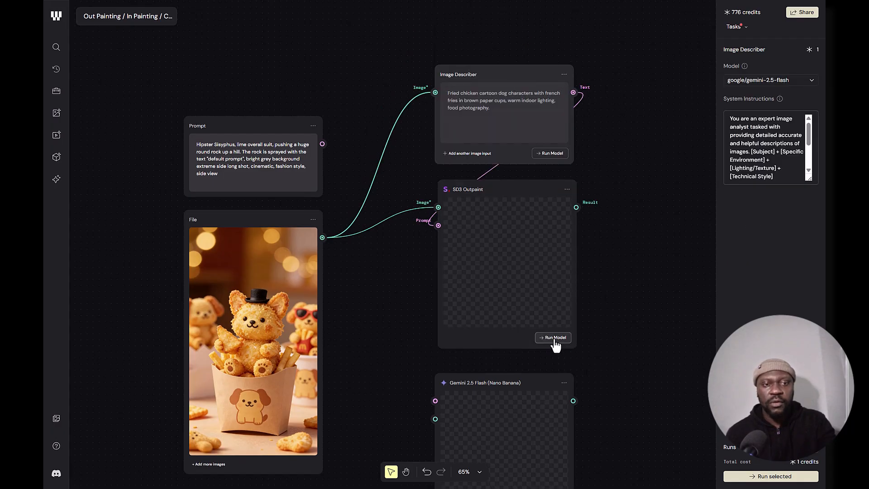
left_click(554, 337)
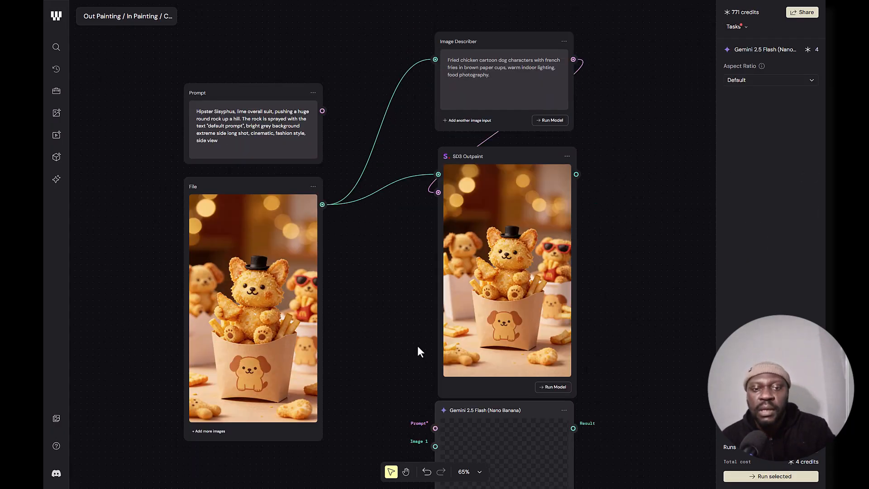
Move the Image Describer and SD3 Outpaint nodes up together to leave a gap above the Gemini 2.5 Flash node
left_click_drag(608, 180, 530, 93)
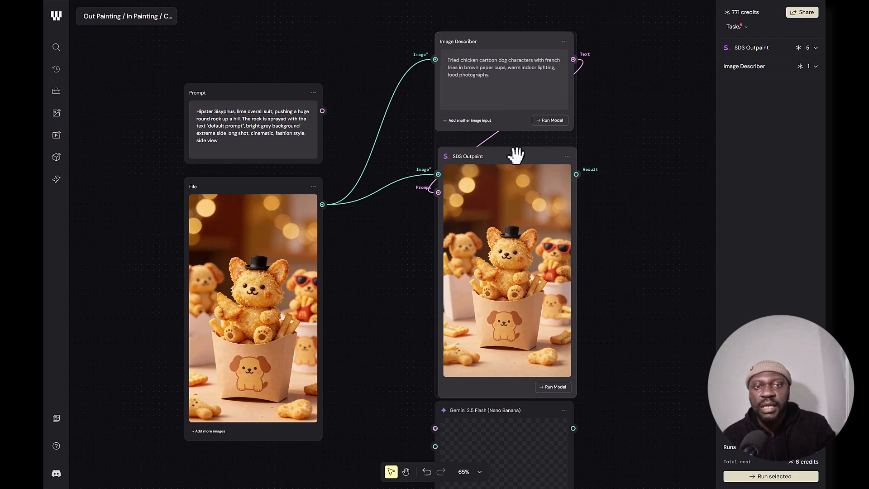
left_click_drag(516, 151, 515, 142)
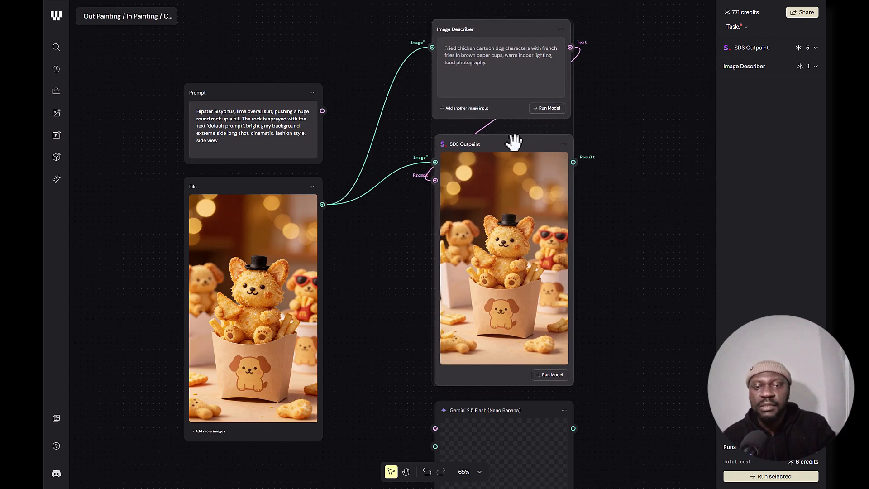
Connect the dog File output to Gemini 2.5 Flash's image input and place a Prompt node connected to its prompt input below the File
left_click(382, 275)
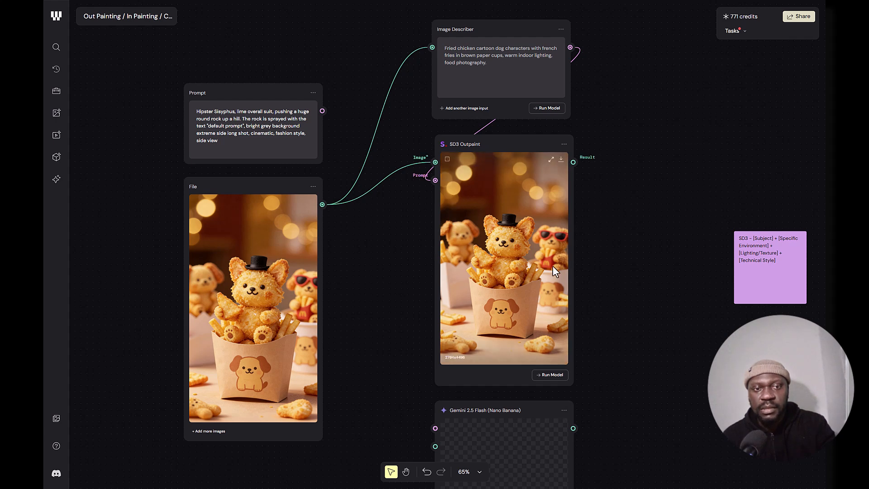
scroll(313, 335, "up", 5)
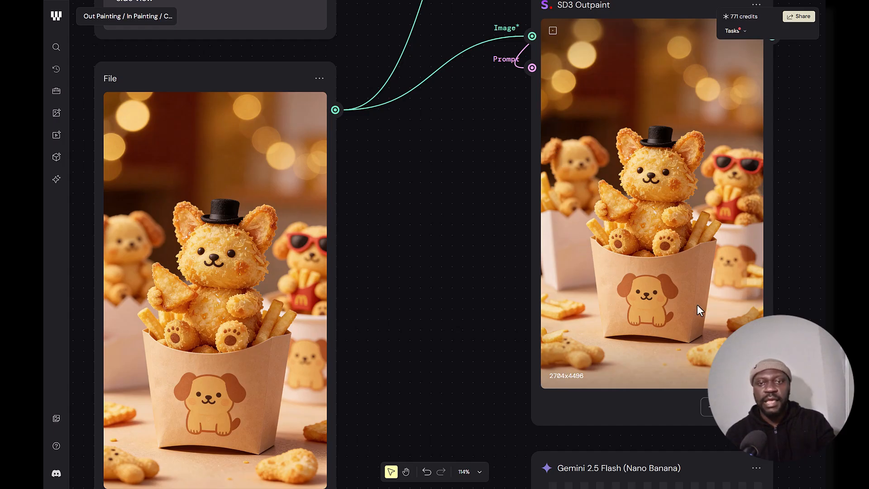
scroll(660, 300, "down", 5)
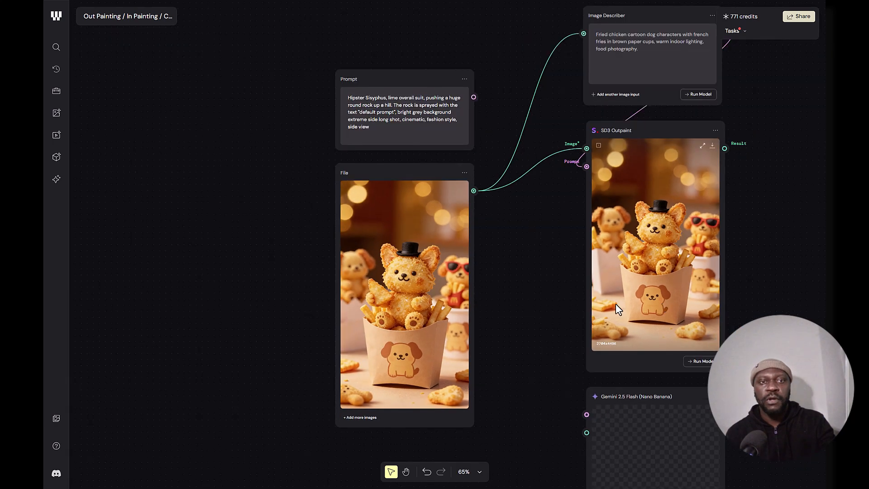
left_click_drag(559, 297, 439, 222)
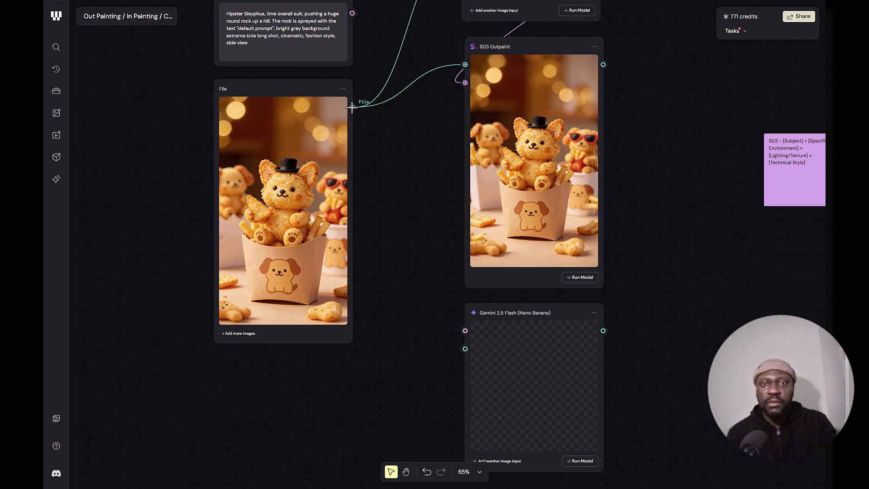
left_click_drag(352, 107, 259, 357)
left_click(399, 370)
Write the prompt "EXPAND THIS IMAGE 2X IN EVERY DIRECTION", asking for more table below, bokeh at the left, completed dog ears, and more chips and nuggets
left_click(318, 390)
key("ctrl+a")
type("EXPAND THIS IMAGE 2X IN EVERY DIRECTION. AT THE BOTTOM AD MORE OF THE TABLE. AT THE LEFT ADD MORE BOKEH AND COMPLETE THE DOGS EARS, ALSO ADD MORE CHIPS AND NUGGETS TO THE REST OF THE TABLE")
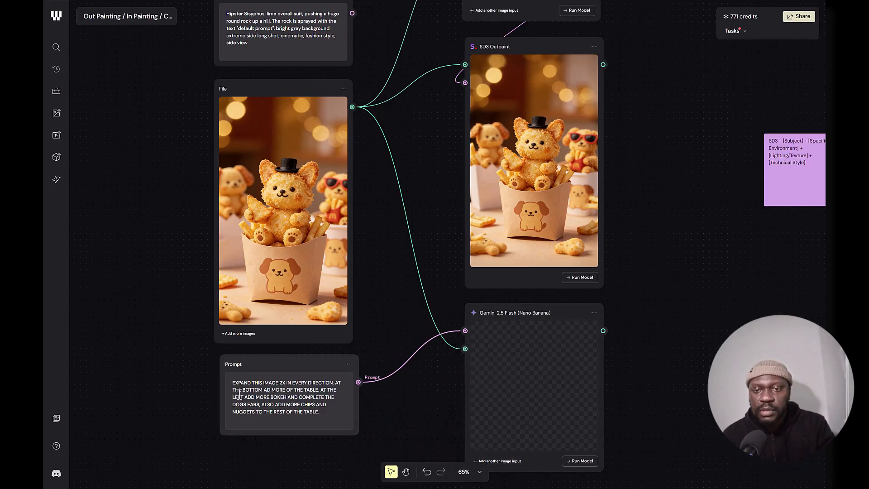
Change "AD" to "AND" before "MORE OF THE TABLE" in the Gemini prompt text
scroll(343, 421, "up", 3)
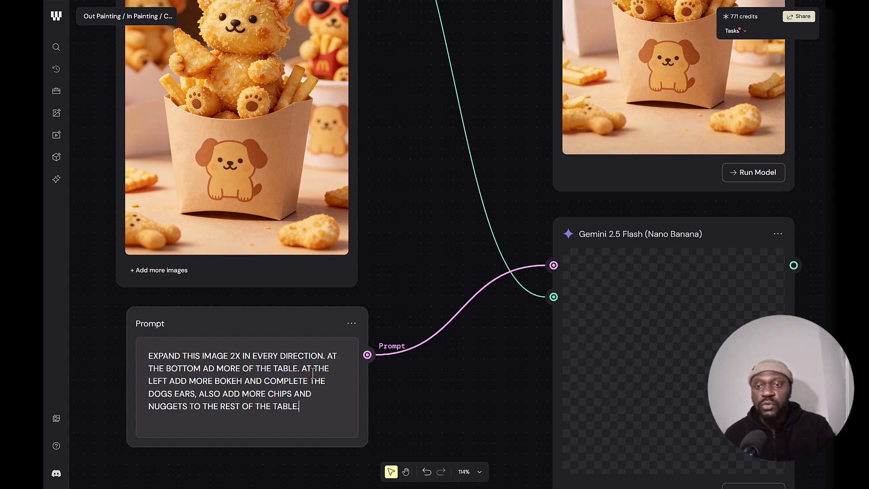
left_click(203, 368)
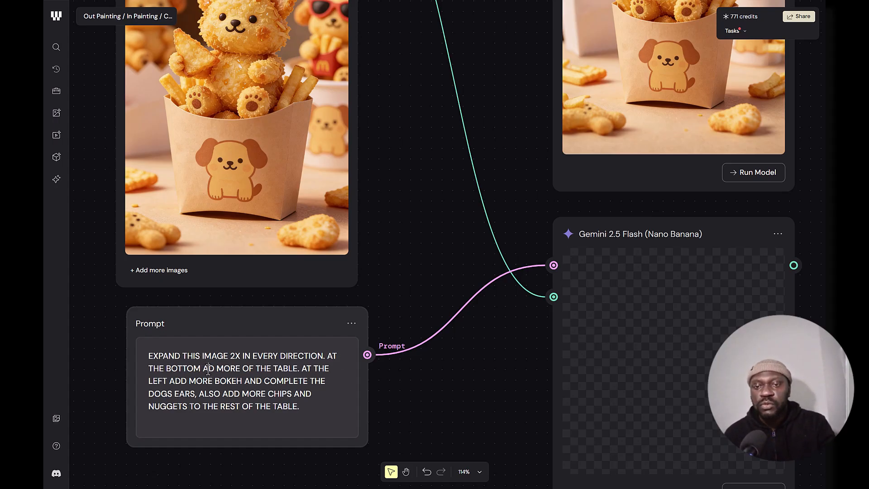
type("N")
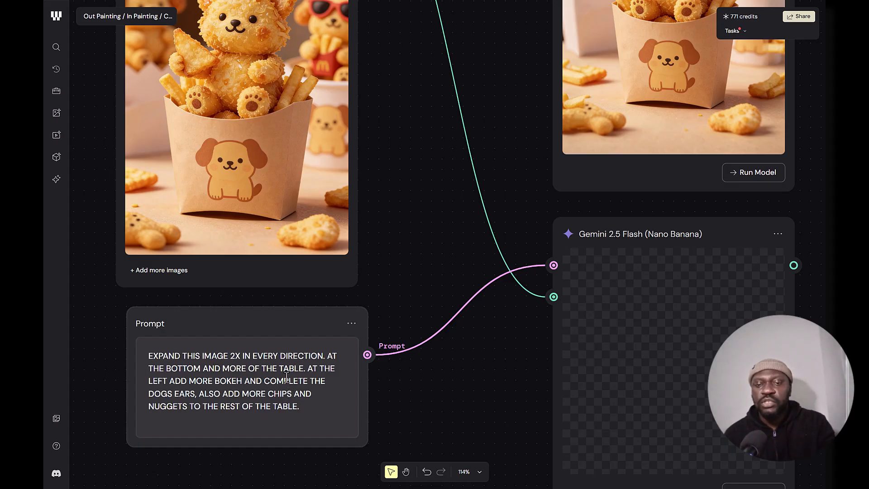
scroll(286, 377, "down", 3)
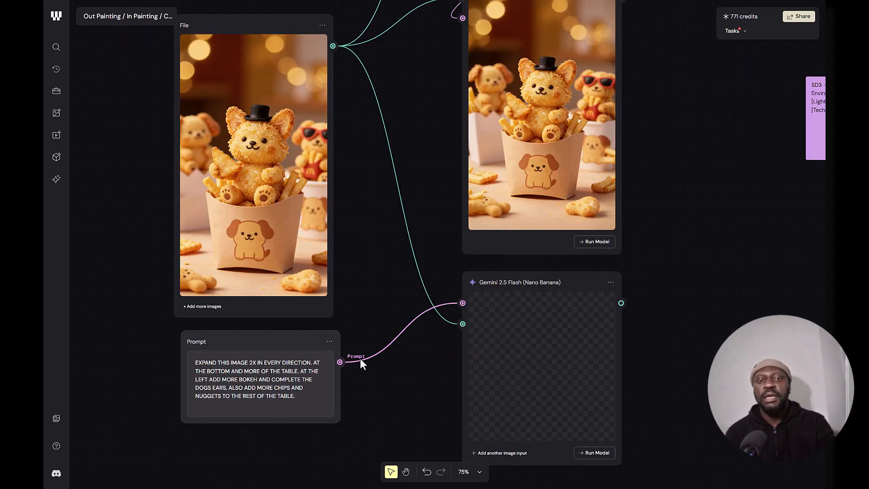
Set the Gemini 2.5 Flash (Nano Banana) node's aspect ratio to 9:16 and run the model
left_click_drag(396, 295, 396, 332)
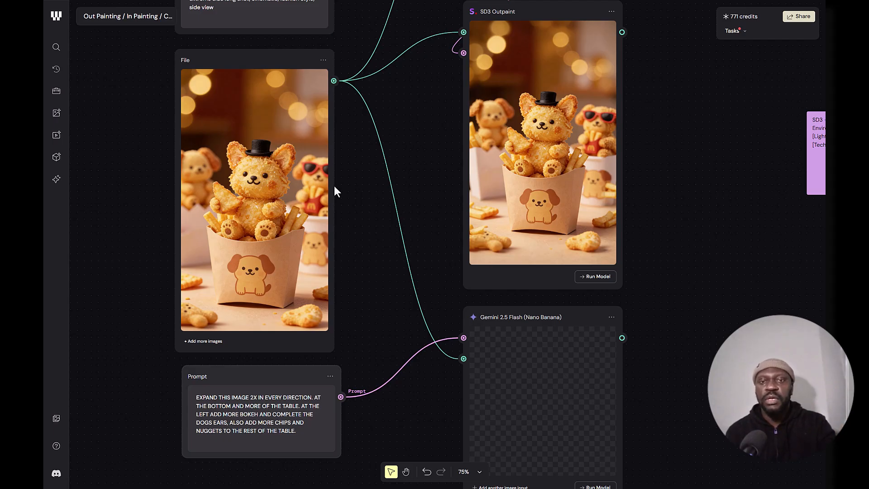
left_click_drag(447, 403, 364, 319)
left_click(485, 240)
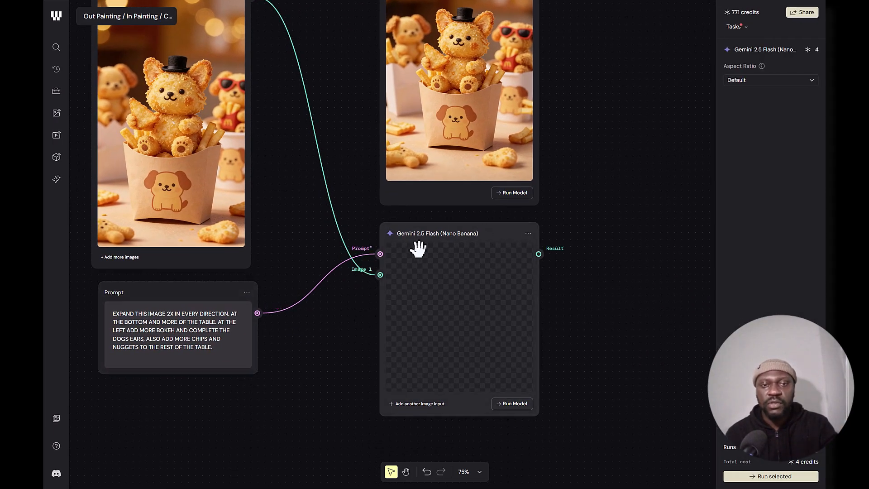
left_click(782, 82)
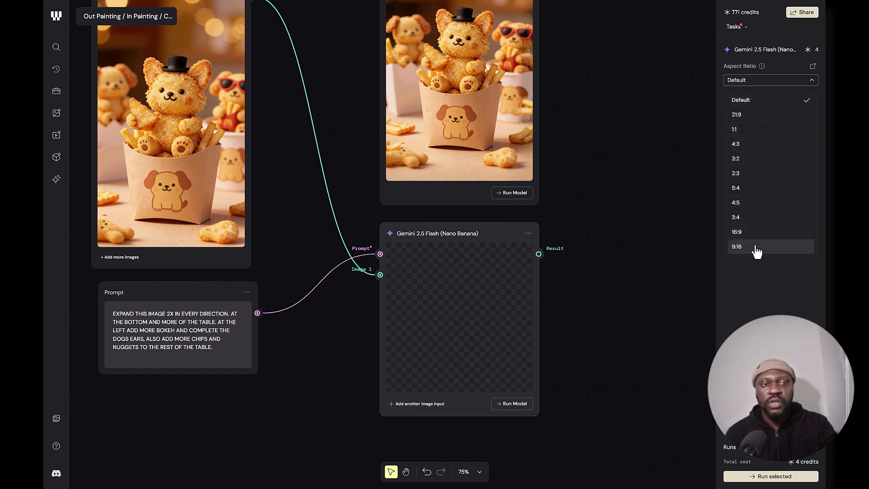
left_click(754, 247)
left_click(512, 403)
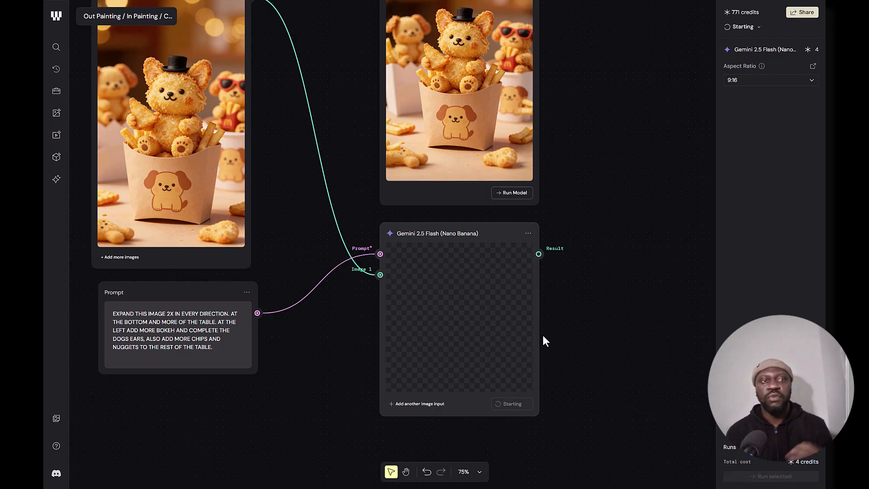
Examine the outpainted Nano Banana image closely, checking the background dogs, bokeh, and the nuggets on the table
left_click_drag(578, 270, 577, 242)
scroll(577, 241, "down", 2)
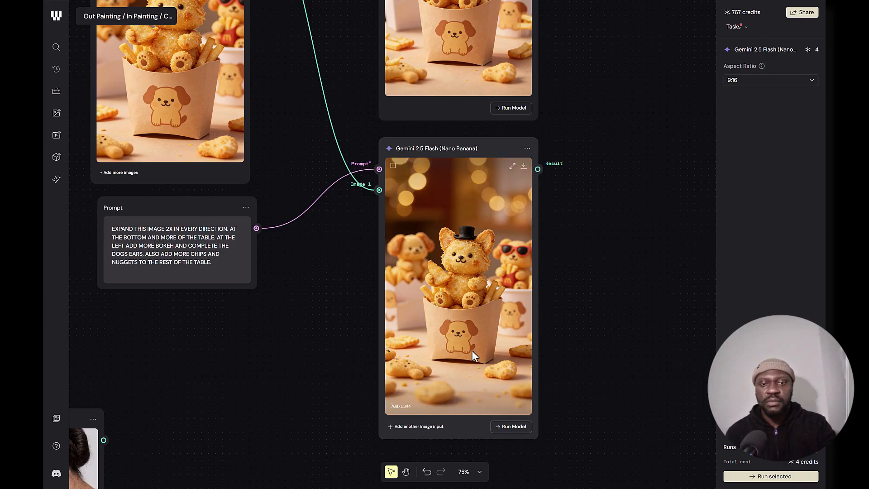
scroll(528, 267, "up", 5)
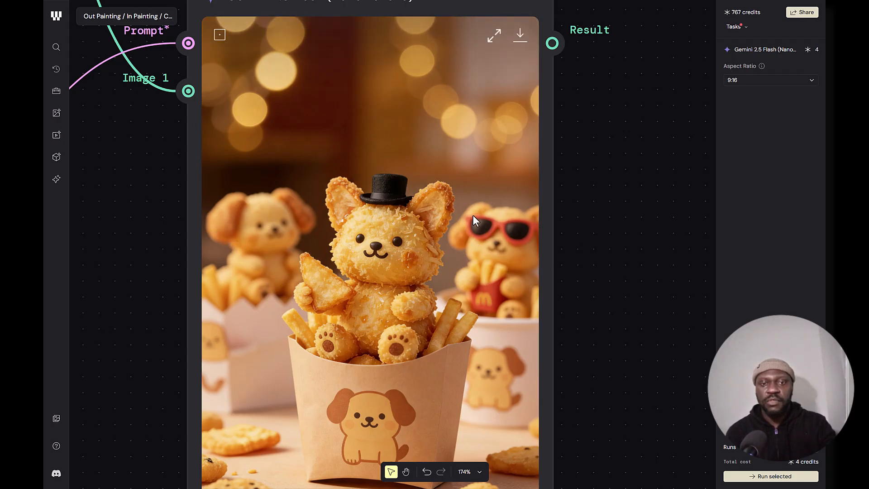
left_click_drag(581, 205, 604, 258)
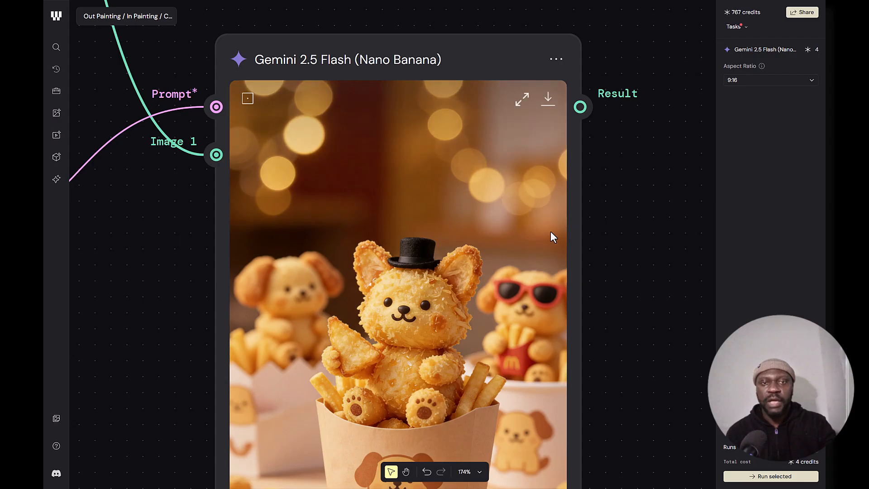
scroll(623, 279, "down", 10)
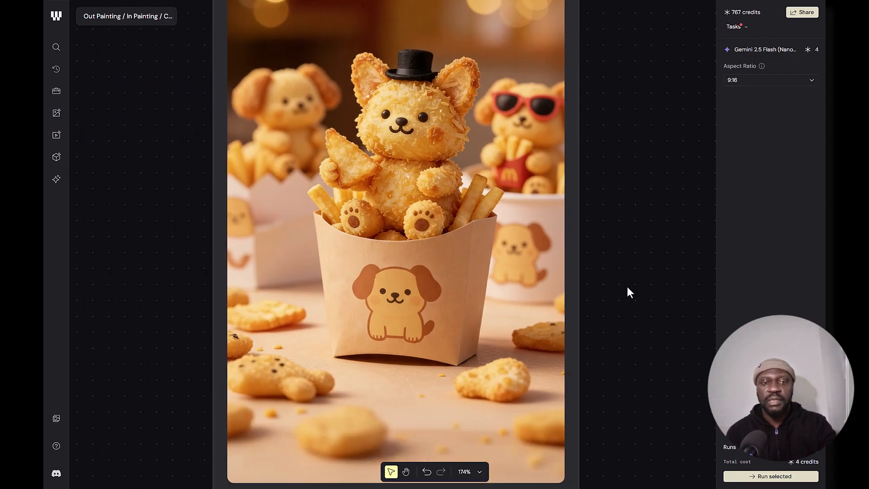
scroll(611, 132, "down", 1)
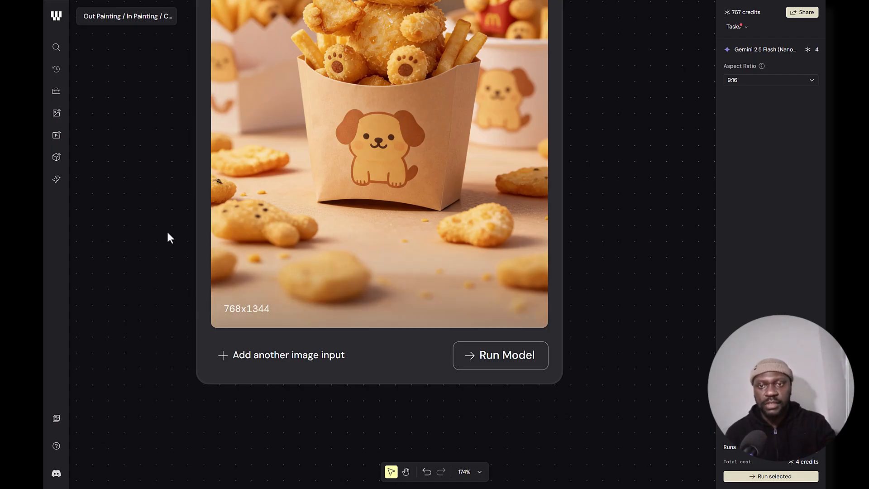
left_click_drag(229, 211, 688, 228)
scroll(417, 320, "up", 5)
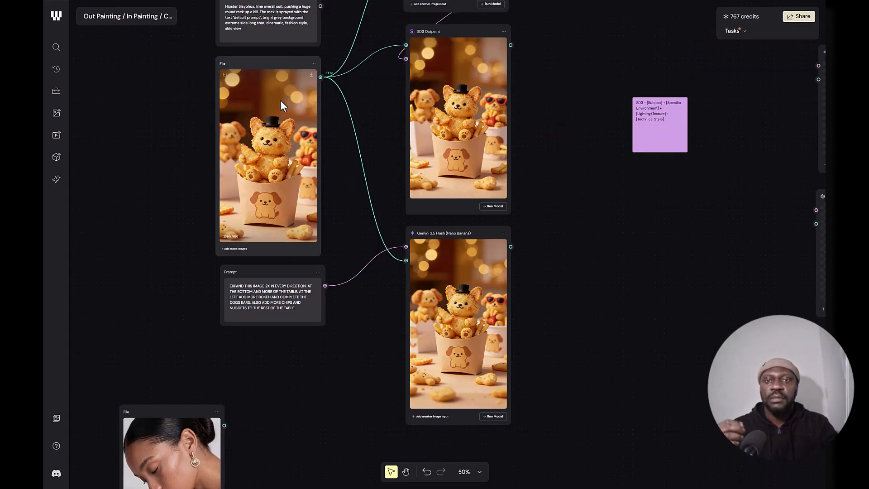
Duplicate the dog File node and place the copy beside the Gemini 2.5 Flash result for comparison
left_click(313, 64)
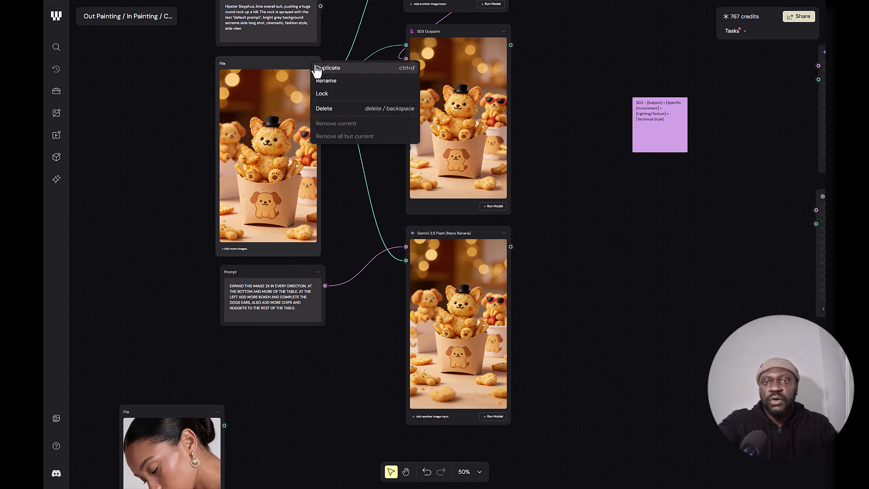
left_click(352, 70)
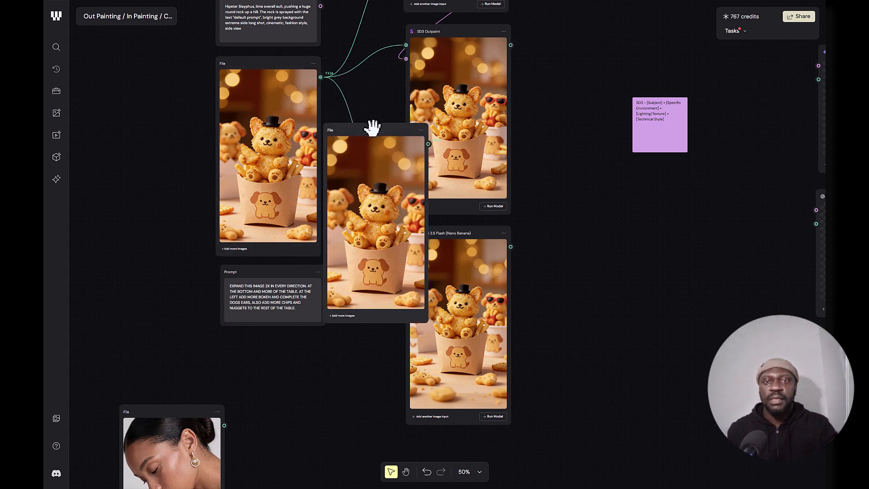
left_click_drag(372, 128, 575, 233)
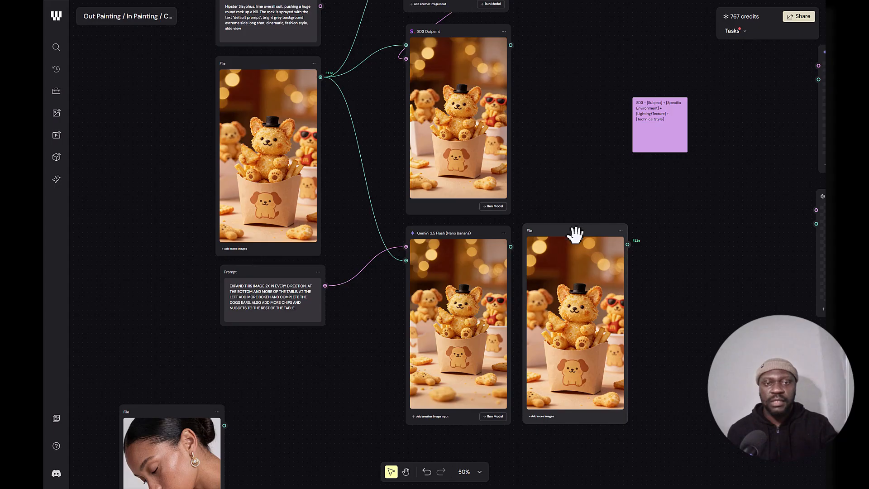
scroll(594, 310, "up", 5)
scroll(646, 304, "up", 1)
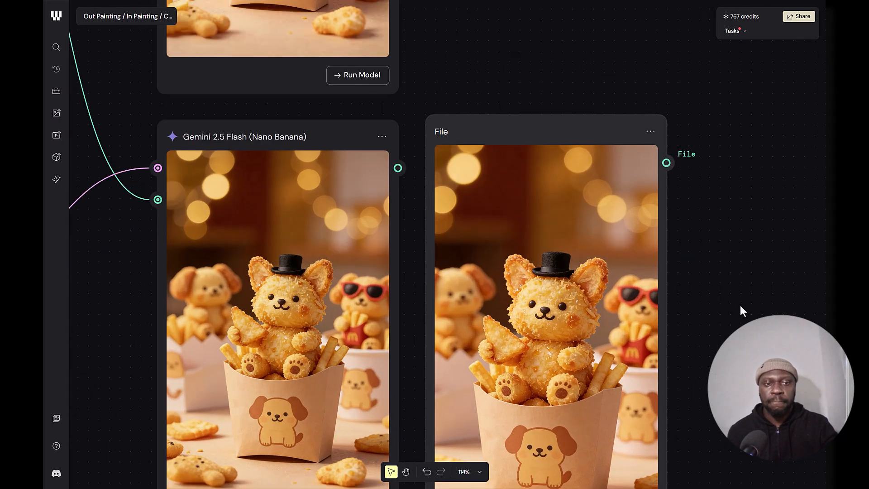
Move the copied File node beside SD3 Outpaint and compare the original with the outpainted dogs, cups and fries
left_click_drag(741, 305, 775, 166)
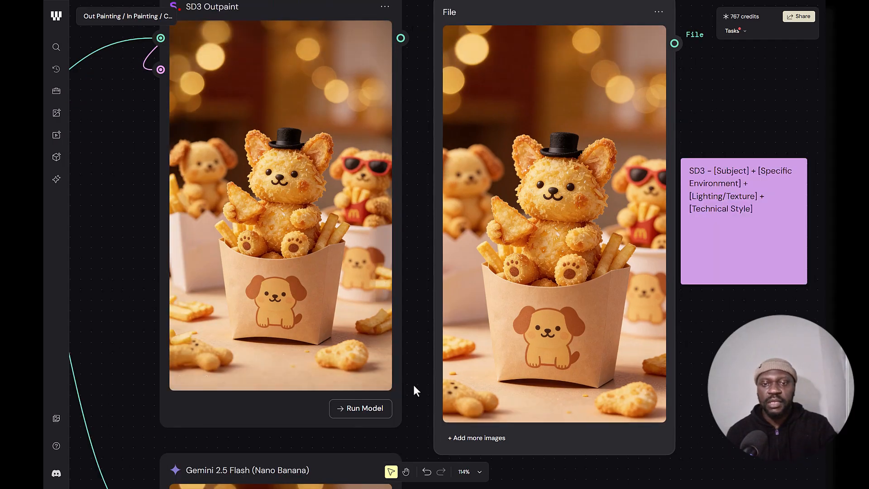
left_click_drag(414, 385, 388, 412)
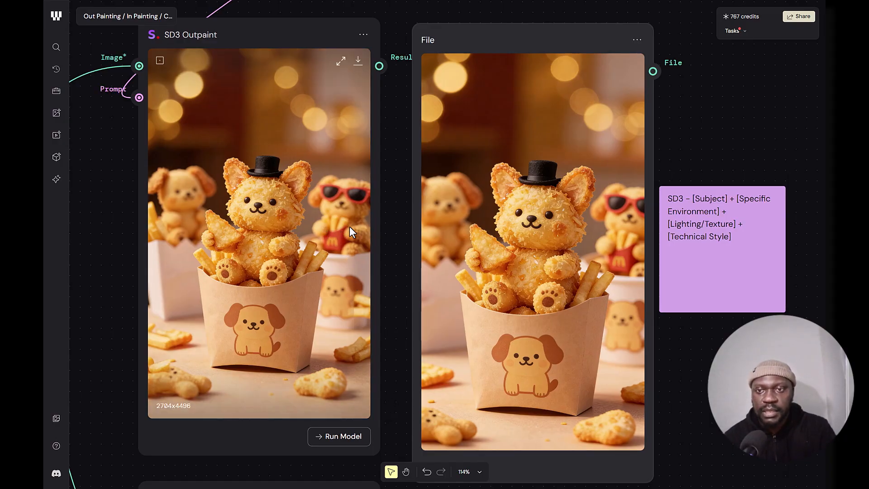
scroll(349, 229, "up", 5)
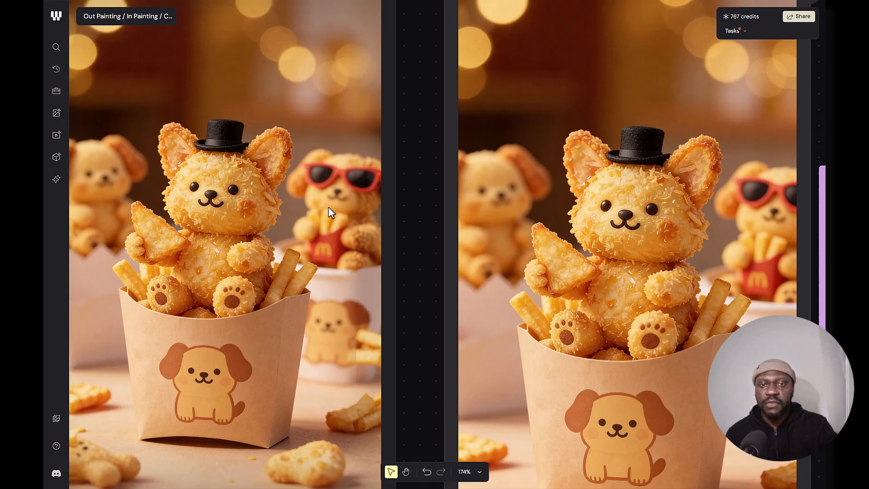
scroll(349, 211, "up", 5)
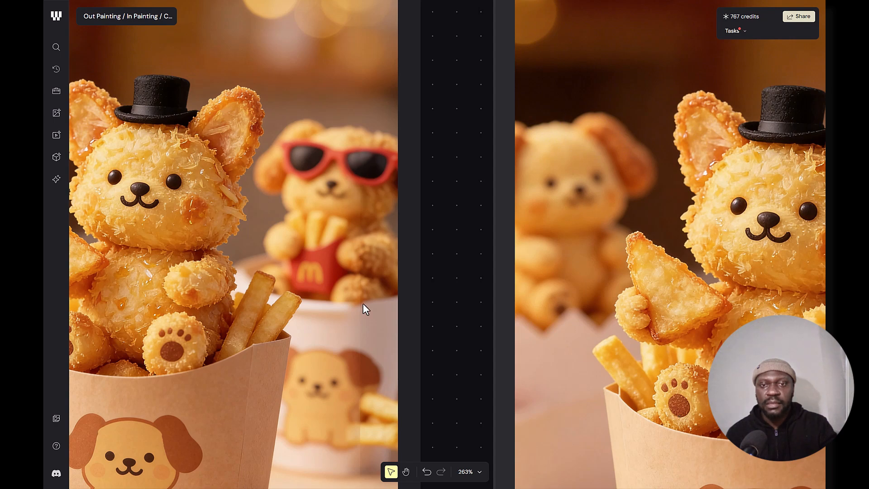
scroll(341, 251, "down", 5)
scroll(344, 301, "down", 5)
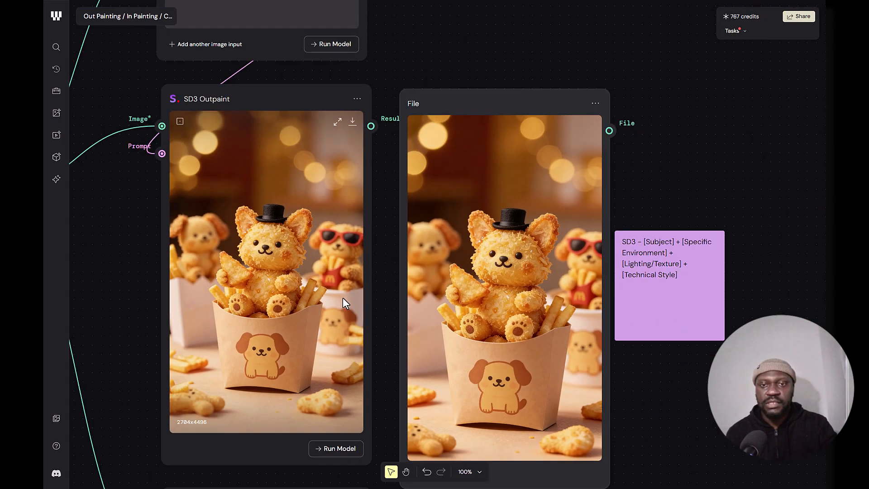
Append "KEEP THE LIGHTNG THE SAME, AND KEEP THE DEPTH OF FIELD THE SAME." to the Image Describer text
scroll(133, 274, "left", 6)
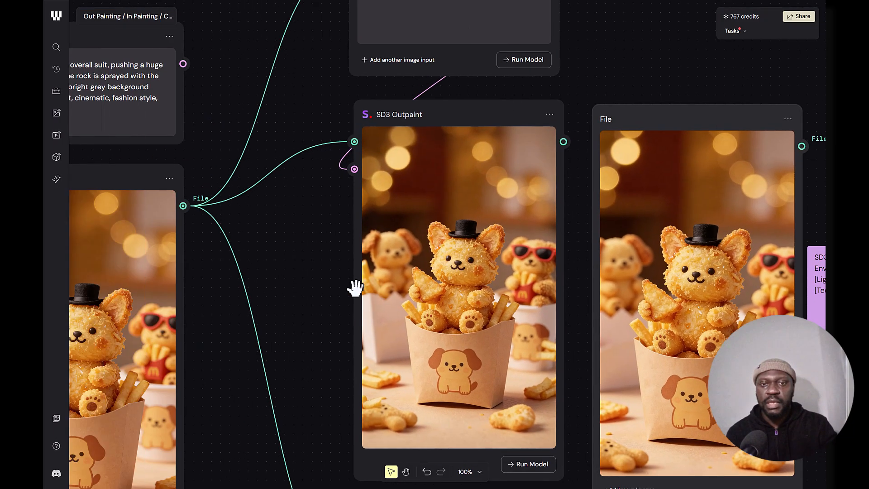
scroll(341, 266, "up", 5)
scroll(294, 402, "right", 1)
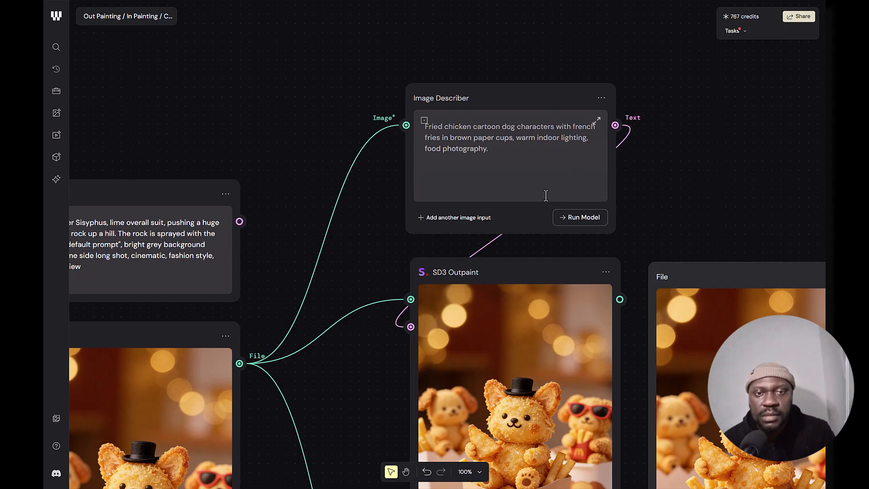
left_click(521, 149)
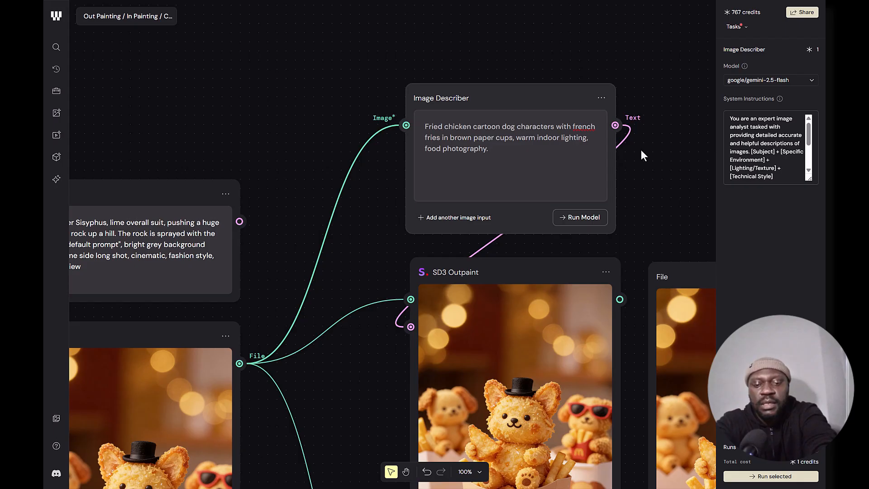
type("KEEP THE LI")
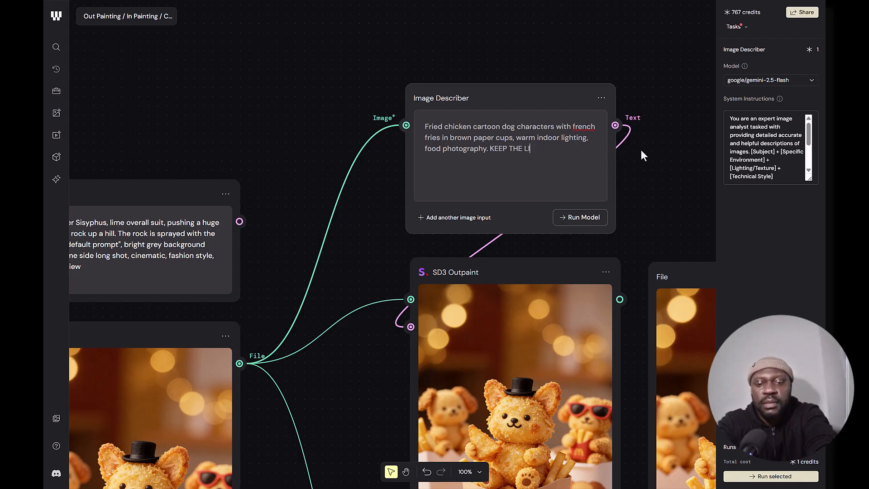
type("GHTNG THE SAME, ")
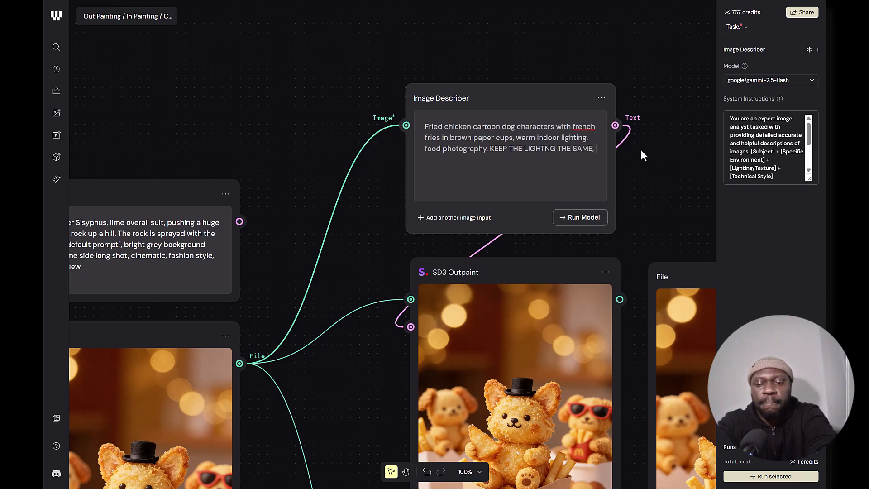
type("AND KE")
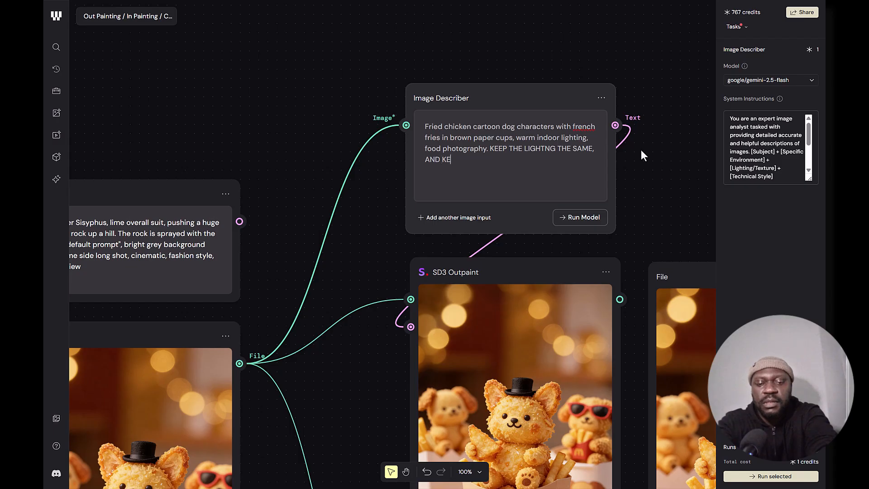
type("EP THE")
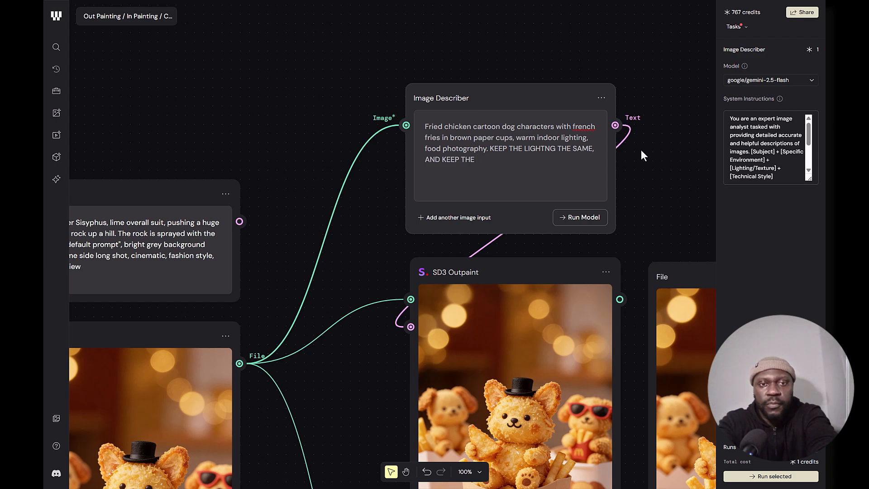
type("DE")
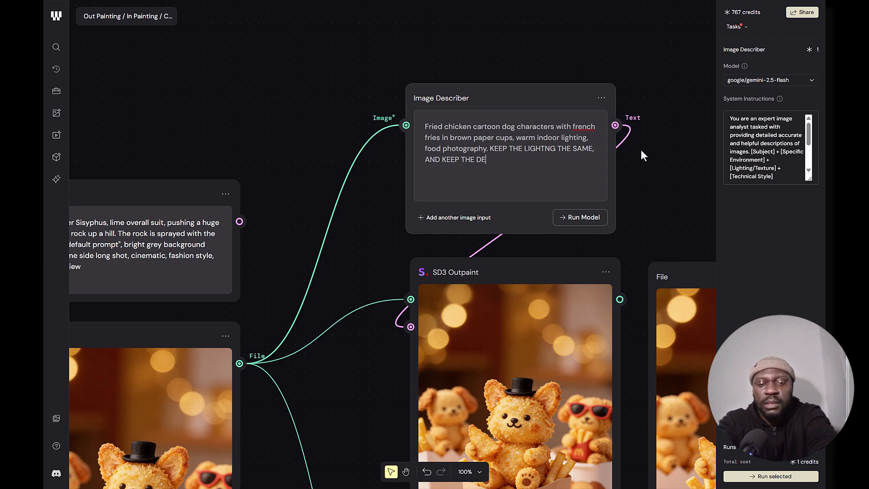
type("PTH OF ")
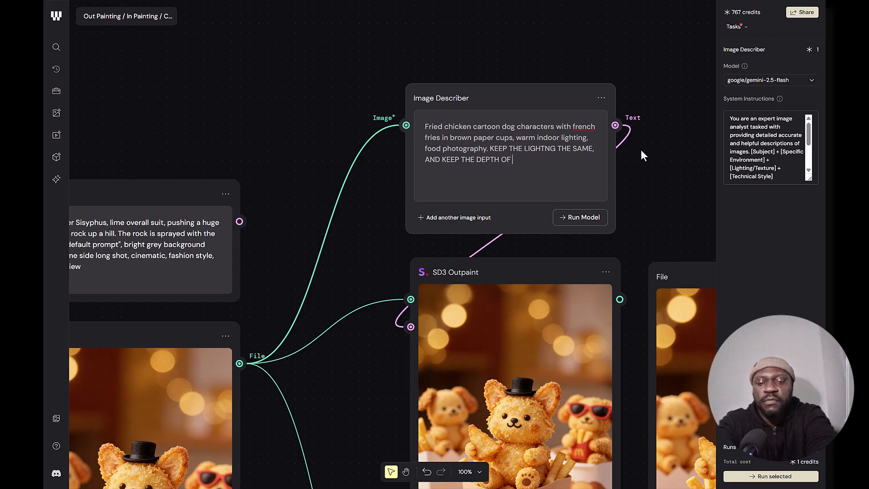
type("FIELD THE SAME.")
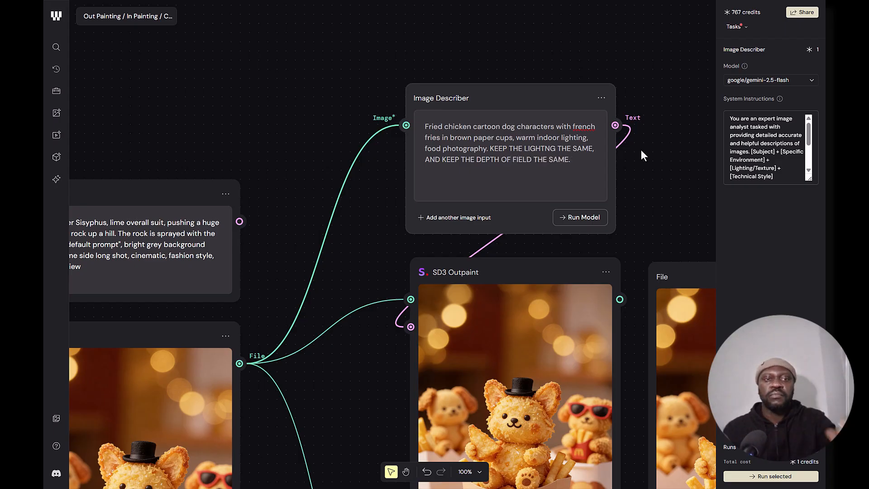
Run the SD3 Outpaint model with the extended description and inspect the new image up close
left_click_drag(592, 200, 515, 58)
scroll(515, 62, "down", 2)
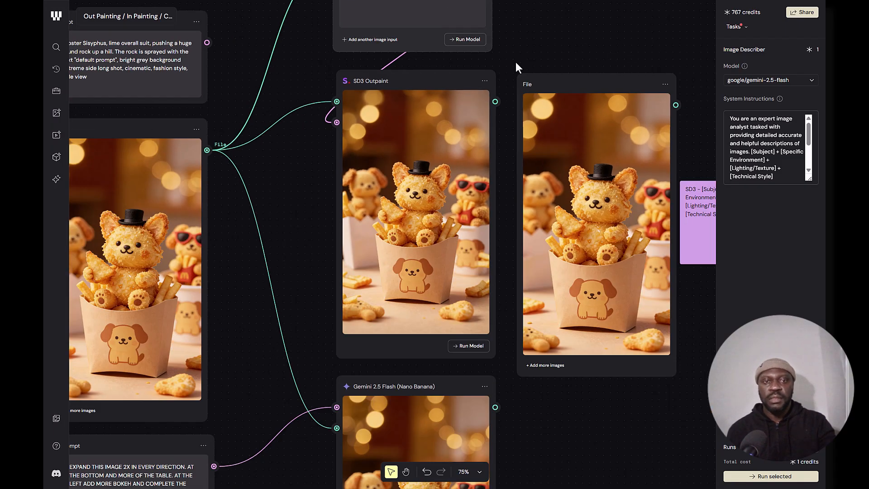
left_click(469, 346)
left_click_drag(488, 259, 433, 295)
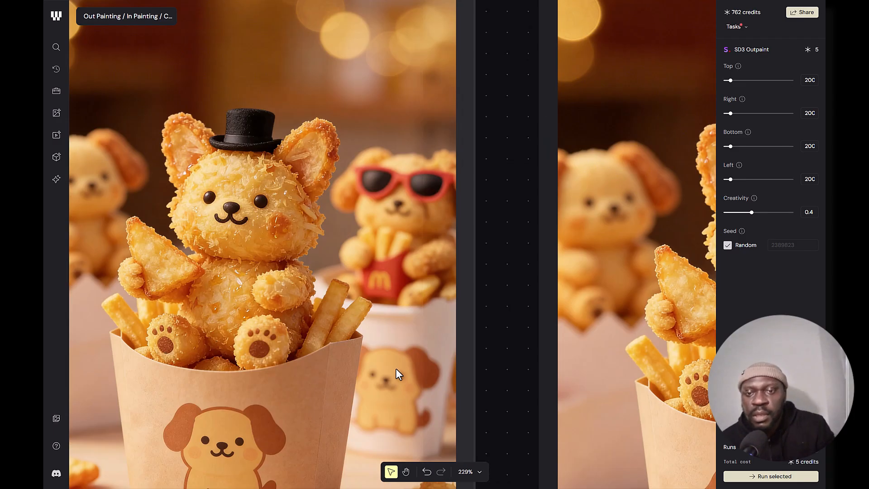
scroll(397, 370, "down", 3)
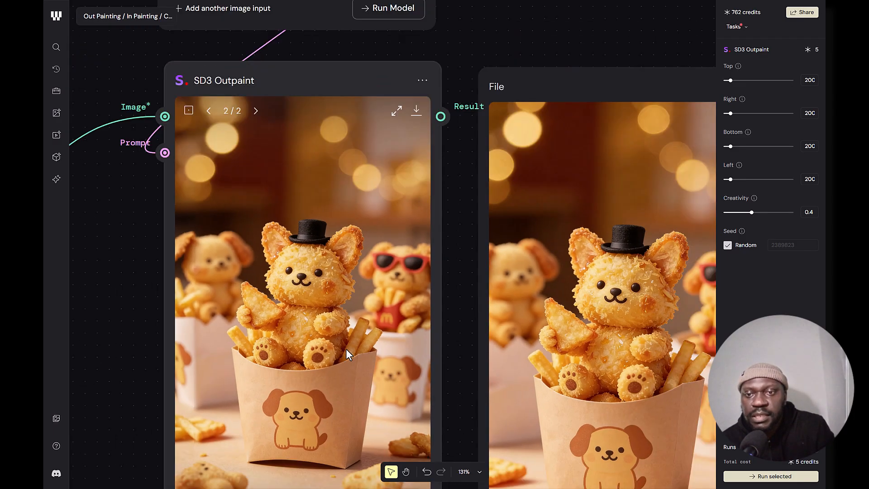
scroll(338, 349, "up", 5)
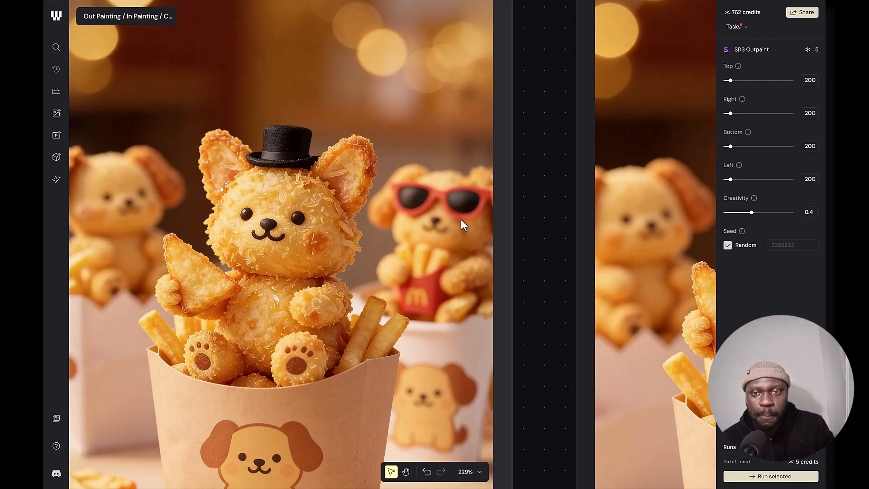
scroll(426, 308, "down", 6)
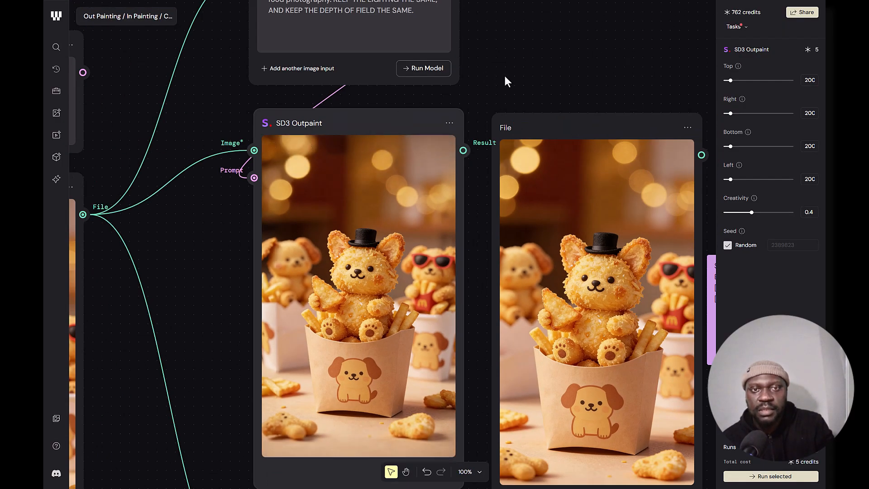
Append "BLEND THE OUTPAINTING AND ORIGINAL PIXELS. SO THERE IS NO SEPERATION." to the Image Describer text
left_click_drag(504, 89, 492, 242)
left_click(421, 167)
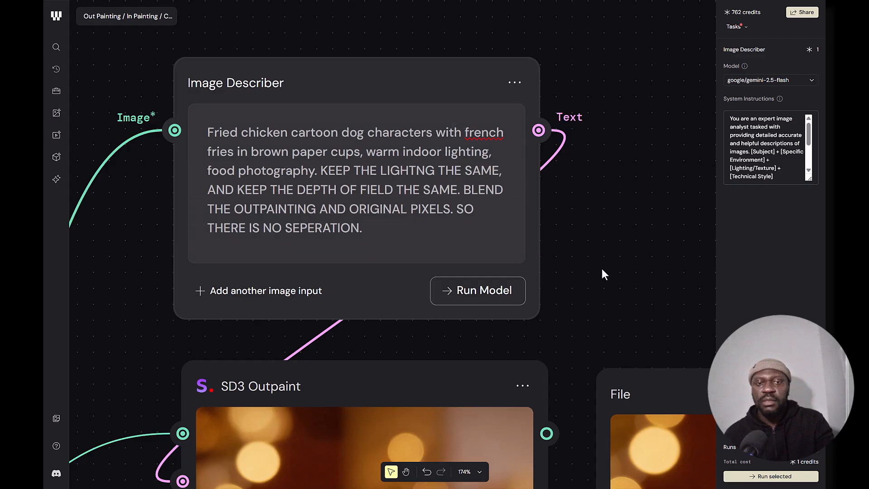
scroll(602, 273, "down", 5)
scroll(543, 154, "down", 3)
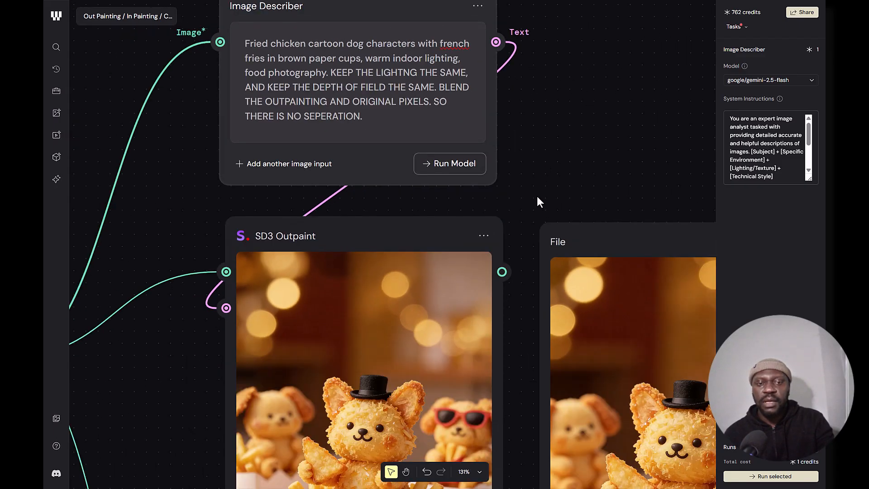
Examine the second SD3 Outpaint result beside the original, checking the outpainted edges around the background dogs, cups and fries
left_click_drag(537, 198, 460, 94)
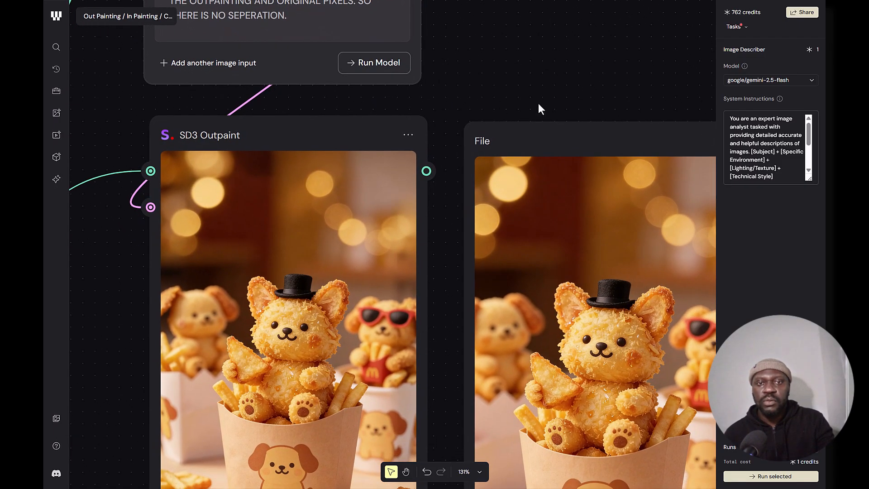
left_click_drag(438, 292, 483, 146)
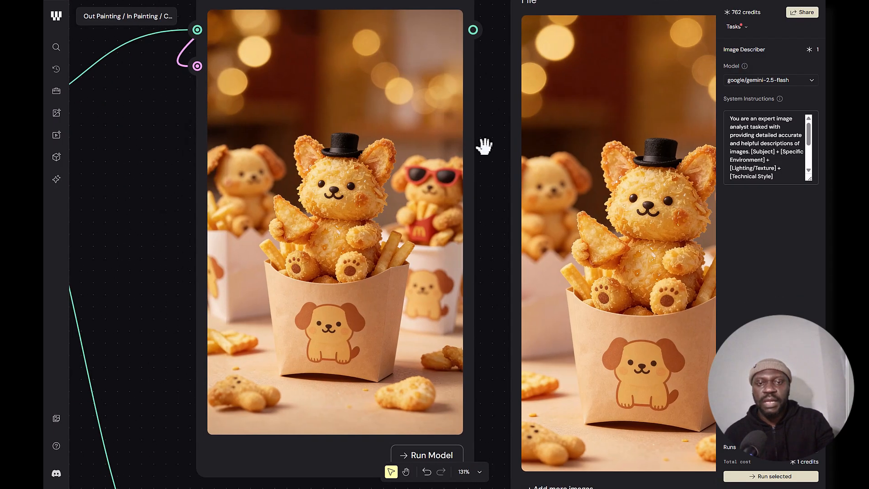
scroll(448, 269, "up", 3)
scroll(450, 273, "up", 4)
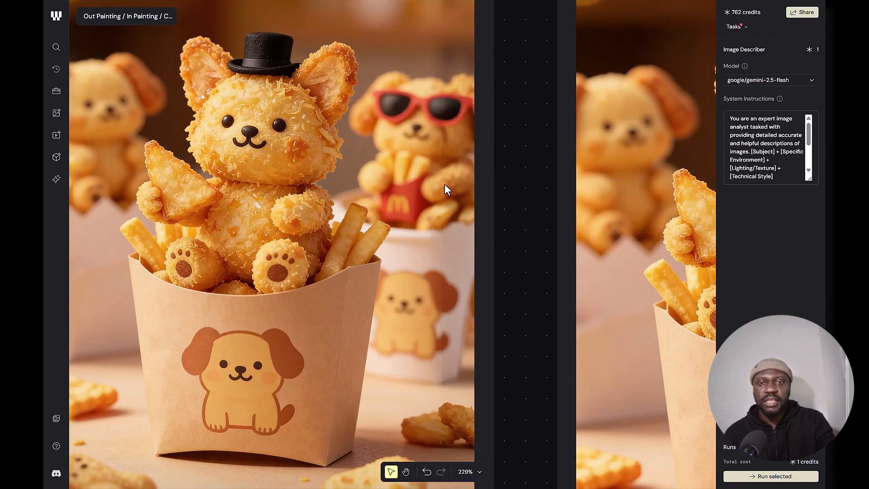
left_click_drag(525, 172, 617, 398)
left_click_drag(603, 228, 535, 73)
Show the first SD3 Outpaint result and examine its right edge around the sunglasses dog, white cup and fries
left_click(180, 157)
scroll(487, 257, "up", 3)
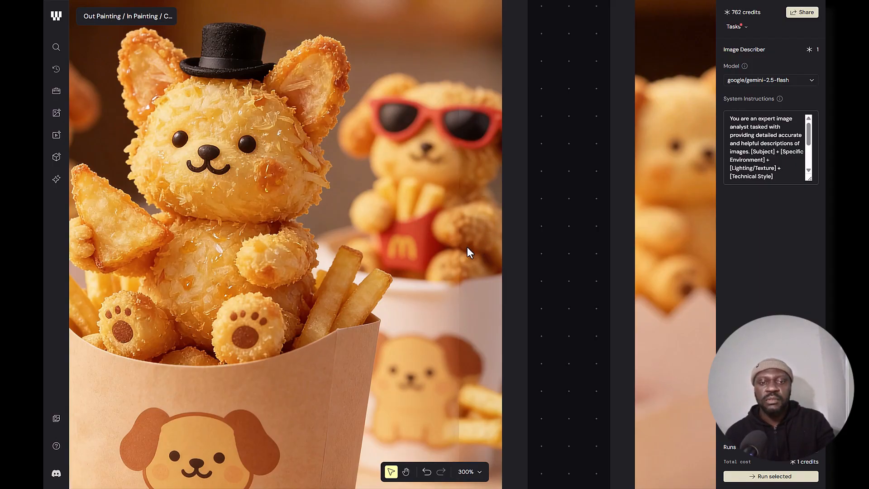
scroll(467, 244, "down", 3)
left_click_drag(512, 303, 506, 167)
scroll(480, 241, "up", 3)
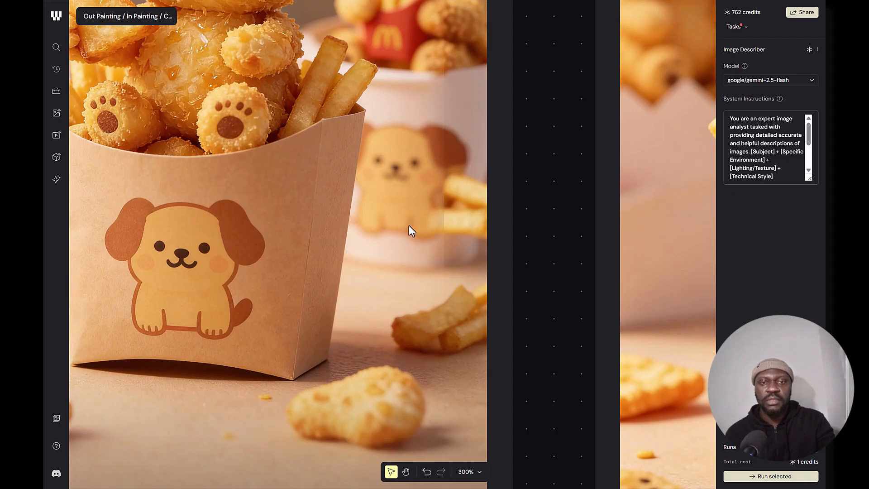
scroll(466, 270, "down", 8)
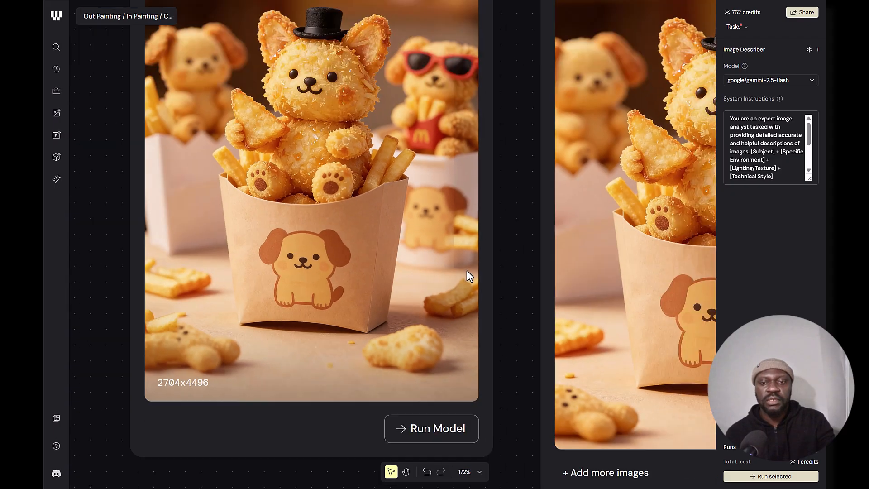
left_click_drag(496, 211, 505, 404)
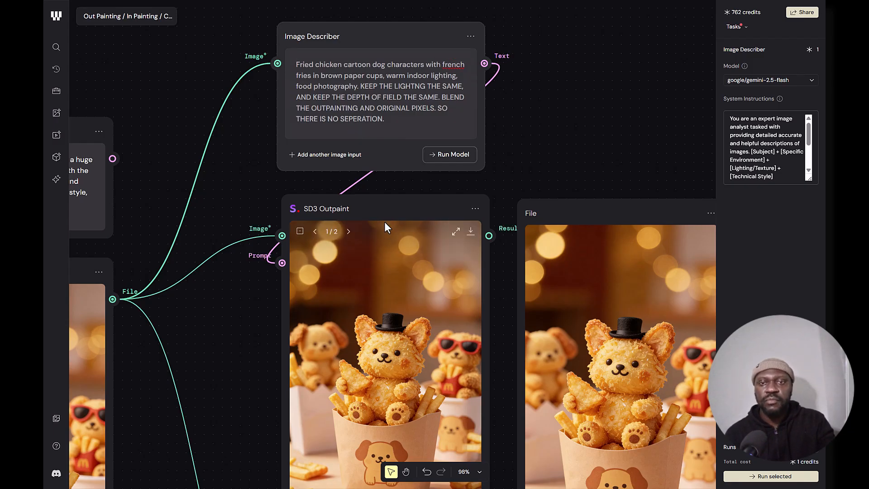
Show the second SD3 Outpaint result again and check the blending around the bokeh and the sunglasses dog
left_click(350, 232)
scroll(500, 289, "up", 8)
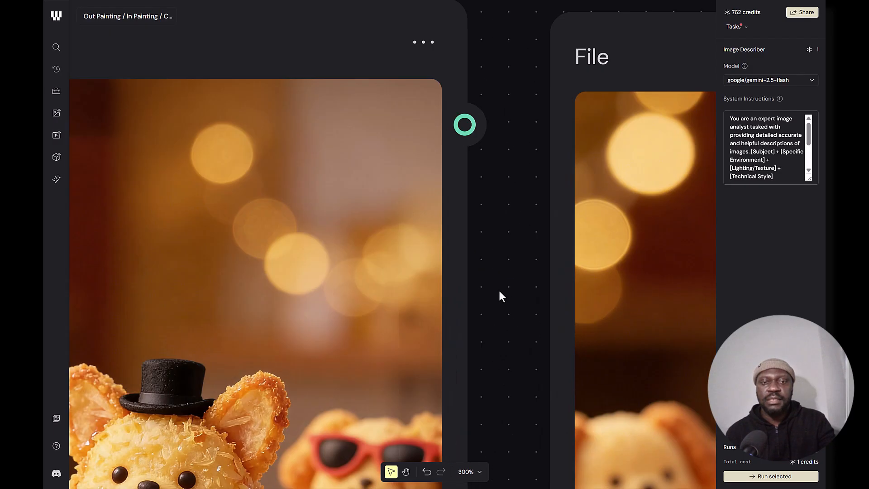
left_click_drag(499, 289, 488, 36)
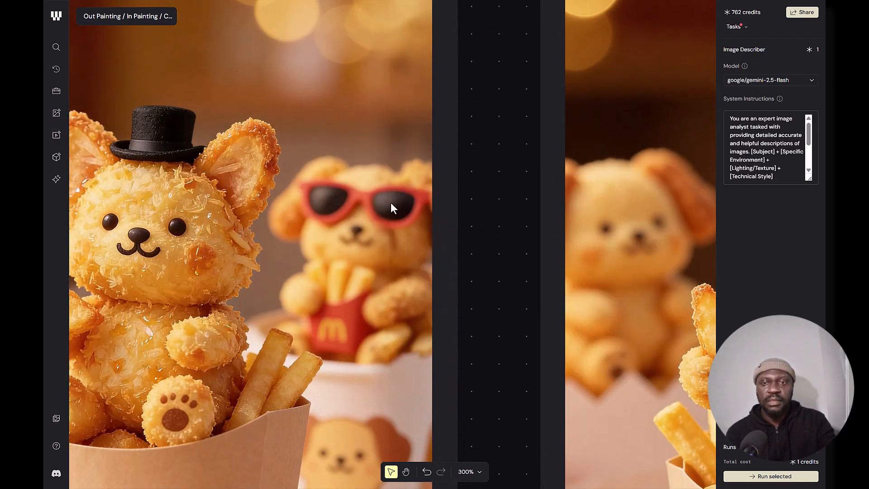
scroll(392, 206, "down", 3)
scroll(444, 226, "up", 6)
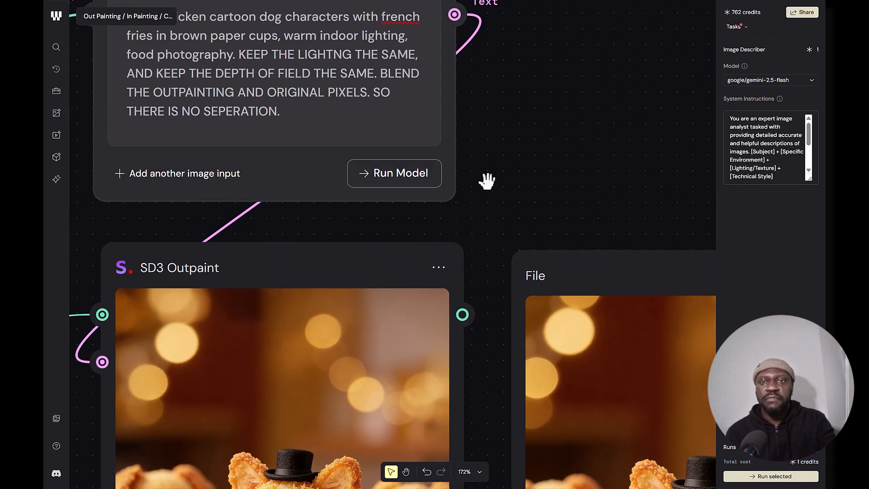
Review the extended Image Describer text and rerun the SD3 Outpaint model with it
scroll(488, 181, "up", 3)
scroll(349, 178, "up", 3)
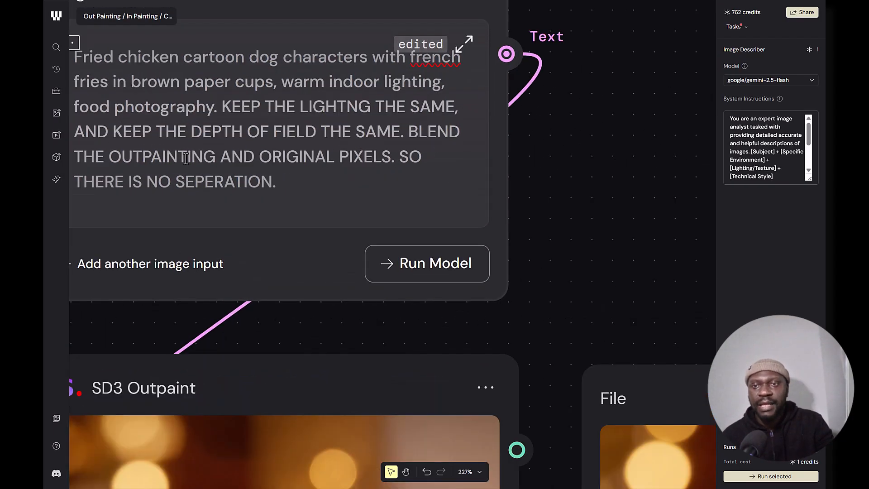
left_click_drag(333, 191, 401, 195)
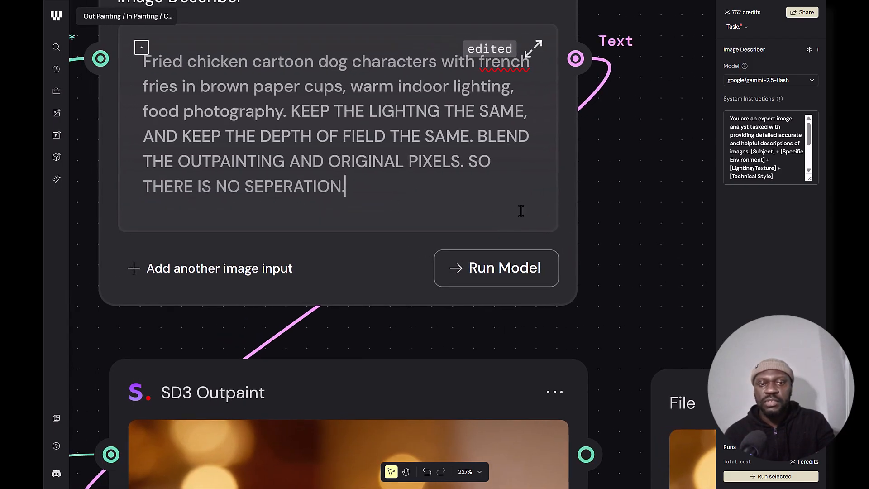
scroll(522, 211, "down", 5)
scroll(583, 179, "up", 3)
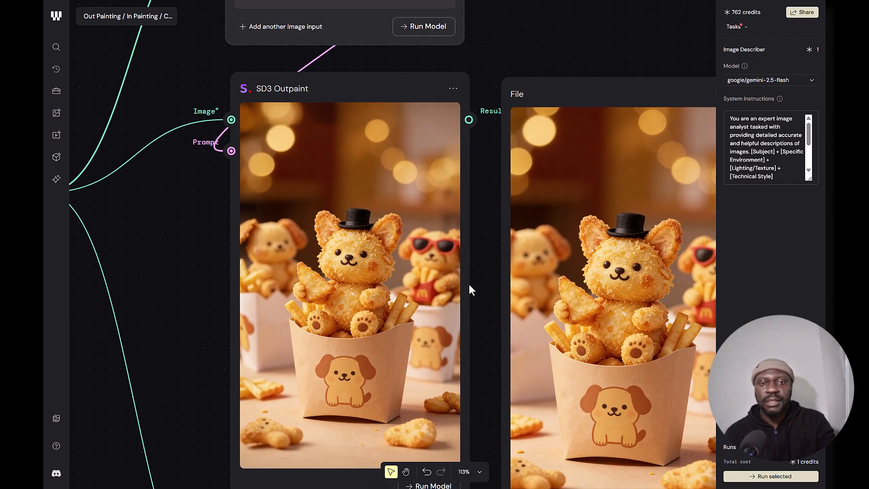
scroll(469, 289, "down", 3)
left_click(387, 324)
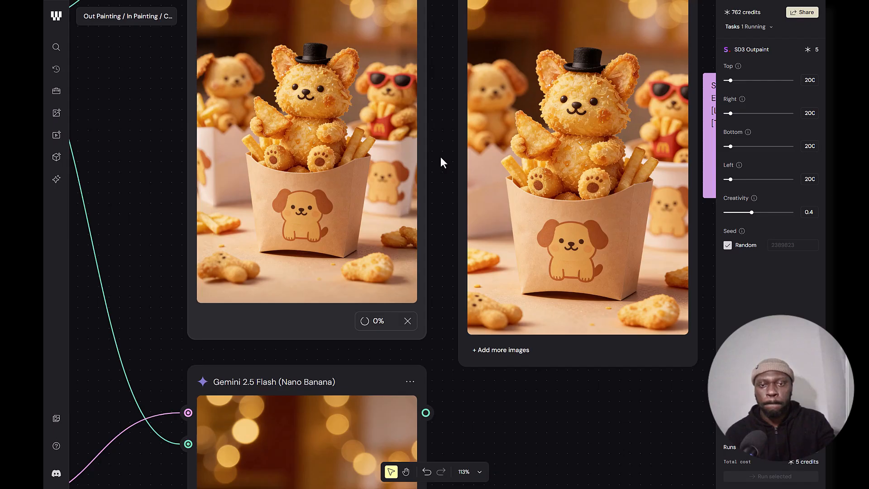
Examine the third SD3 Outpaint result closely, checking the edges around both background dogs, their cups and the fries
left_click_drag(441, 157, 427, 248)
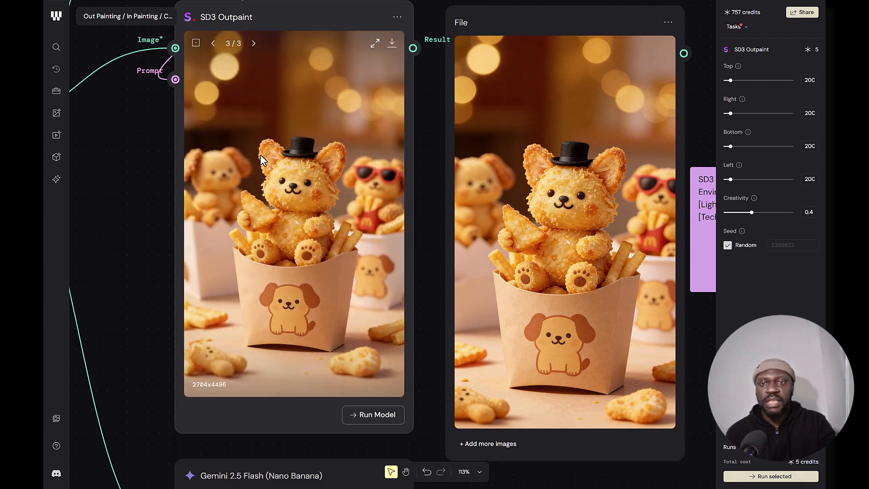
scroll(197, 285, "up", 5)
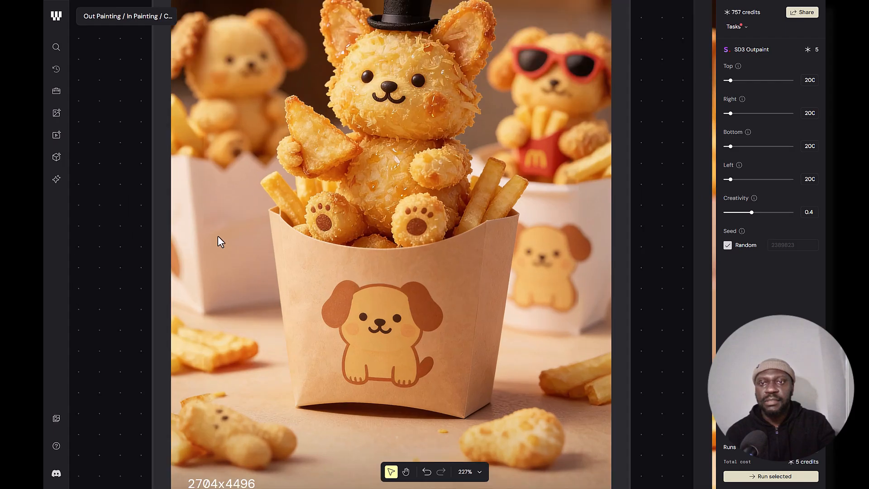
left_click_drag(240, 260, 282, 344)
scroll(257, 287, "up", 2)
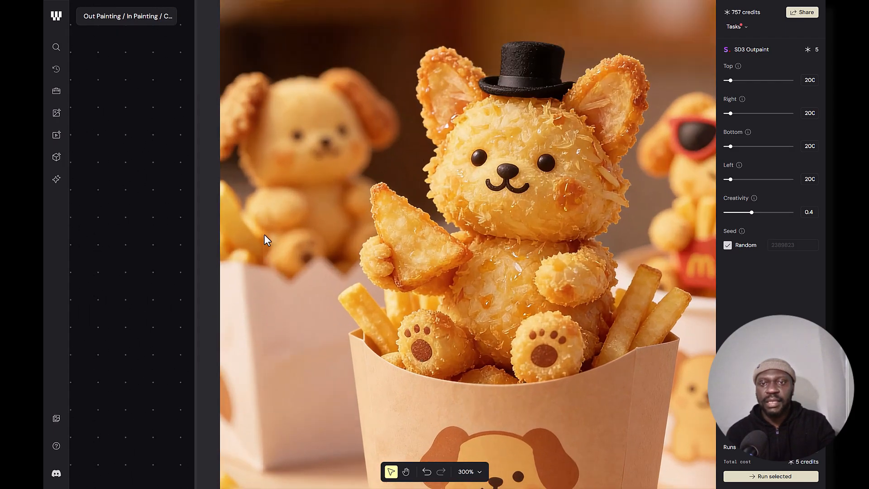
scroll(311, 303, "down", 6)
scroll(556, 324, "up", 6)
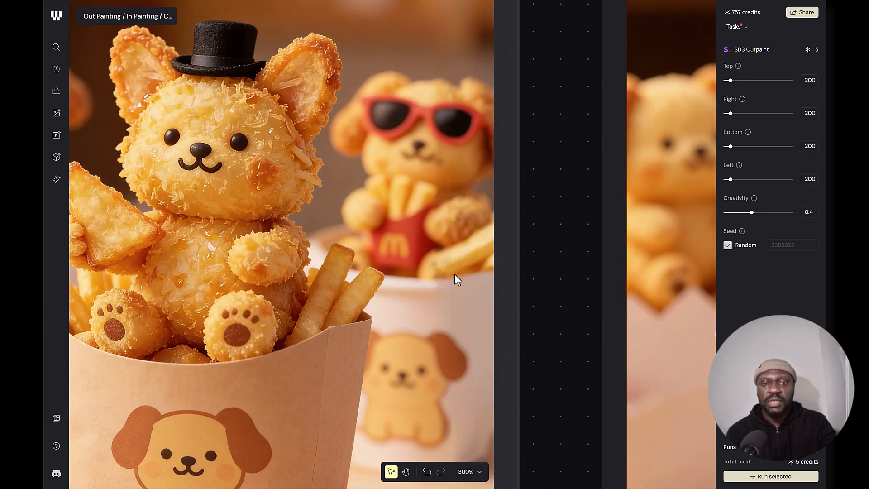
Compare the third SD3 Outpaint result with the original image, checking the sunglasses dog, its cup and the fries up close
scroll(468, 301, "down", 5)
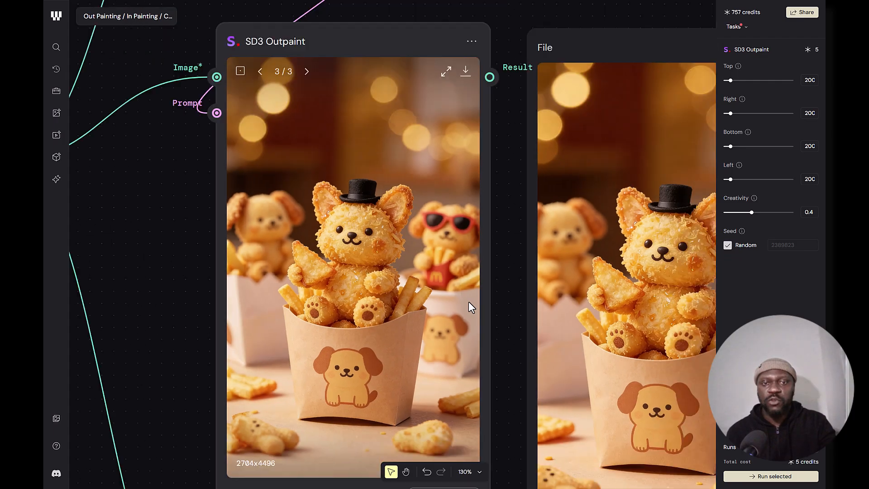
scroll(466, 243, "up", 4)
scroll(466, 242, "up", 2)
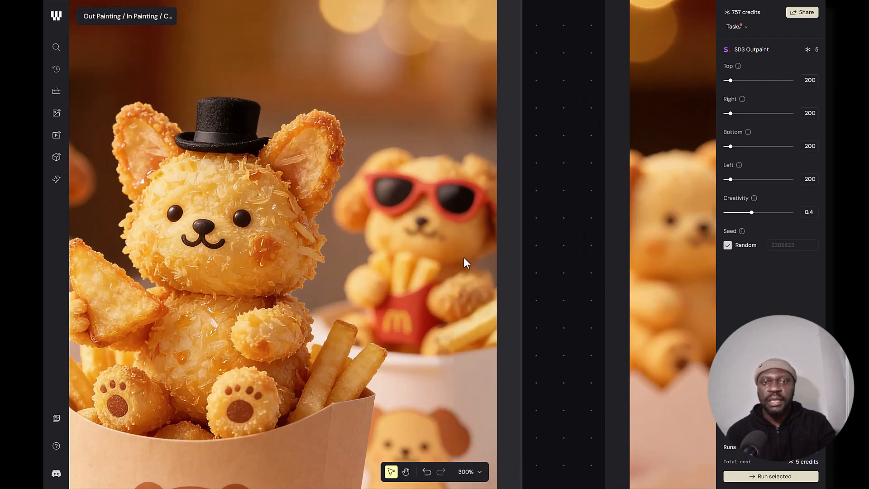
scroll(471, 247, "down", 6)
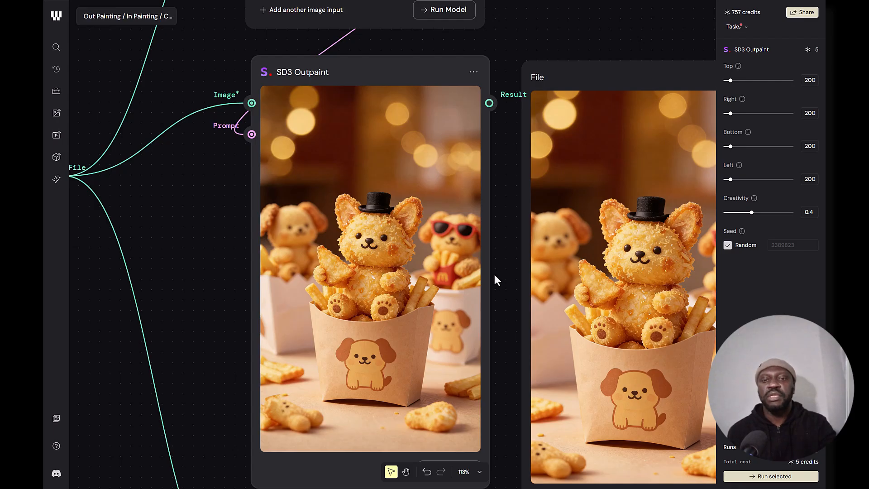
mouse_move(477, 267)
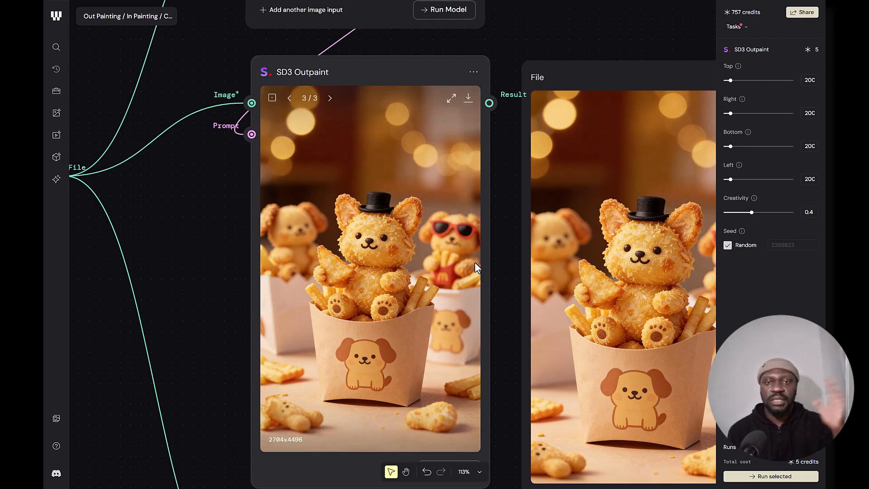
scroll(492, 271, "down", 5)
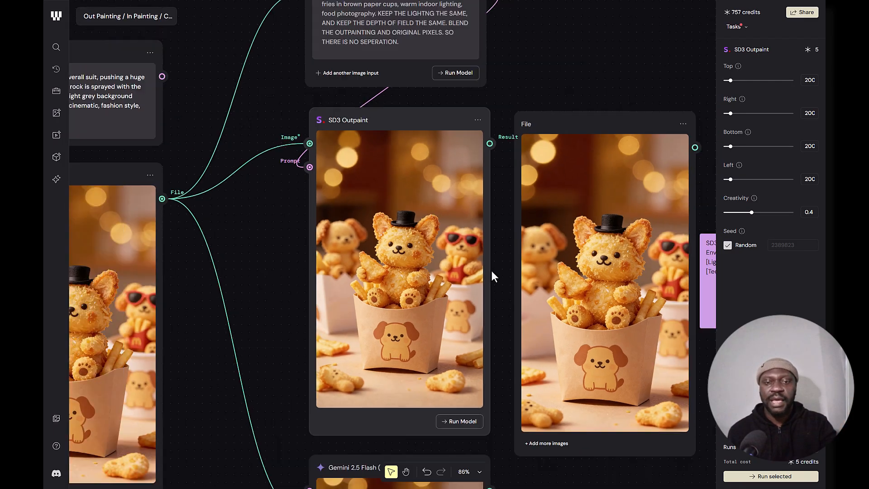
Examine the Gemini 2.5 Flash (Nano Banana) outpaint result closely, including the background dog and paper box
left_click_drag(495, 277, 454, 110)
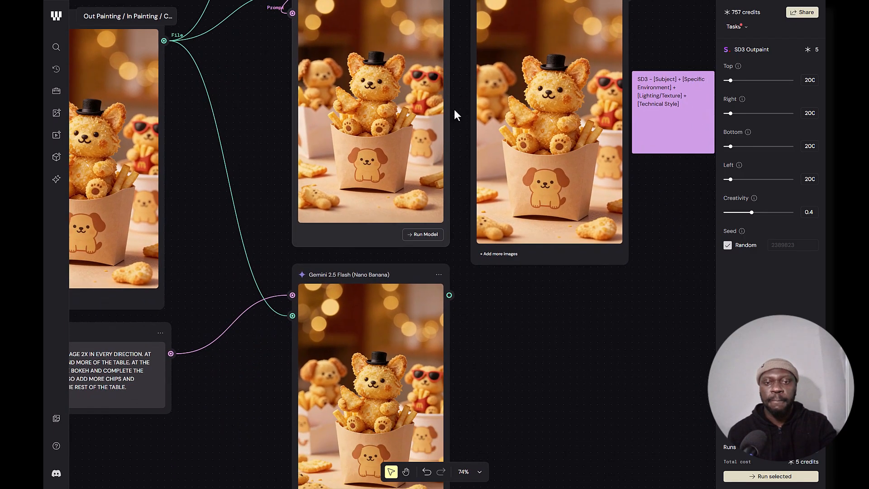
left_click_drag(483, 314, 484, 136)
scroll(357, 188, "up", 8)
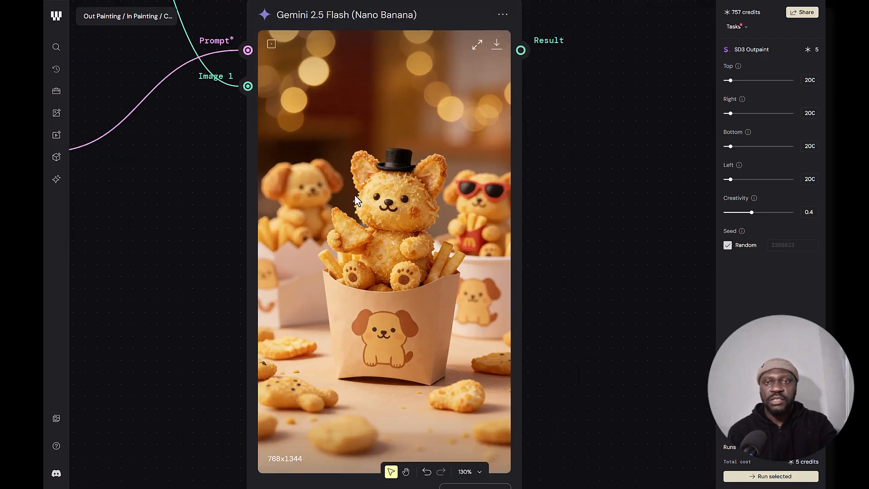
scroll(209, 320, "up", 4)
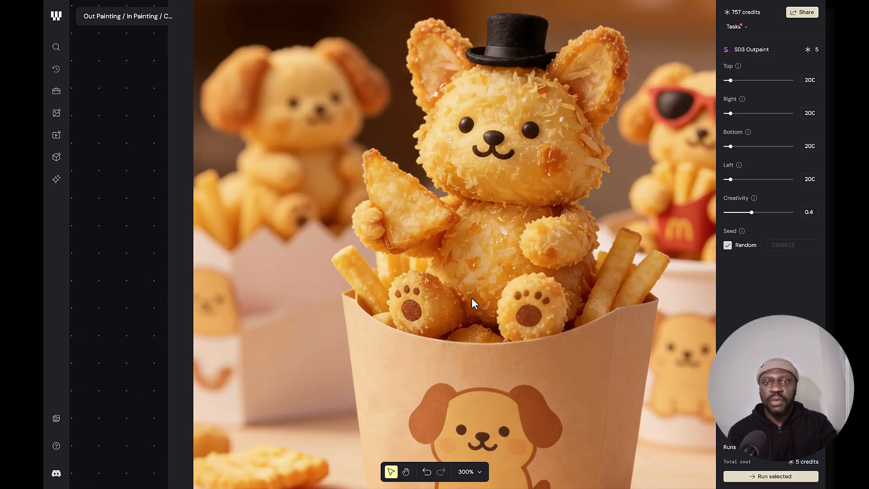
left_click_drag(472, 298, 96, 295)
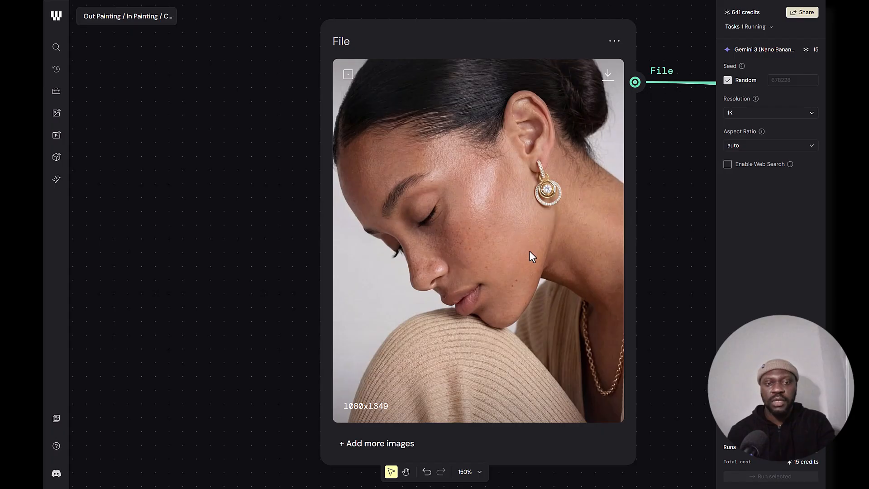
Add a new Painter node in the empty canvas area below the woman's portrait File node
scroll(531, 256, "down", 3)
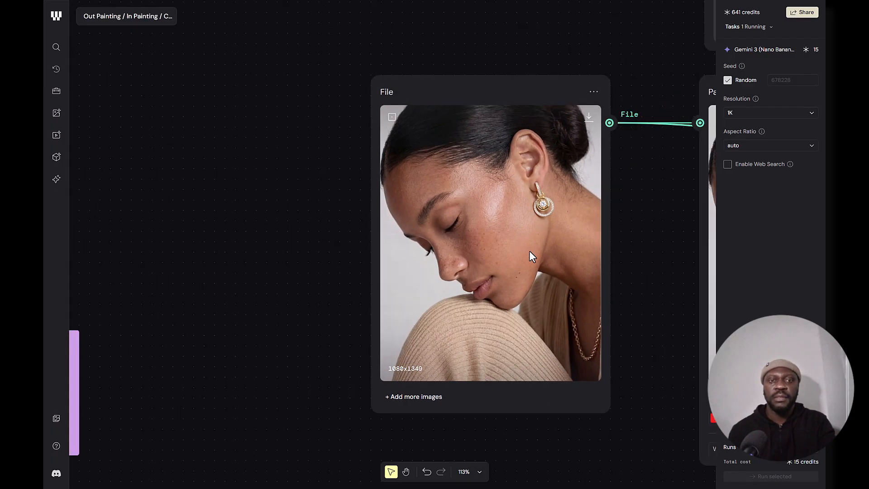
mouse_move(648, 224)
left_mouse_down()
mouse_move(417, 196)
mouse_move(324, 196)
mouse_move(368, 177)
mouse_move(390, 198)
left_mouse_up()
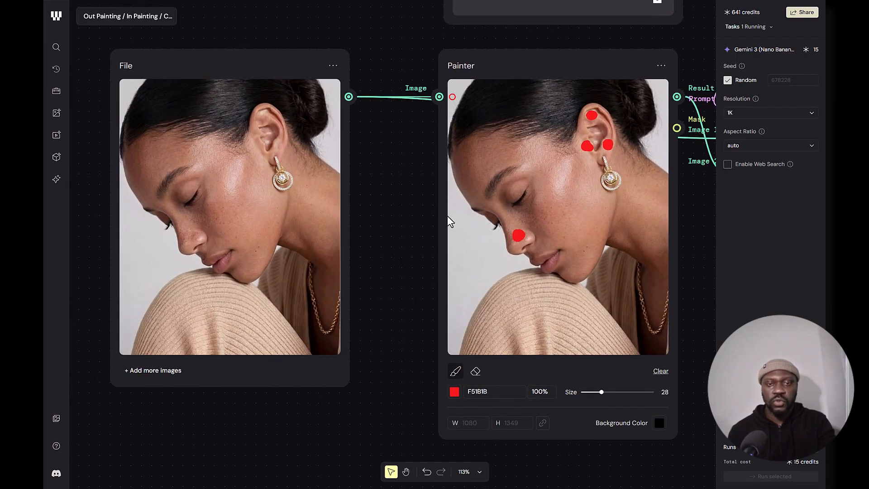
scroll(447, 217, "down", 3)
left_click_drag(445, 247, 540, 166)
scroll(415, 306, "up", 3)
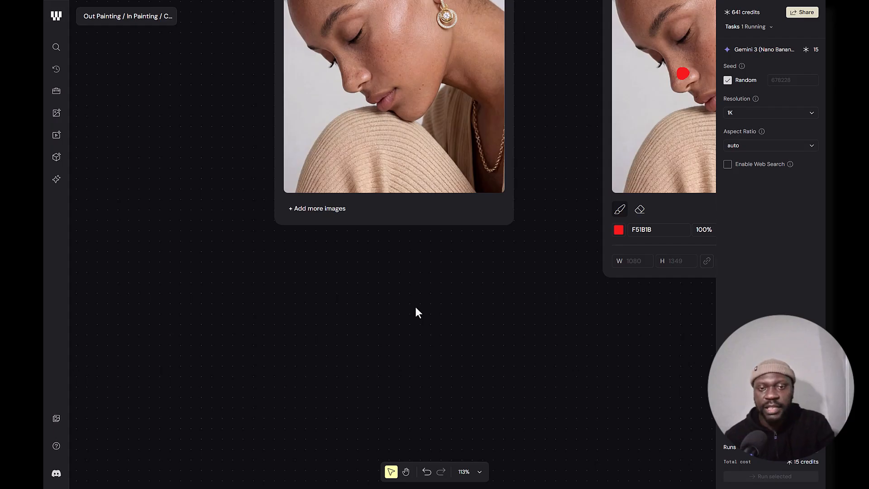
right_click(394, 311)
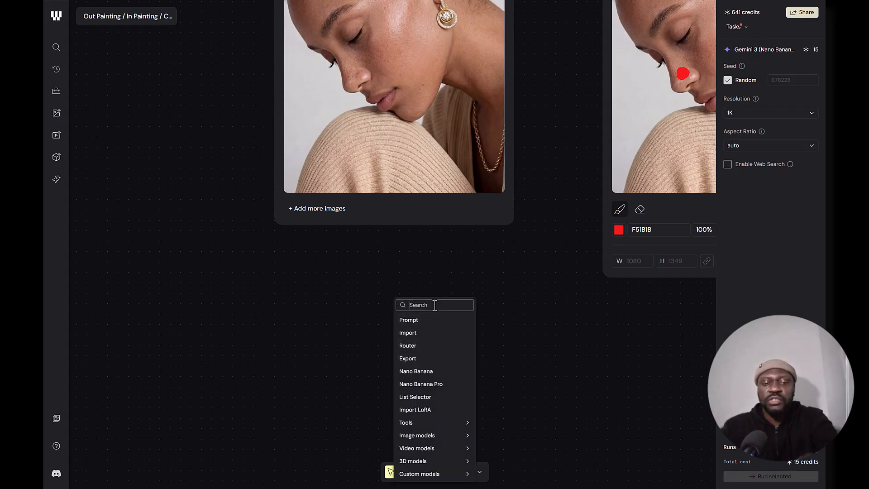
type("PAI")
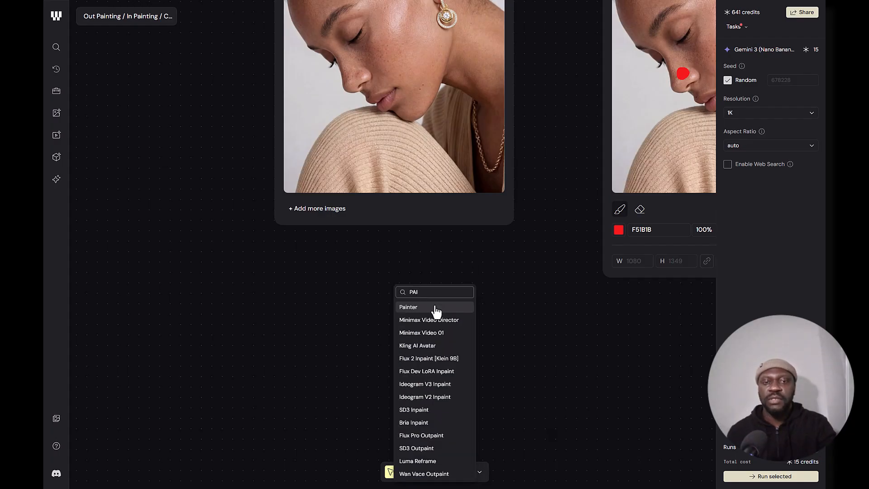
left_click(435, 309)
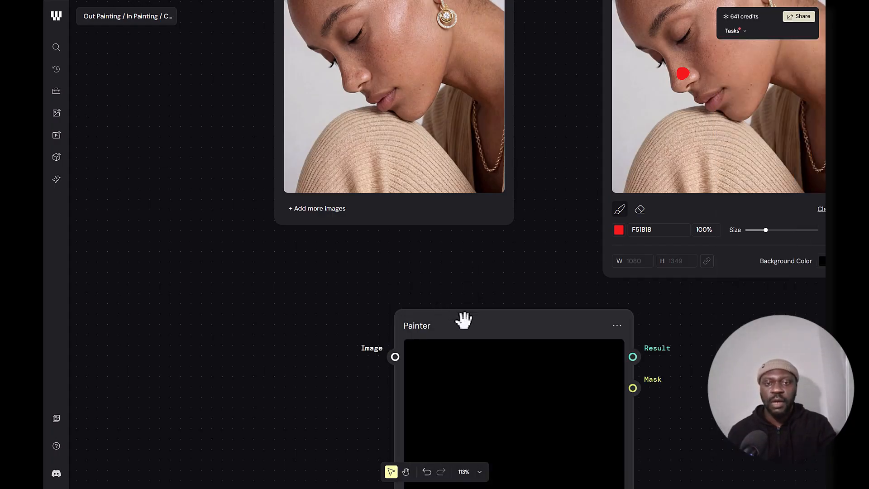
Position the new Painter node directly beneath the portrait File node
mouse_move(464, 319)
left_mouse_down()
mouse_move(369, 272)
mouse_move(380, 264)
left_mouse_up()
scroll(381, 264, "down", 5)
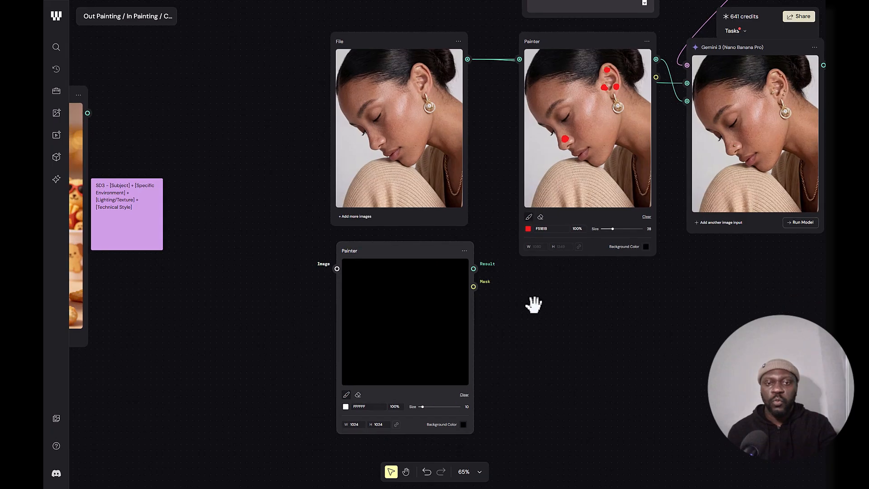
scroll(534, 305, "down", 1)
left_click_drag(443, 215, 445, 225)
scroll(444, 421, "up", 1)
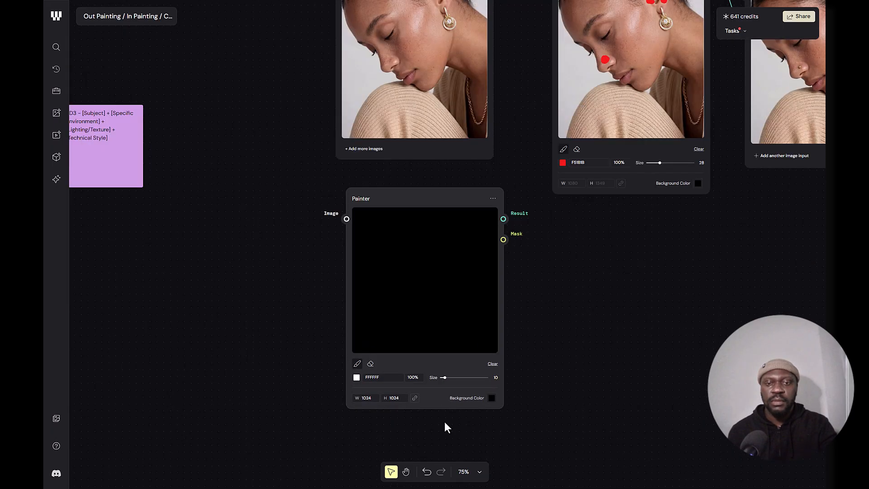
scroll(445, 422, "up", 2)
scroll(439, 386, "up", 1)
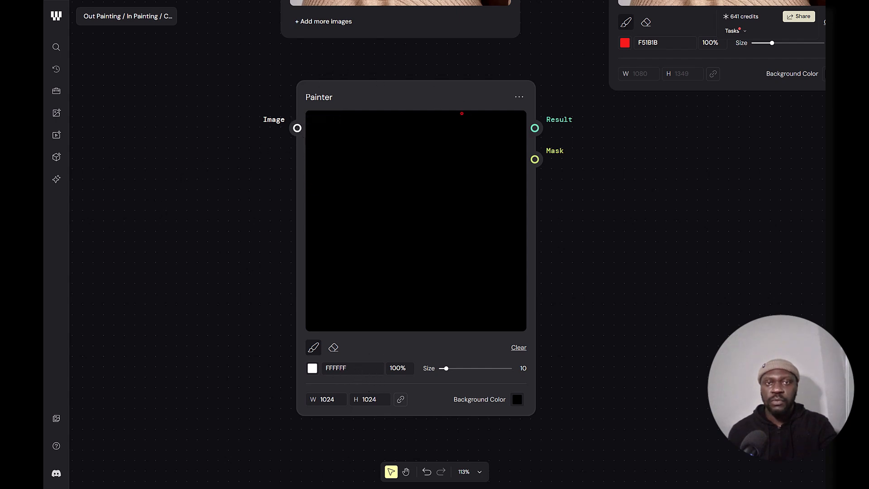
Connect the portrait File node's output to the new Painter node's Image input
scroll(491, 158, "down", 3)
left_click_drag(516, 131, 498, 286)
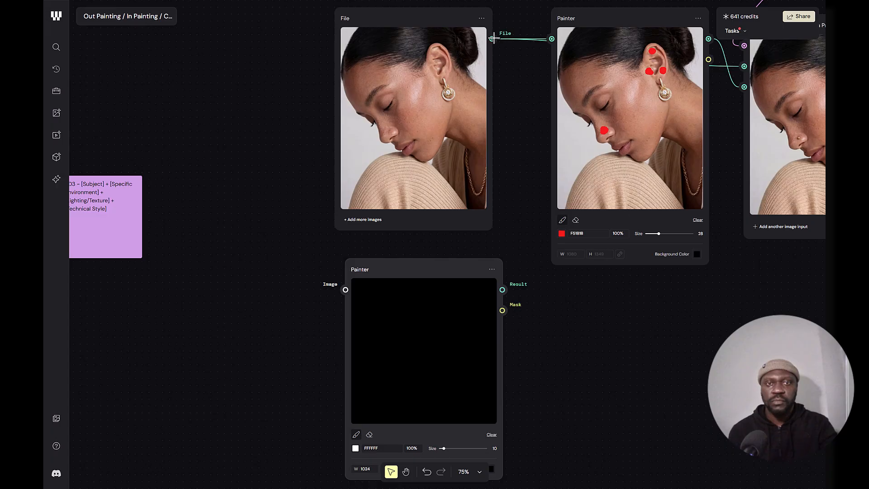
mouse_move(492, 38)
left_mouse_down()
mouse_move(386, 249)
mouse_move(346, 289)
left_mouse_up()
scroll(563, 385, "up", 3)
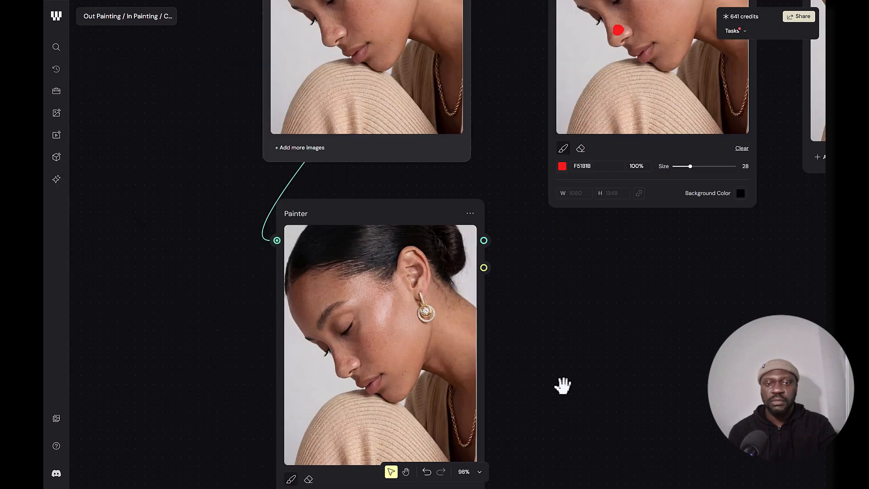
scroll(563, 385, "up", 1)
mouse_move(563, 383)
left_mouse_down()
mouse_move(563, 361)
mouse_move(627, 274)
left_mouse_up()
scroll(414, 351, "up", 1)
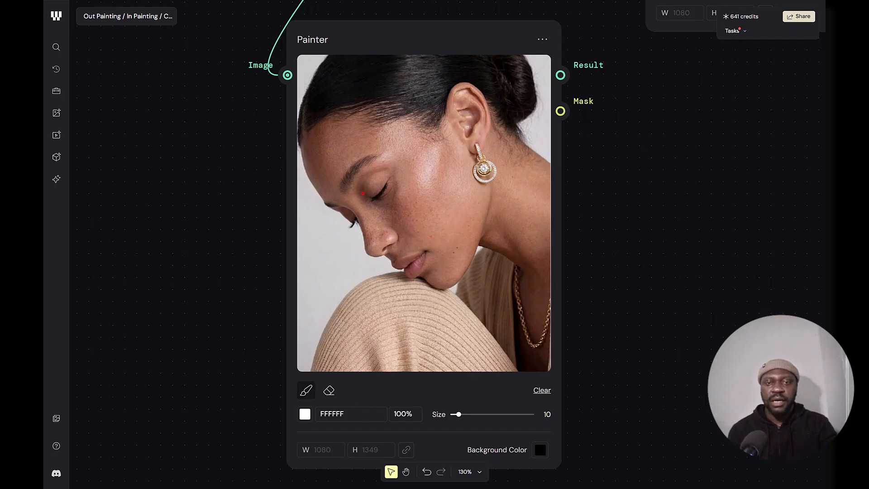
Test the white size 10 brush with scribbles on the woman's face, clearing the canvas between the attempts
mouse_move(435, 168)
left_mouse_down()
mouse_move(414, 222)
mouse_move(424, 169)
mouse_move(441, 226)
mouse_move(395, 182)
mouse_move(320, 144)
mouse_move(403, 137)
left_mouse_up()
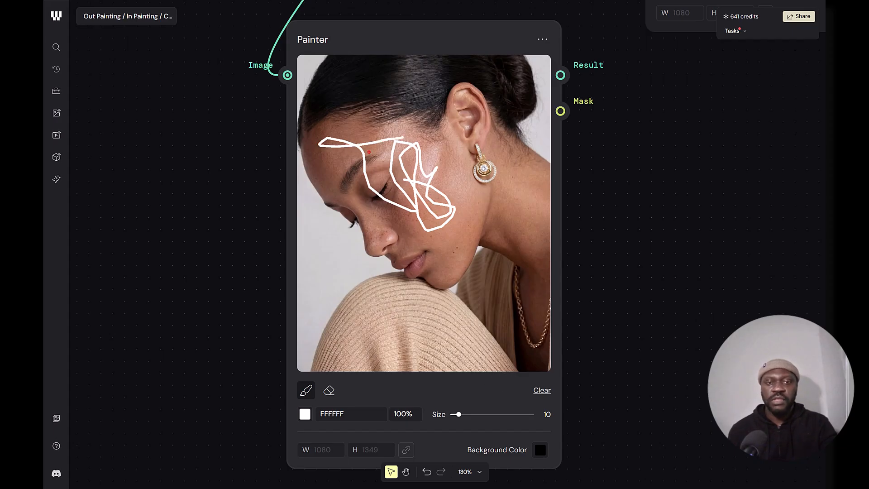
left_click(543, 392)
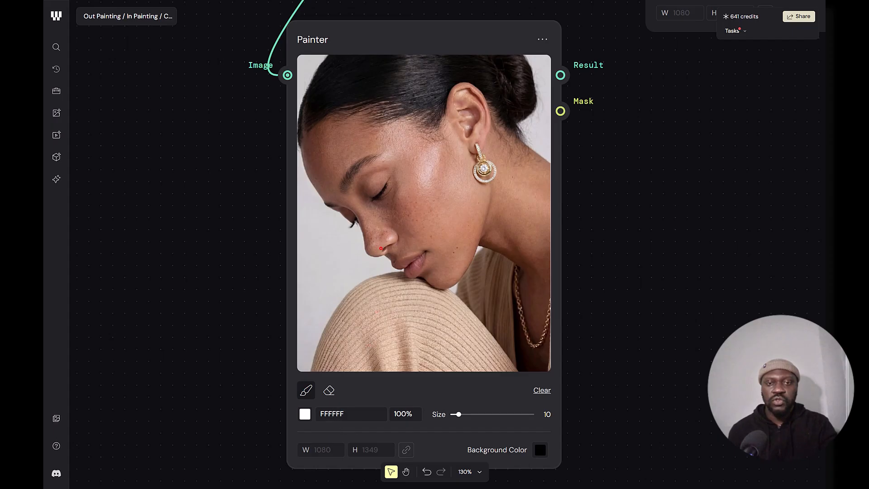
mouse_move(407, 234)
left_mouse_down()
mouse_move(450, 190)
mouse_move(439, 213)
mouse_move(454, 226)
left_mouse_up()
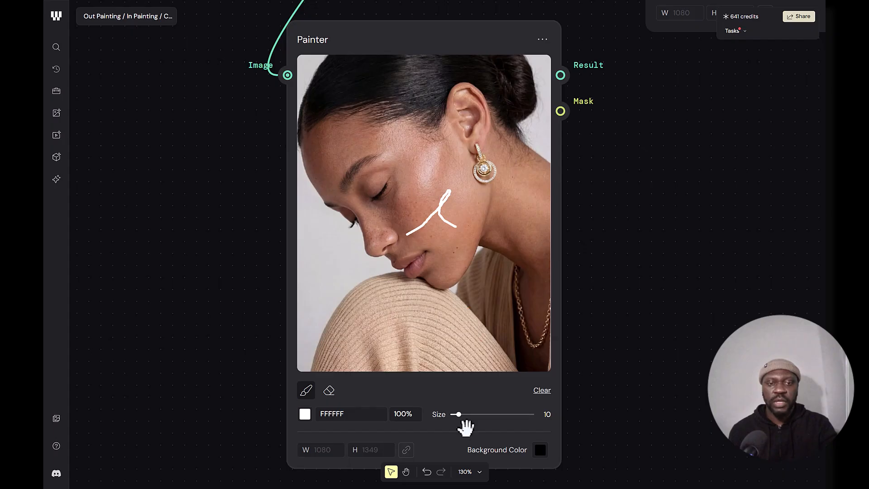
Set the brush size to 41, try a stroke across the cheek and neck, and clear the painting
left_click_drag(459, 415, 484, 415)
mouse_move(442, 202)
left_mouse_down()
mouse_move(456, 191)
mouse_move(467, 206)
mouse_move(559, 159)
left_mouse_up()
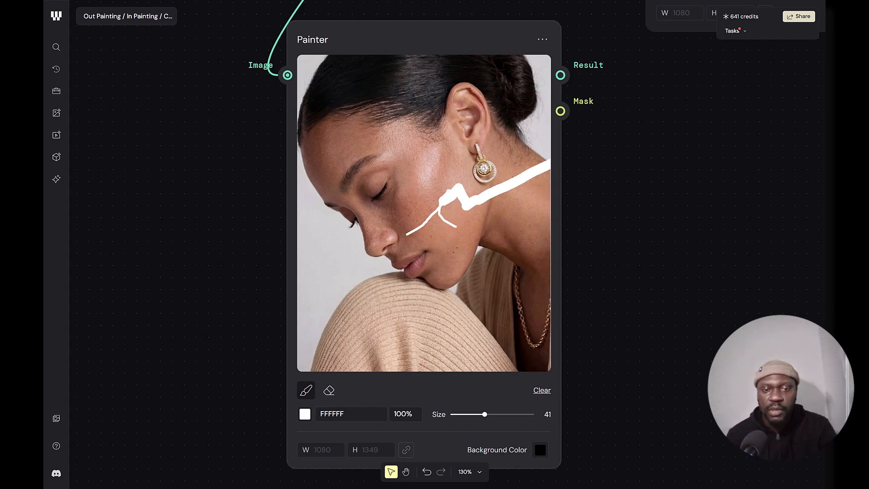
left_click(546, 390)
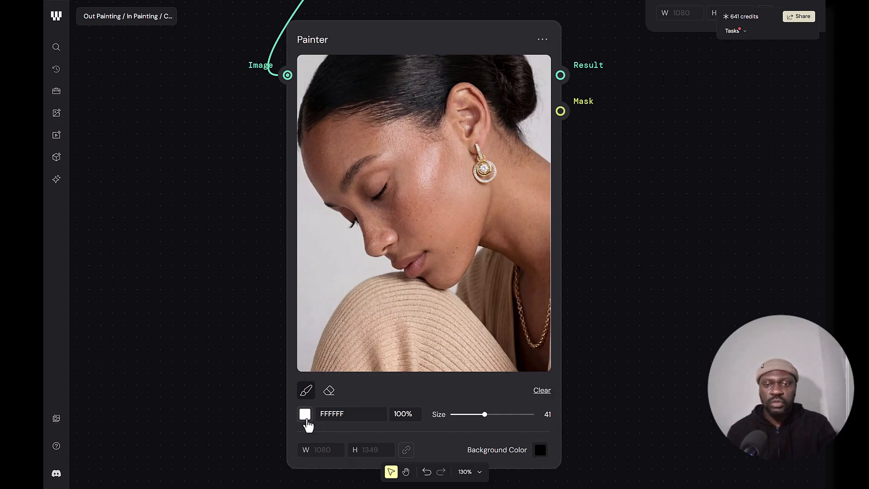
Set the brush colour to red F01616, try dots on the knee and nose, and clear them
left_click(306, 414)
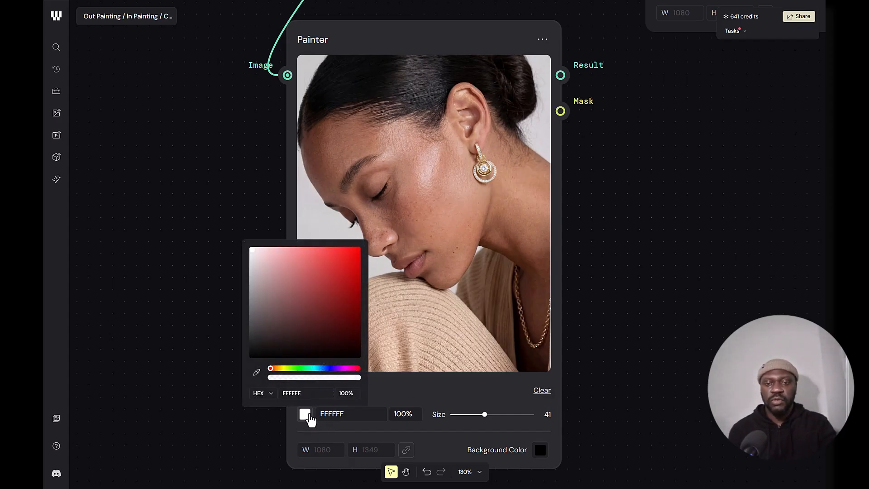
left_click(349, 255)
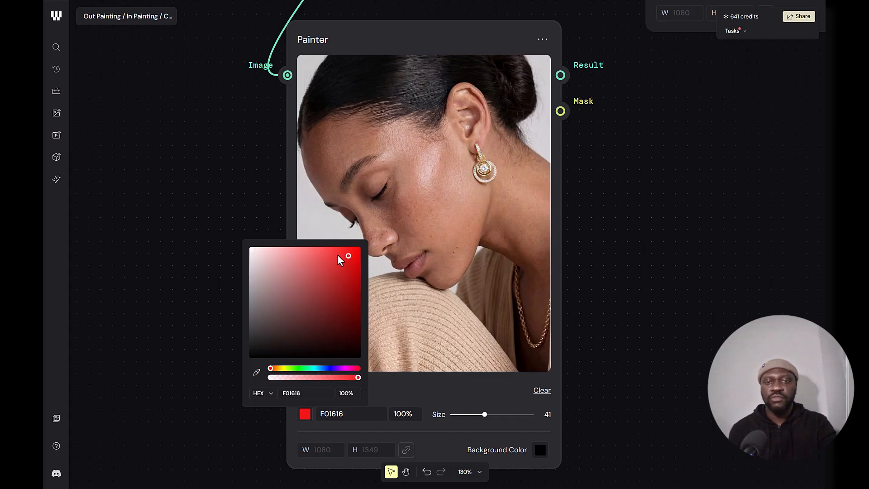
left_click(401, 288)
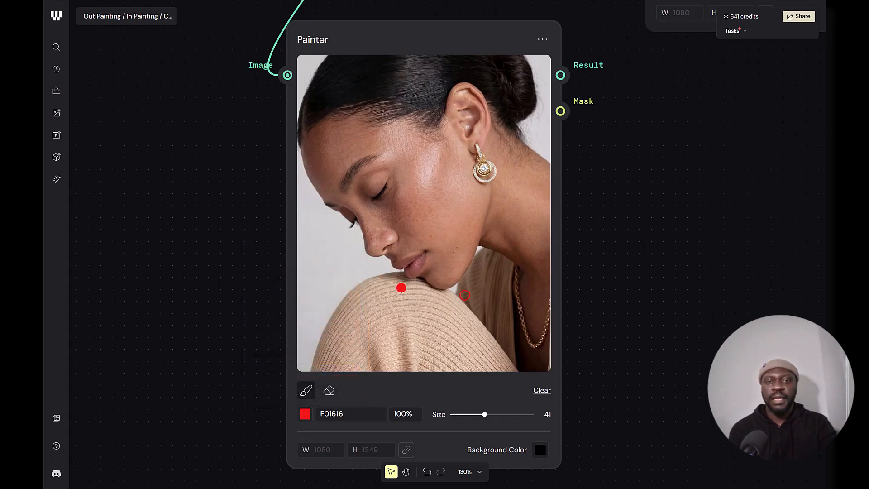
left_click(368, 228)
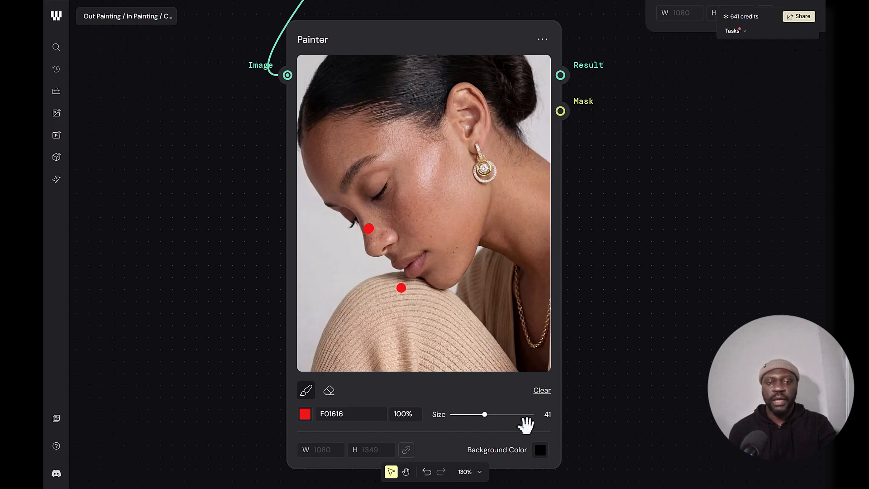
left_click(543, 390)
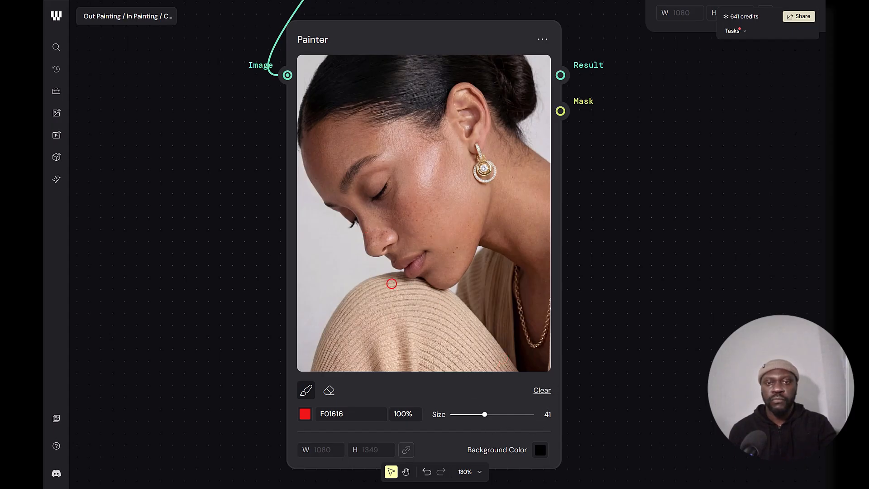
Paint red marks on the side of the nose and at three spots around the ear in the new Painter node
left_click(380, 234)
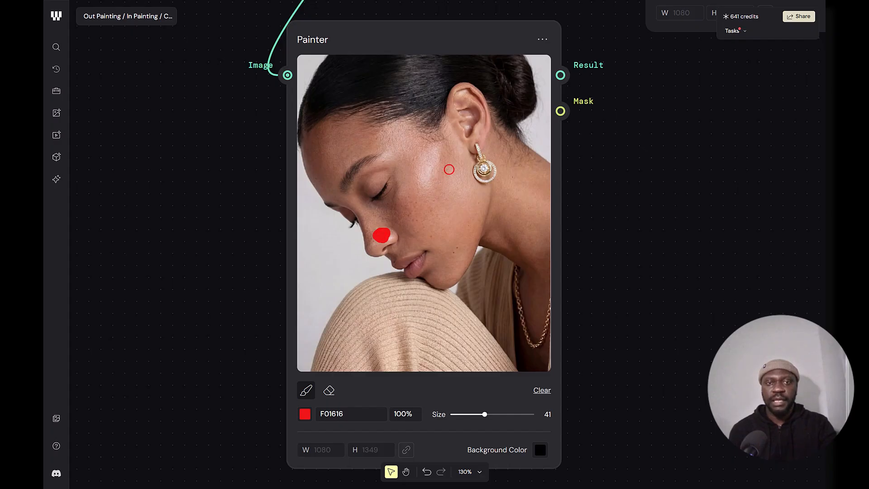
left_click(459, 131)
left_click_drag(458, 132, 479, 128)
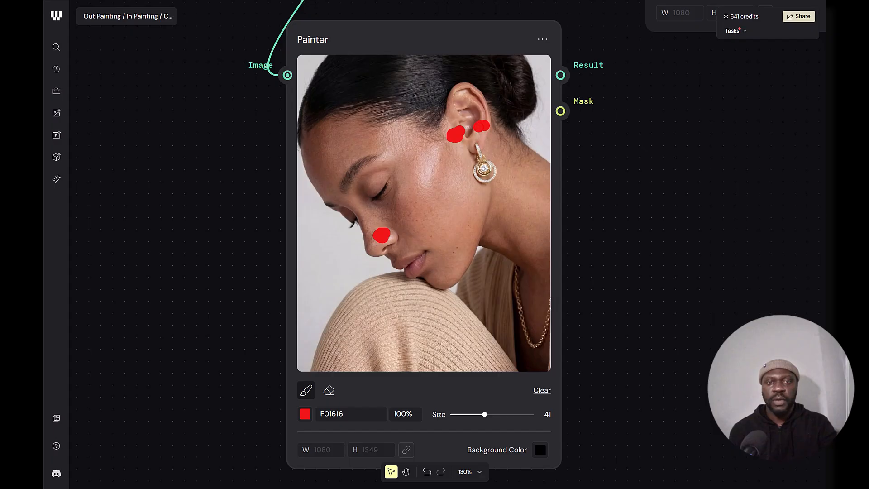
left_click(467, 94)
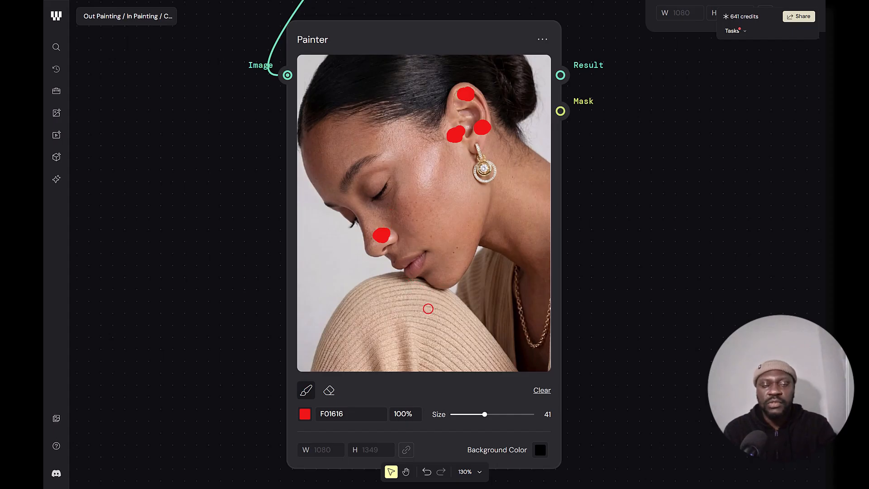
scroll(443, 262, "down", 1)
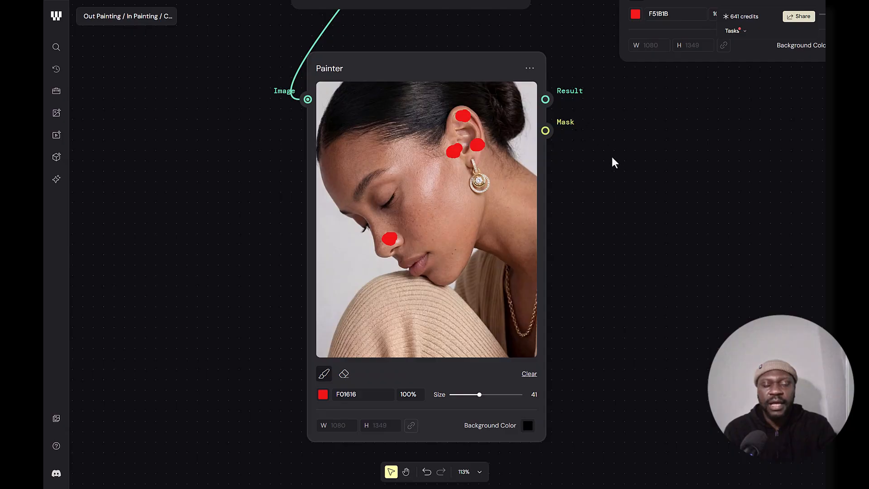
Search the node library for PRE and add a Preview node beside the new Painter node
mouse_move(615, 162)
left_mouse_down()
mouse_move(504, 168)
mouse_move(440, 141)
left_mouse_up()
left_click_drag(404, 93, 513, 165)
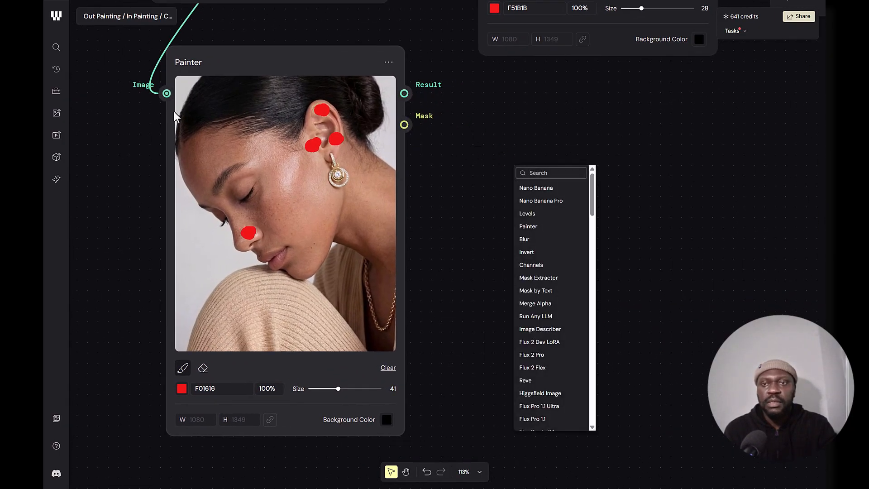
left_click(58, 46)
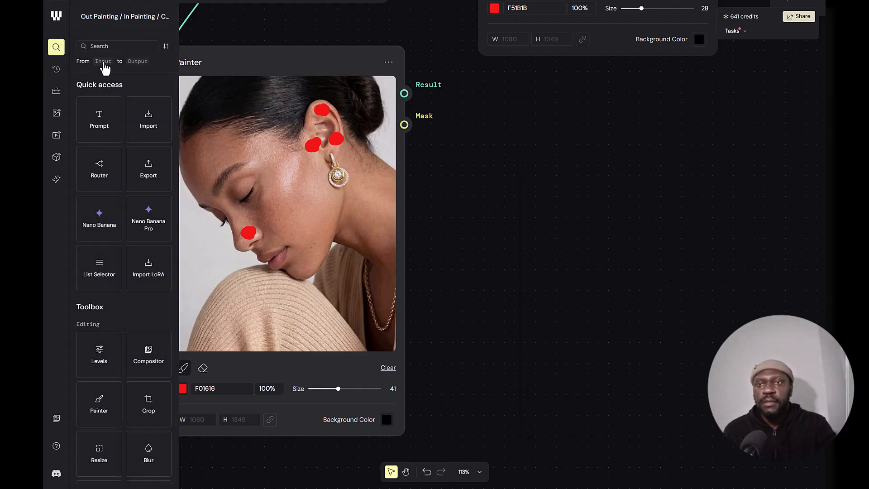
left_click(116, 47)
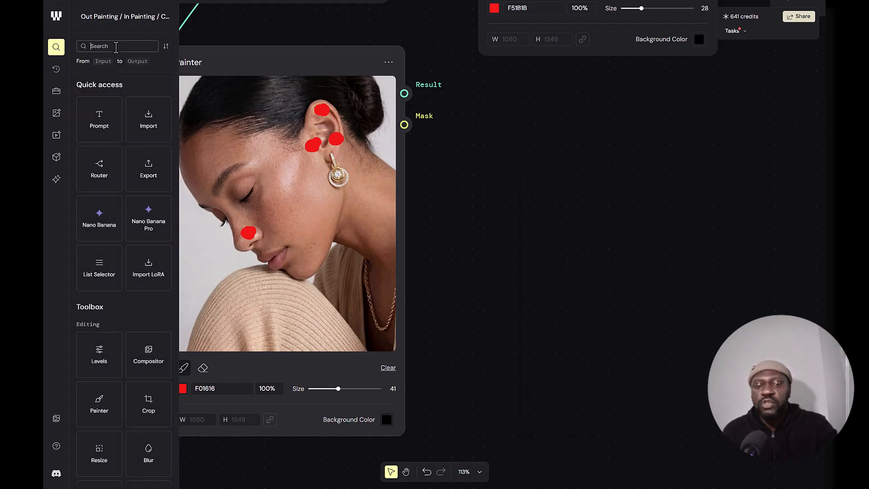
type("PRE")
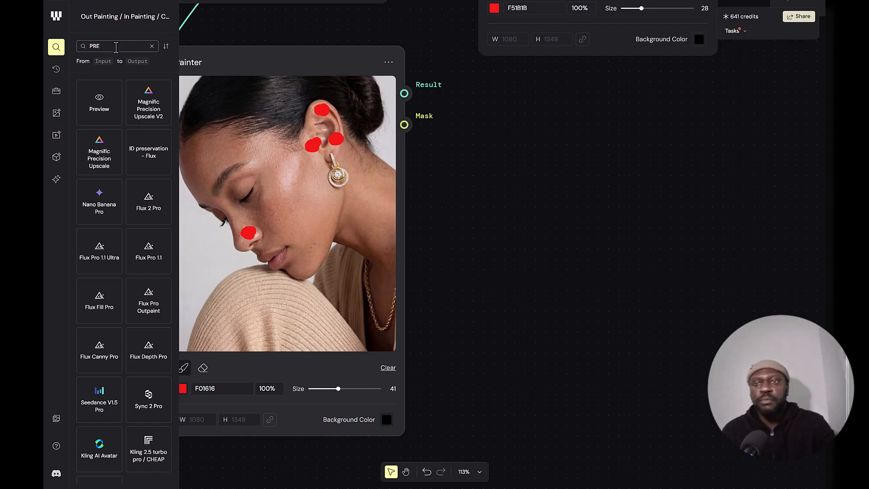
left_click_drag(117, 89, 542, 119)
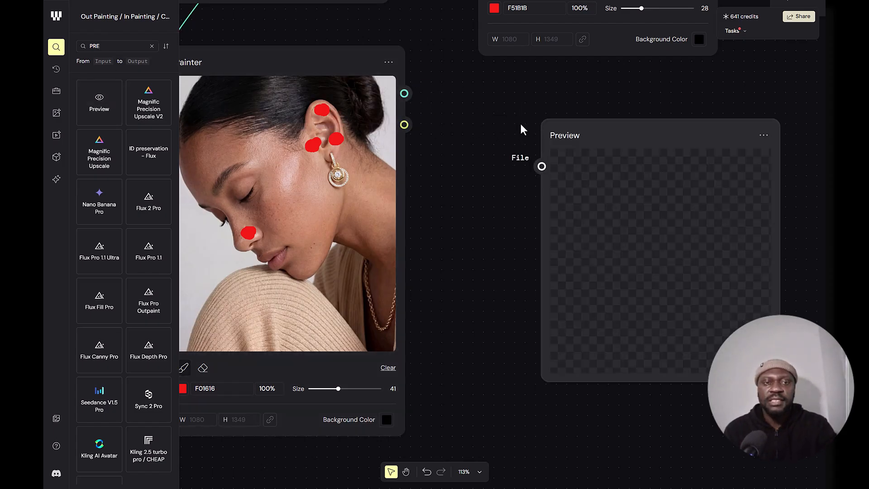
Feed the new Painter node's Result and then its Mask output into the Preview node's File input, and disconnect the mask
left_click_drag(404, 93, 544, 167)
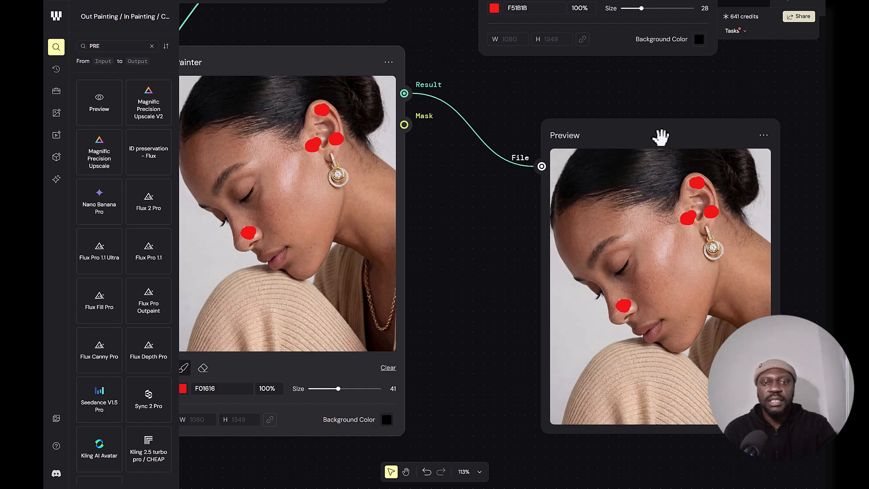
left_click_drag(661, 137, 635, 111)
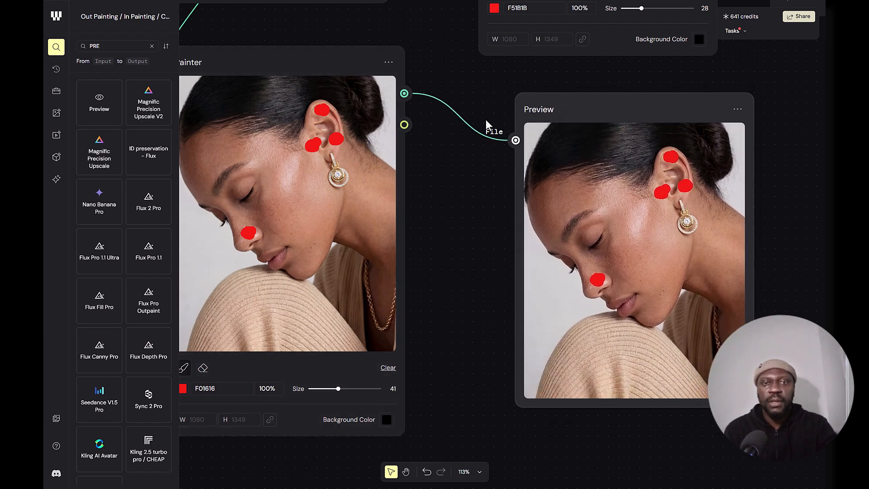
left_click_drag(404, 125, 516, 140)
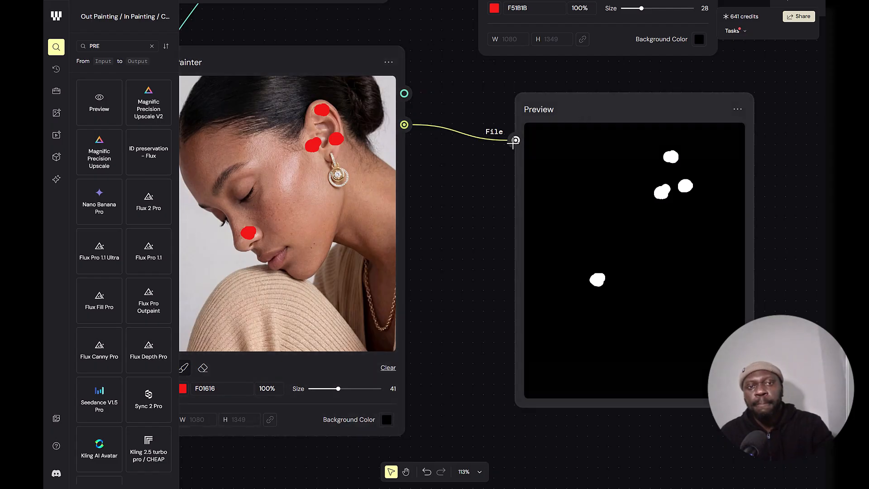
left_click_drag(504, 143, 481, 165)
Delete the duplicate Painter node with the size 41 brush
left_click(463, 188)
scroll(443, 211, "down", 5)
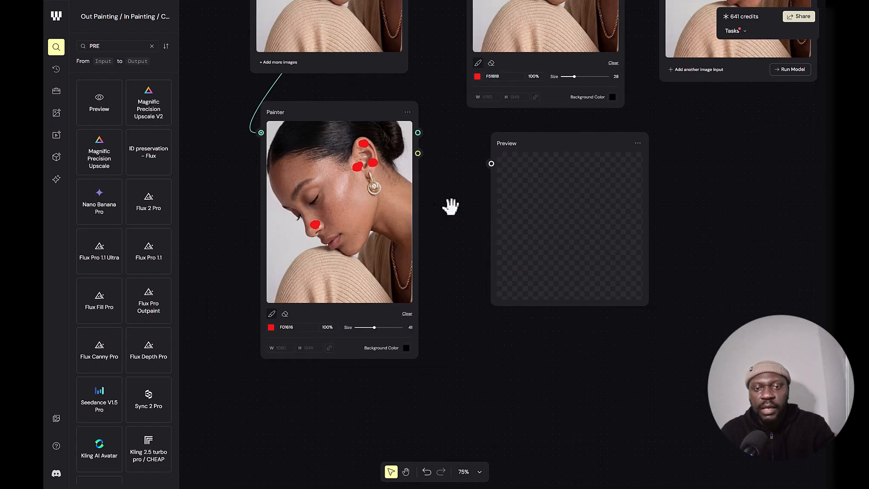
left_click_drag(450, 205, 484, 210)
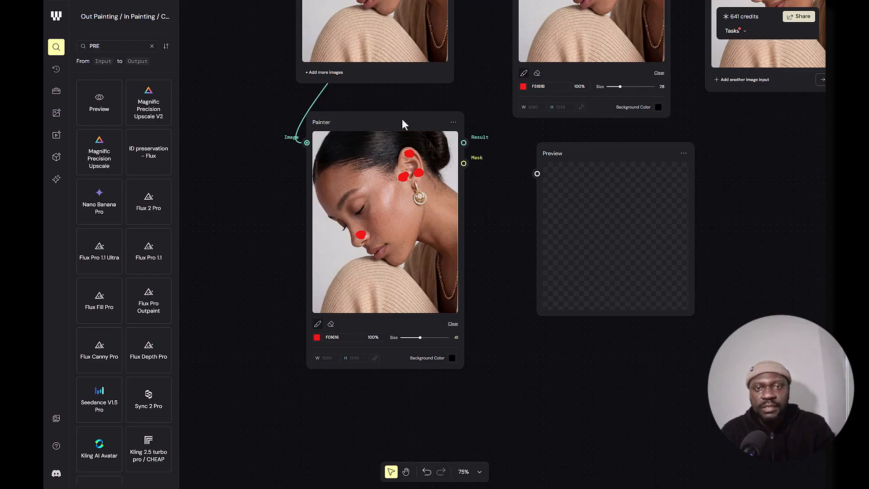
key("Delete")
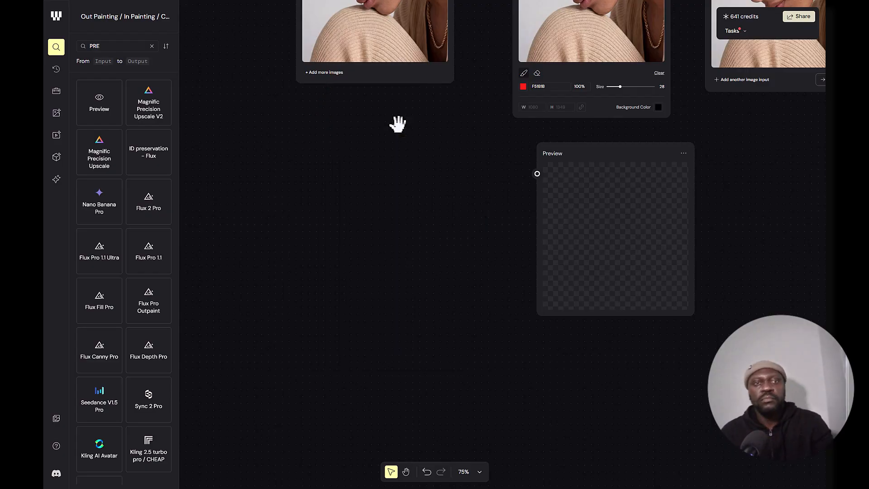
Try a red brush stroke along the jaw in the original Painter node and undo it
mouse_move(462, 169)
left_mouse_down()
mouse_move(345, 356)
mouse_move(427, 453)
mouse_move(462, 377)
left_mouse_up()
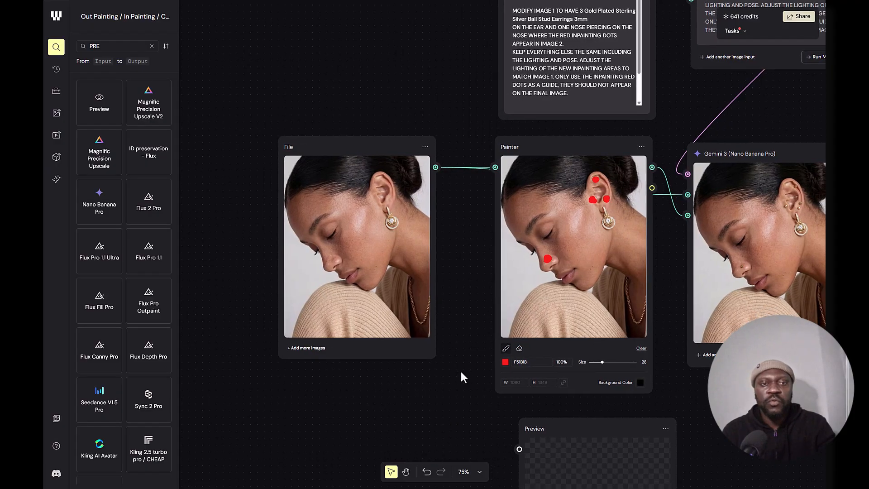
scroll(586, 307, "up", 5)
left_click_drag(618, 194, 637, 257)
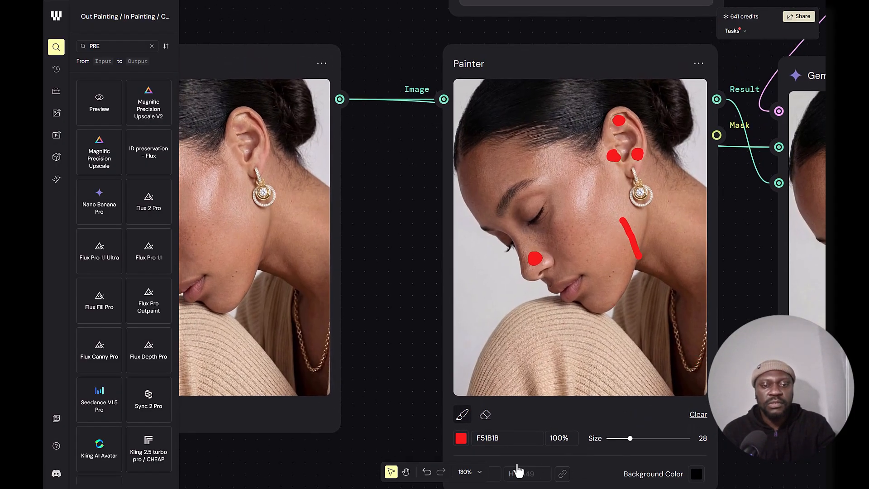
left_click(427, 472)
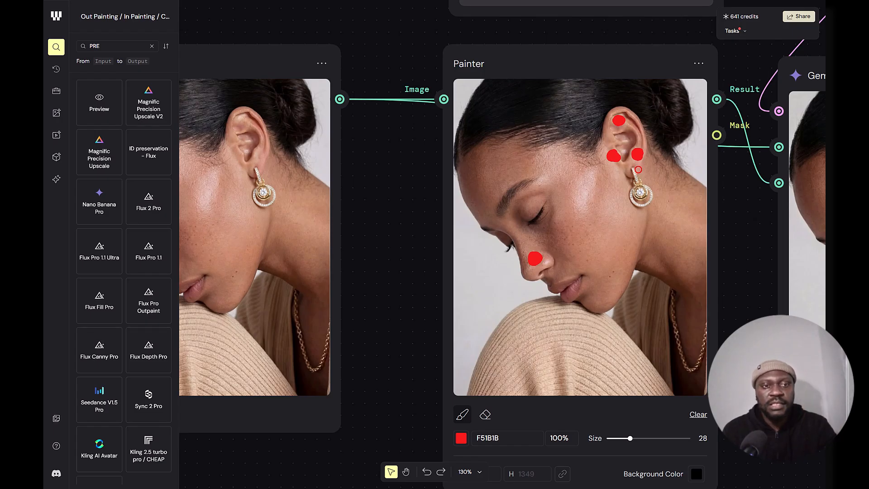
Examine the full inpainting instructions in the Prompt node that feeds the Any LLM node
scroll(767, 202, "up", 5)
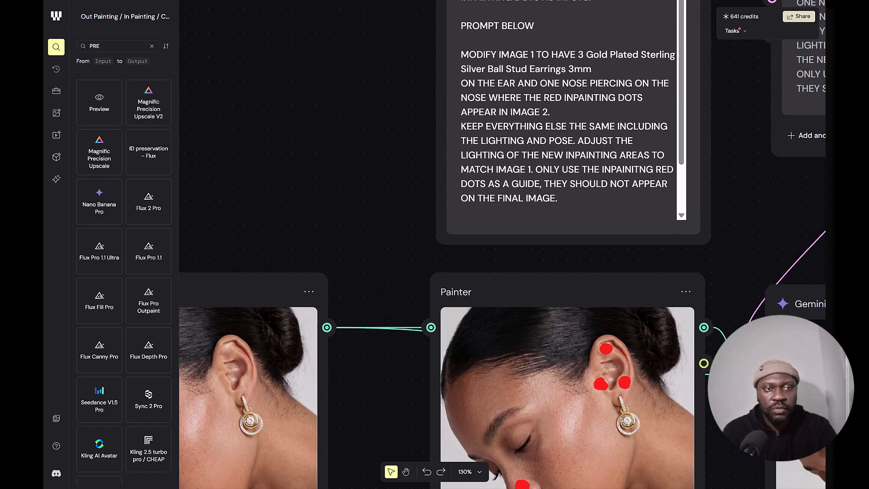
left_click_drag(769, 183, 710, 326)
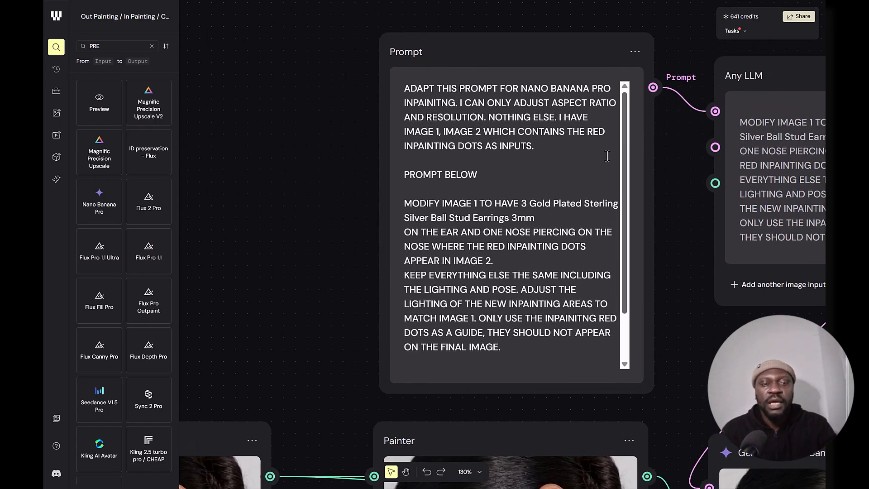
left_click(463, 194)
scroll(479, 172, "up", 3)
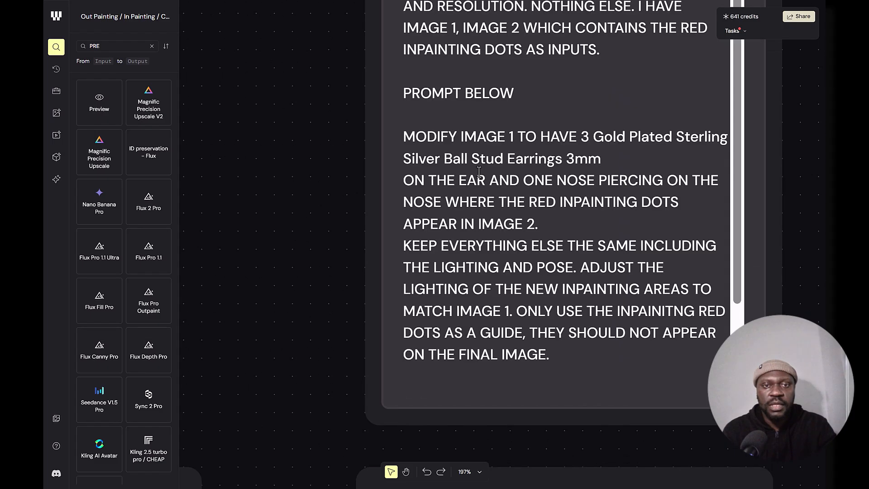
scroll(489, 180, "up", 1)
left_click_drag(732, 159, 740, 218)
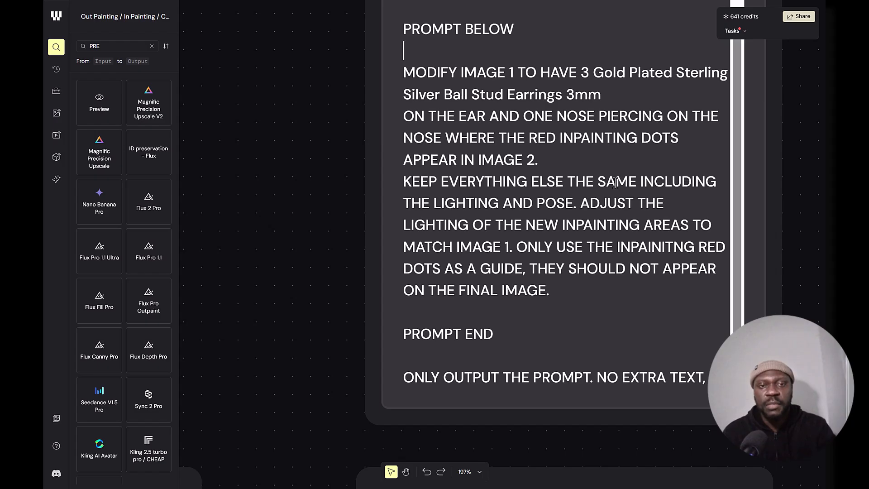
scroll(552, 224, "down", 3)
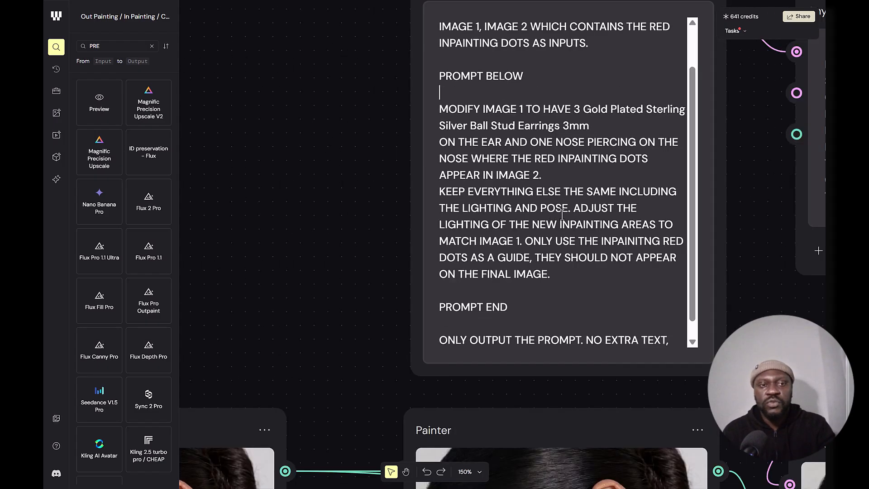
left_click_drag(733, 189, 592, 231)
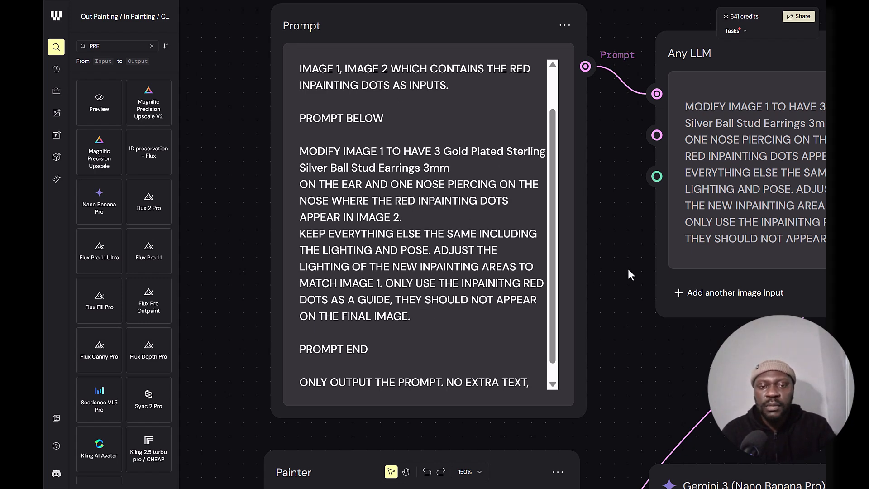
Examine the Any LLM node's model settings, its adapted prompt text and its link to the Nano Banana Pro node
left_click_drag(621, 271, 359, 316)
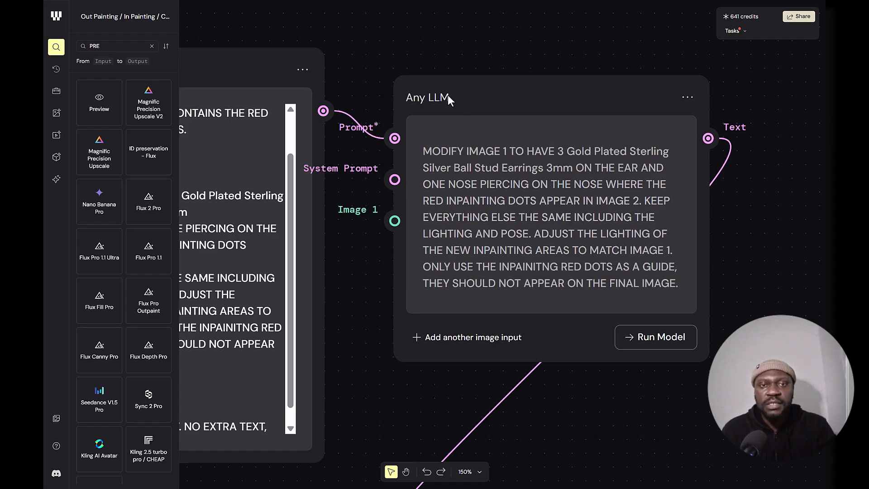
left_click(495, 91)
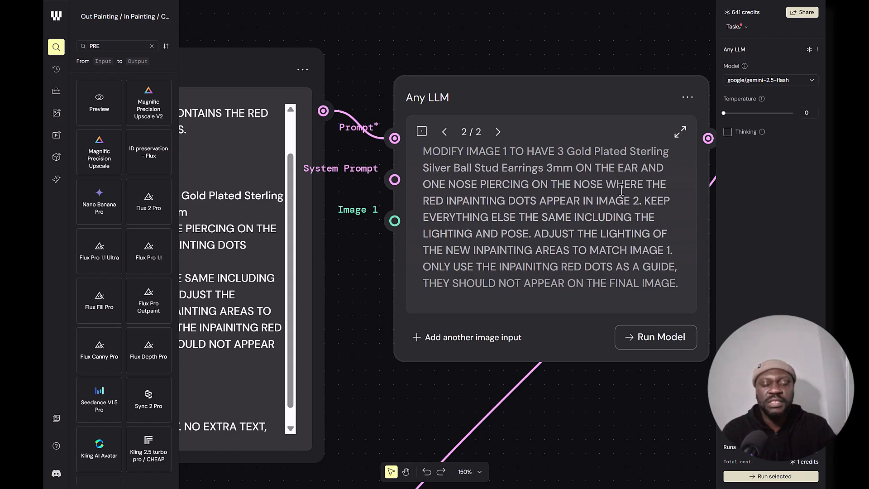
scroll(498, 340, "down", 6)
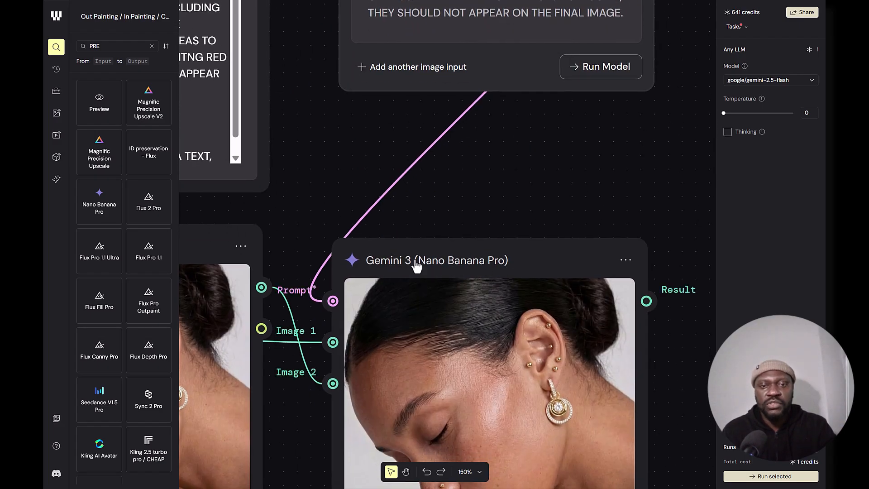
left_click_drag(577, 168, 563, 429)
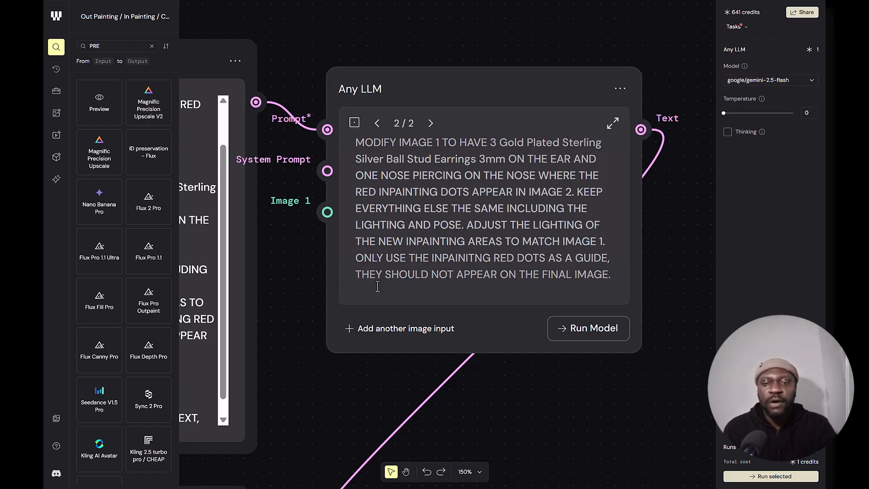
left_click_drag(302, 305, 327, 296)
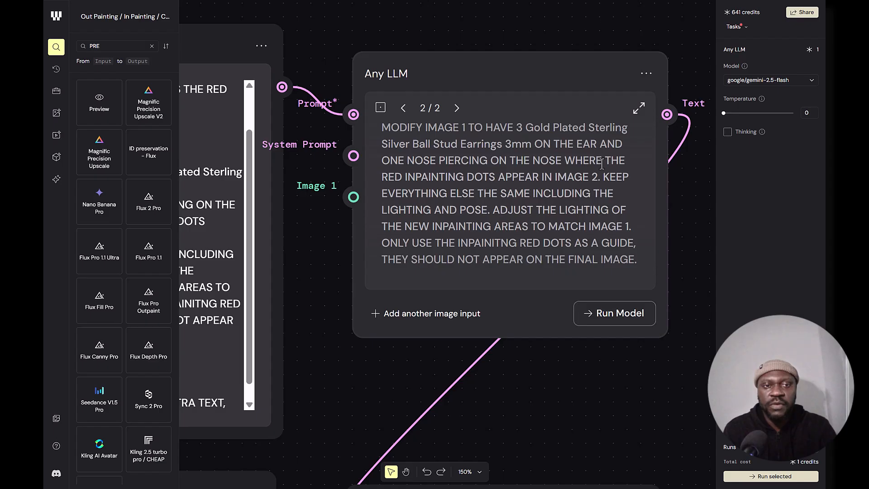
double_click(623, 177)
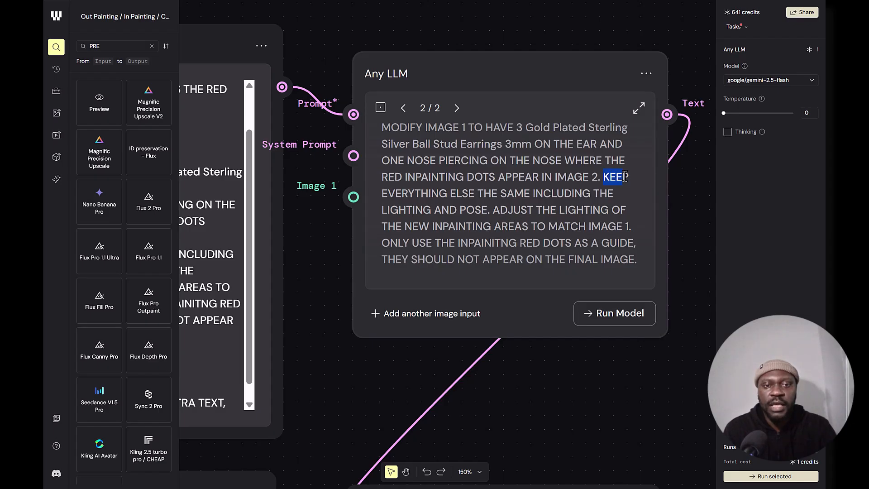
left_click(566, 384)
Examine the ear and nose piercings up close in the Gemini 3 (Nano Banana Pro) output image
scroll(566, 384, "down", 3)
left_click_drag(588, 395, 574, 131)
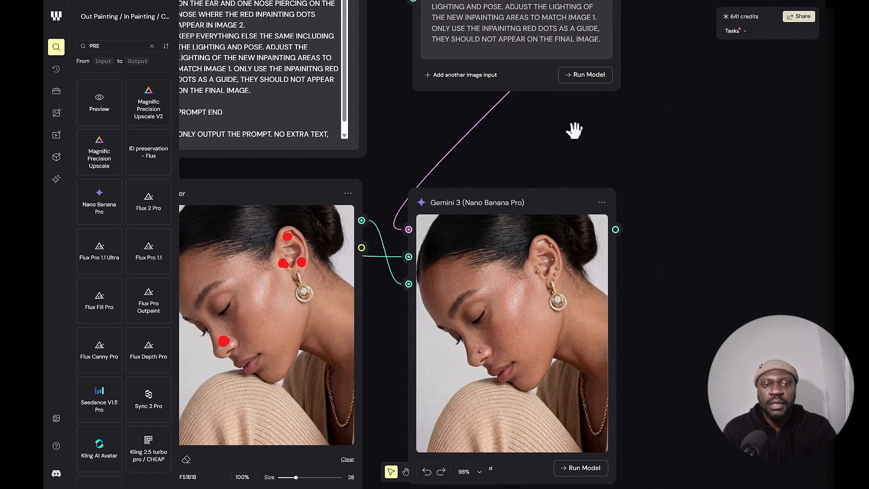
left_click_drag(677, 336, 664, 233)
scroll(536, 179, "up", 3)
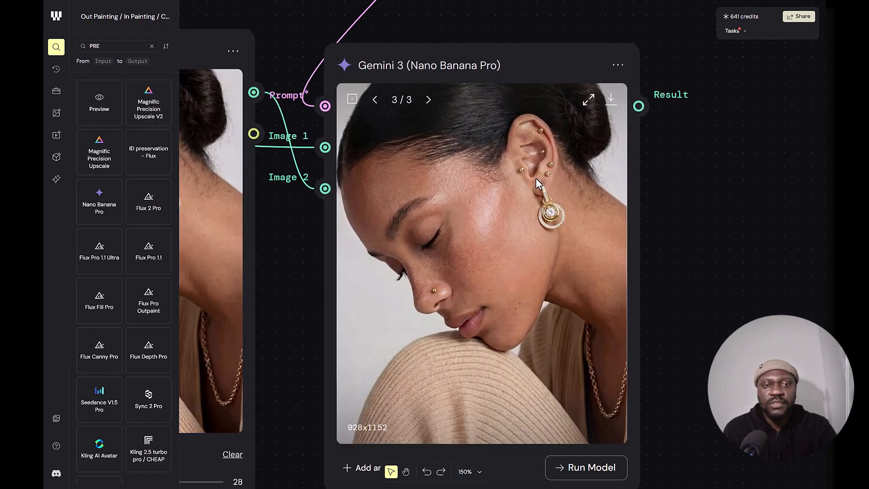
scroll(536, 179, "up", 1)
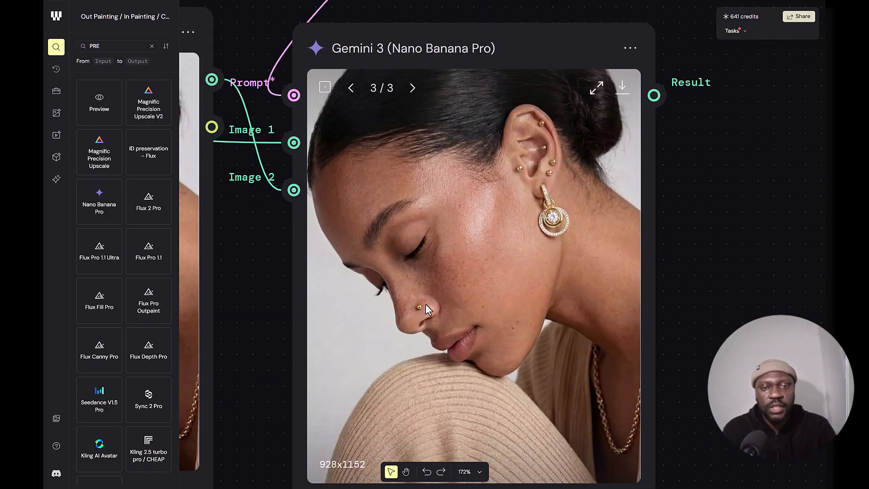
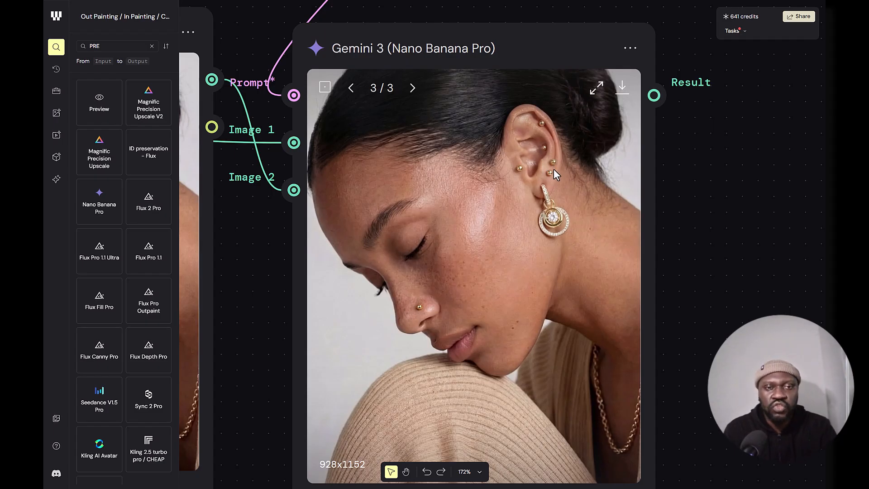
scroll(553, 169, "up", 5)
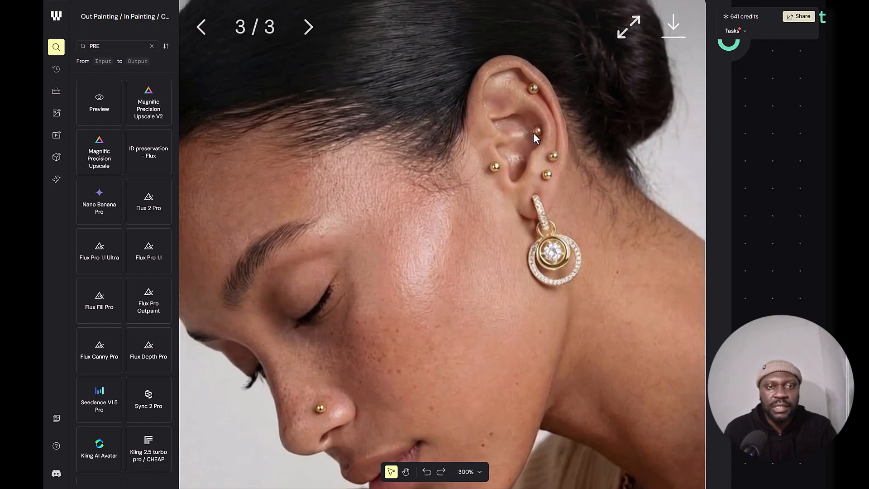
scroll(547, 151, "down", 3)
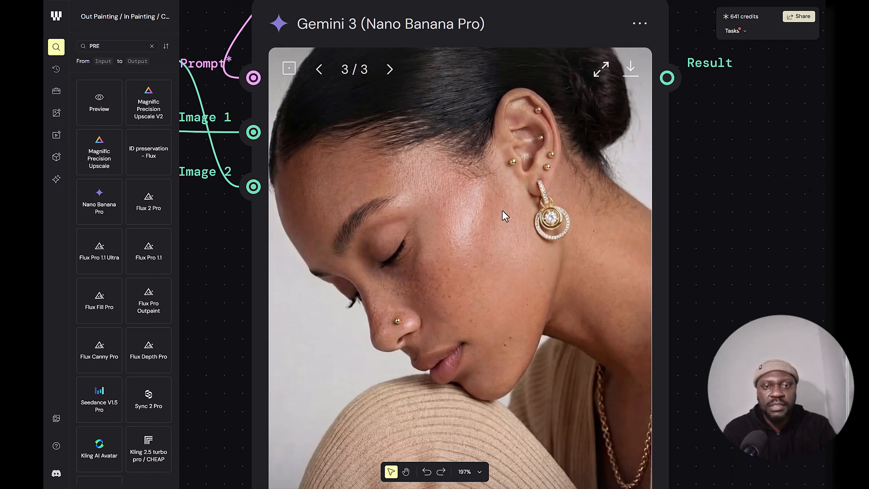
scroll(506, 215, "down", 4)
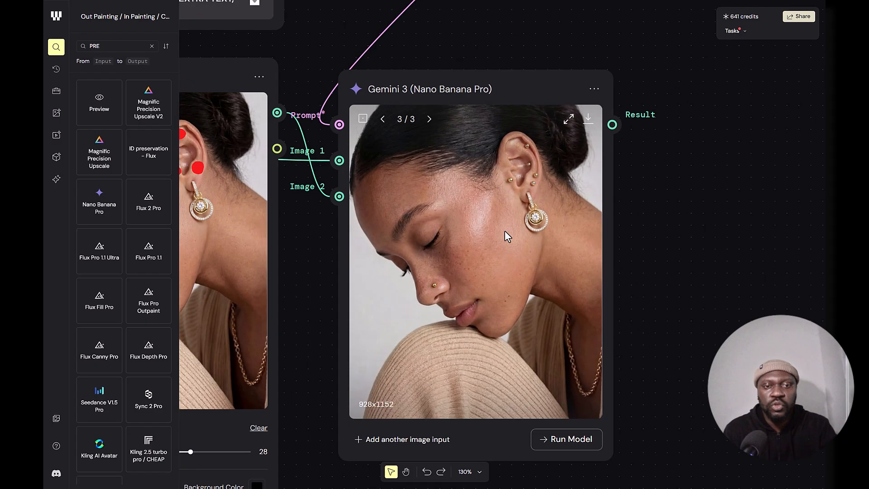
scroll(562, 163, "down", 4)
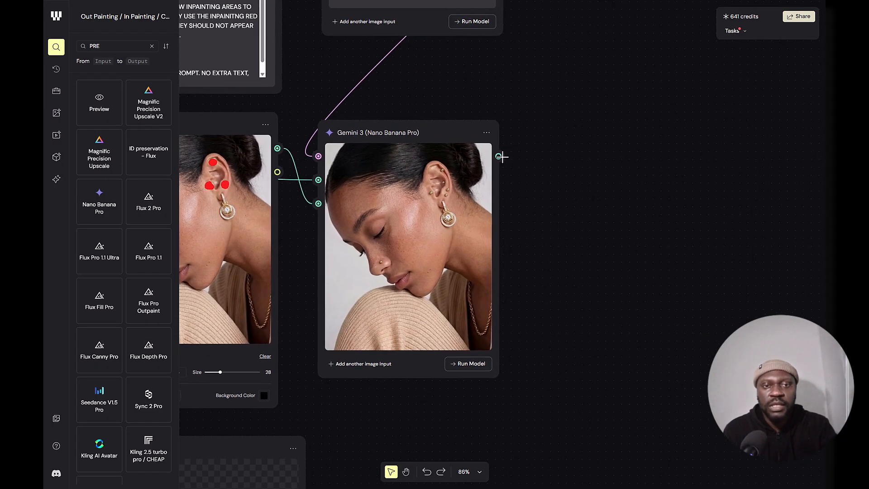
Add a Nano Banana node fed by the Nano Banana Pro result and place it level with the source node
left_click_drag(499, 156, 585, 159)
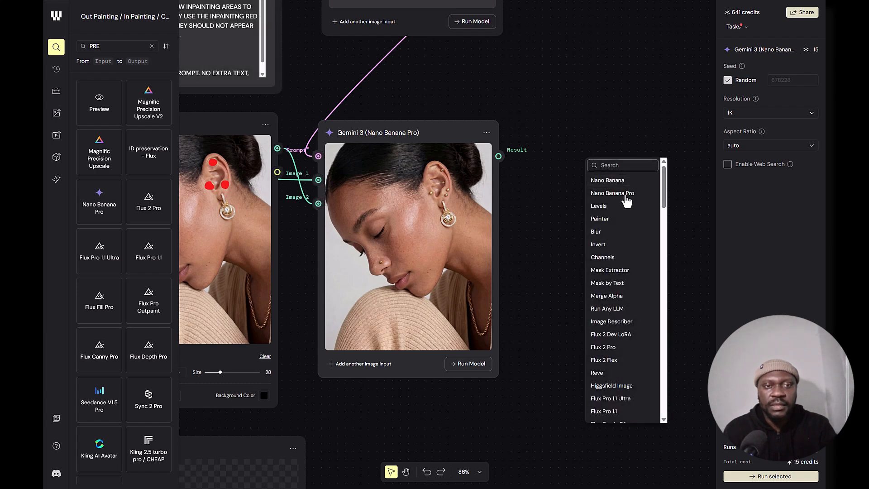
left_click(616, 180)
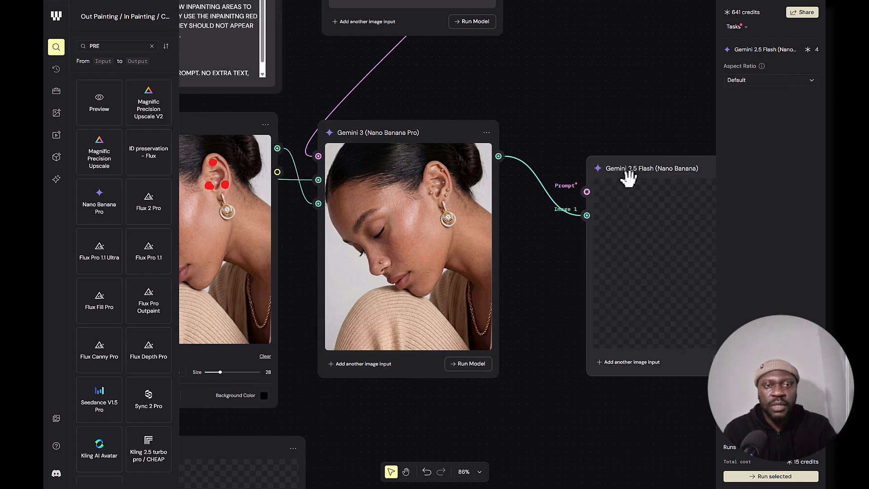
left_click_drag(613, 194, 596, 154)
Attach a Prompt node to the Nano Banana node's prompt input, place it above, and write "EXPAND THIS IMAGE 4X IN EVERY DIRECTION"
left_click_drag(508, 181, 521, 97)
left_click(557, 122)
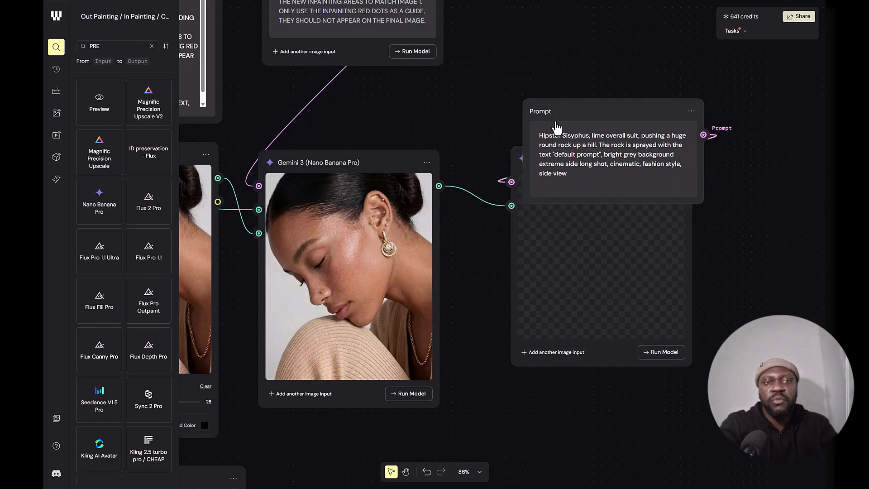
left_click_drag(585, 110, 572, 38)
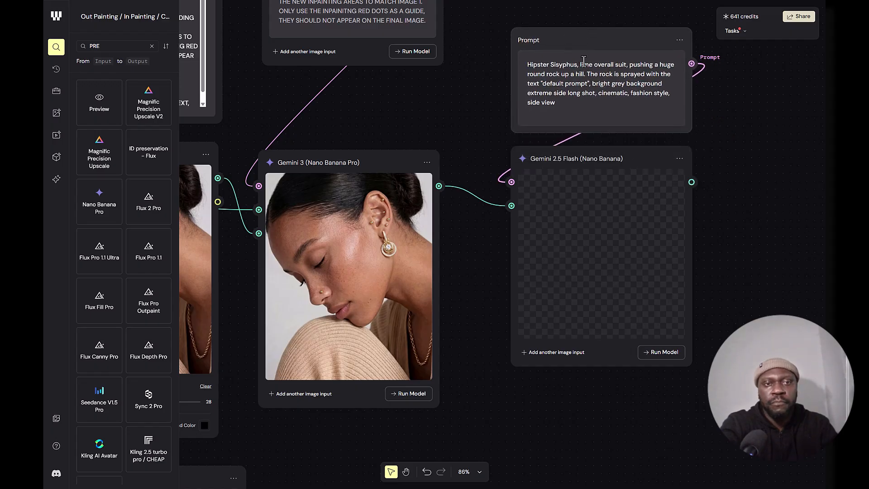
triple_click(586, 78)
type("E")
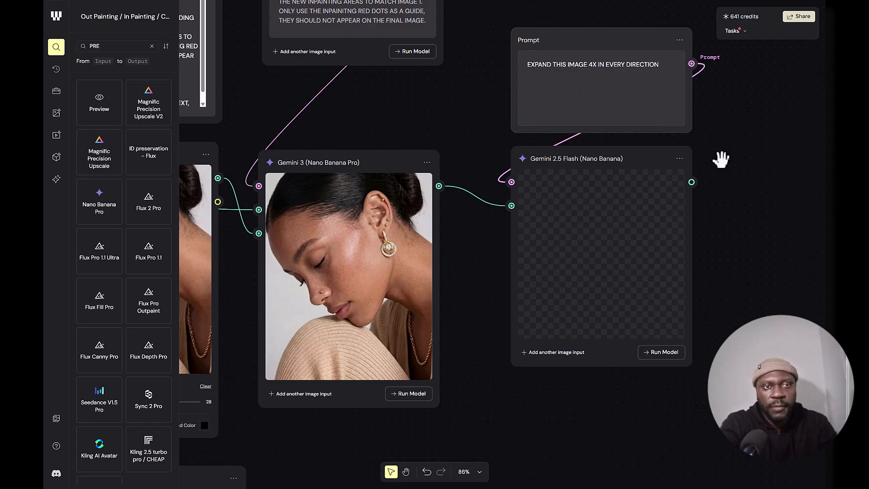
Run the Gemini 2.5 Flash (Nano Banana) node with the default aspect ratio to expand the portrait
left_click_drag(721, 159, 645, 163)
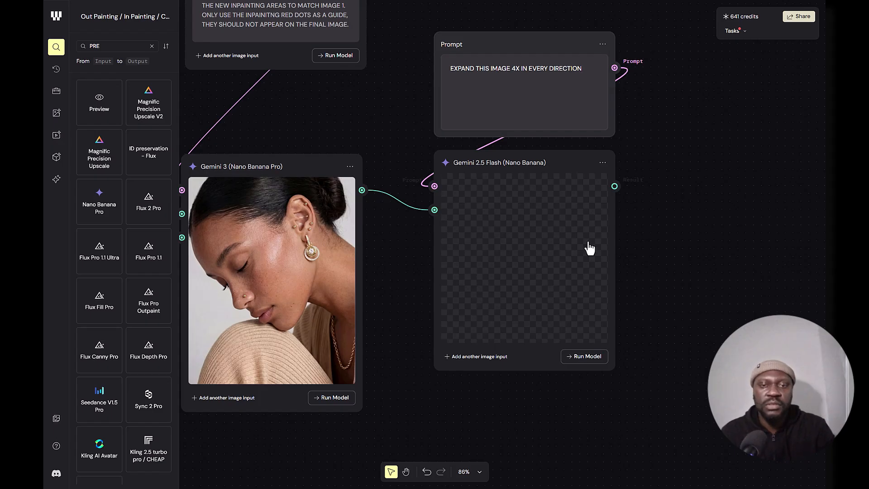
mouse_move(663, 261)
left_mouse_down()
mouse_move(672, 245)
mouse_move(670, 259)
left_mouse_up()
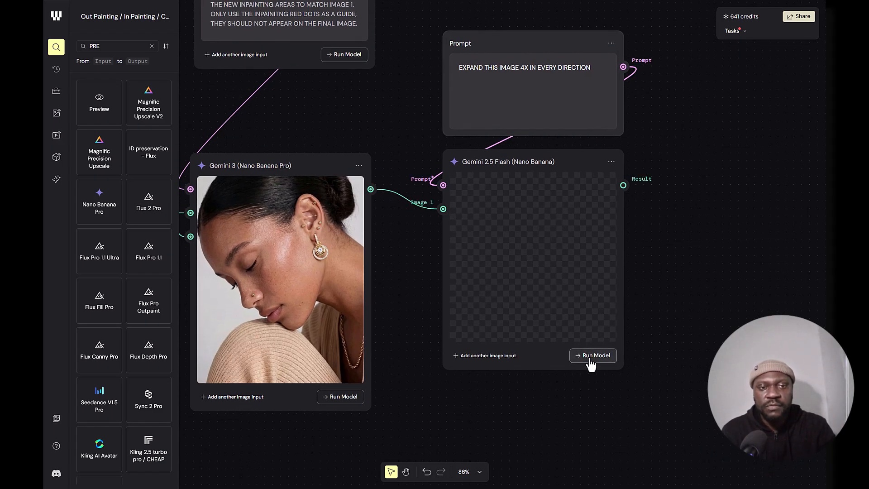
left_click(593, 155)
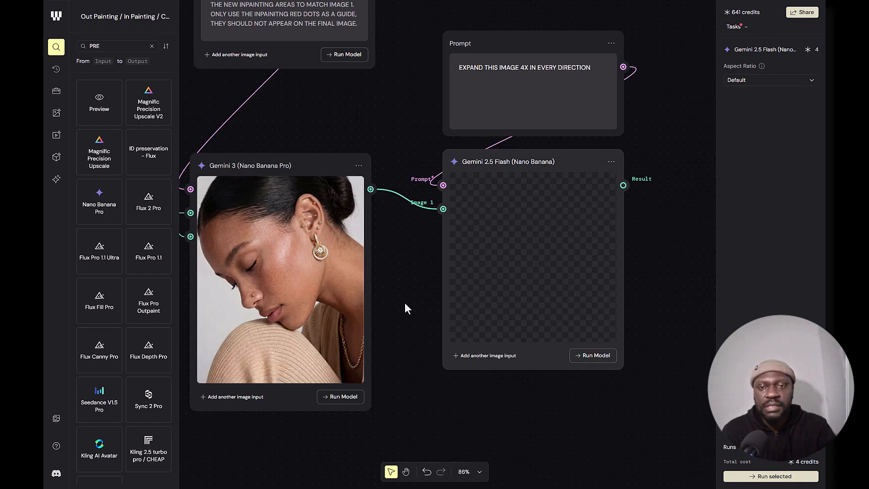
left_click(594, 356)
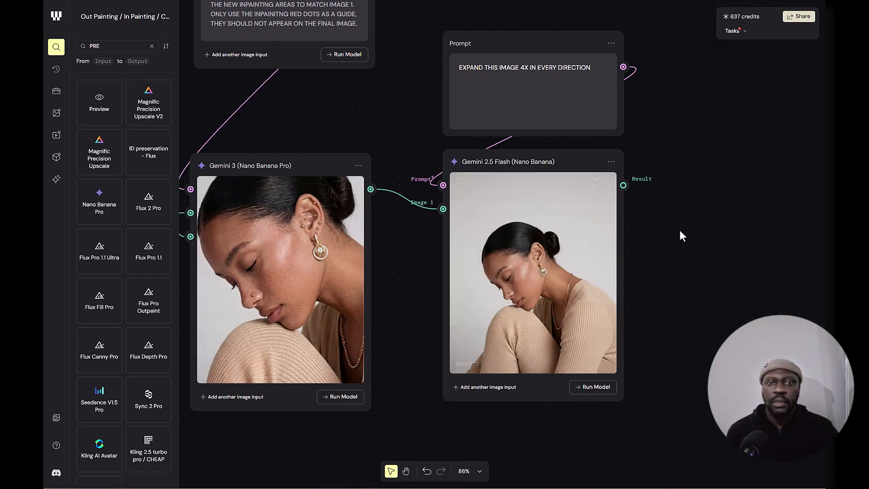
Check the expanded portrait, feed it into a new Painter node, and place that node beside the Nano Banana node
scroll(467, 256, "up", 5)
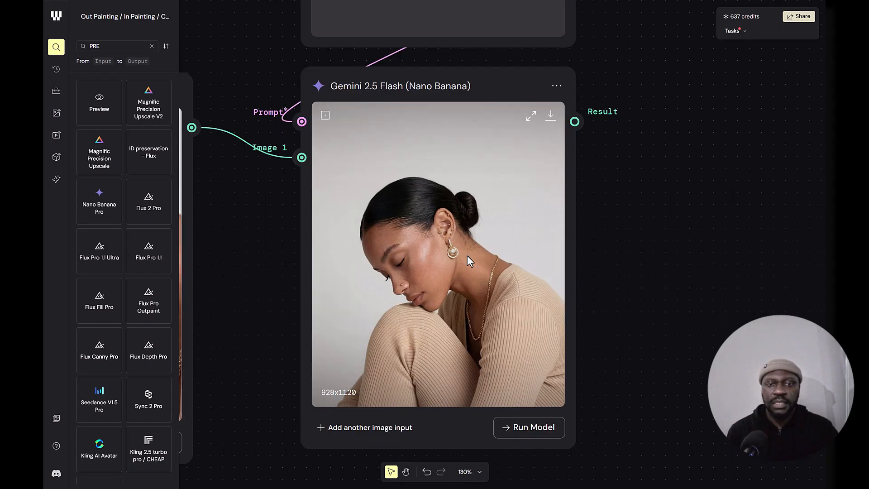
scroll(467, 255, "down", 2)
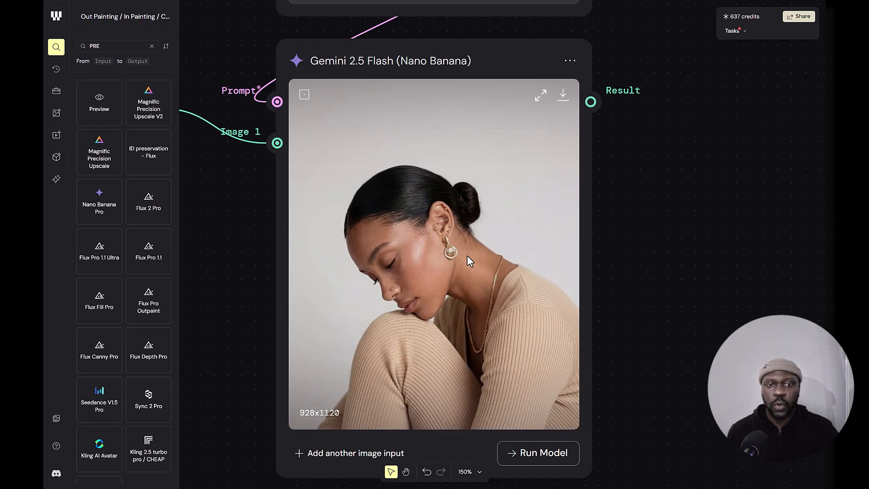
left_click_drag(650, 256, 564, 233)
left_click_drag(553, 143, 638, 116)
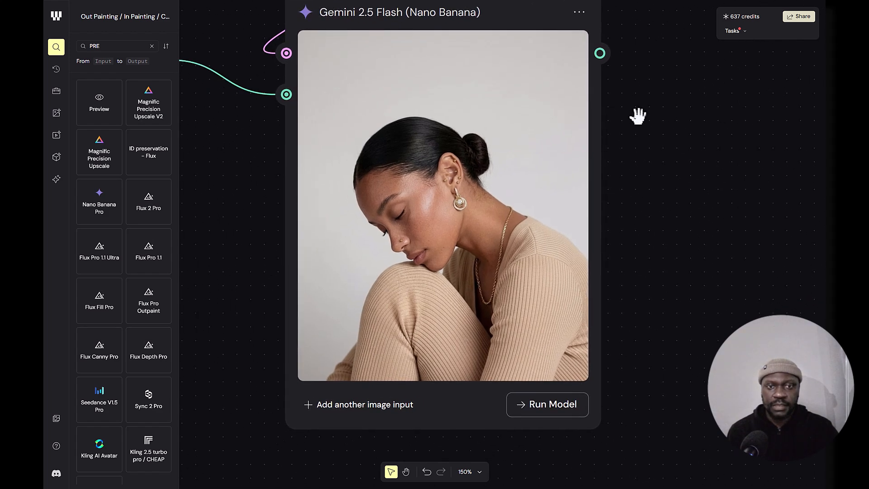
mouse_move(583, 243)
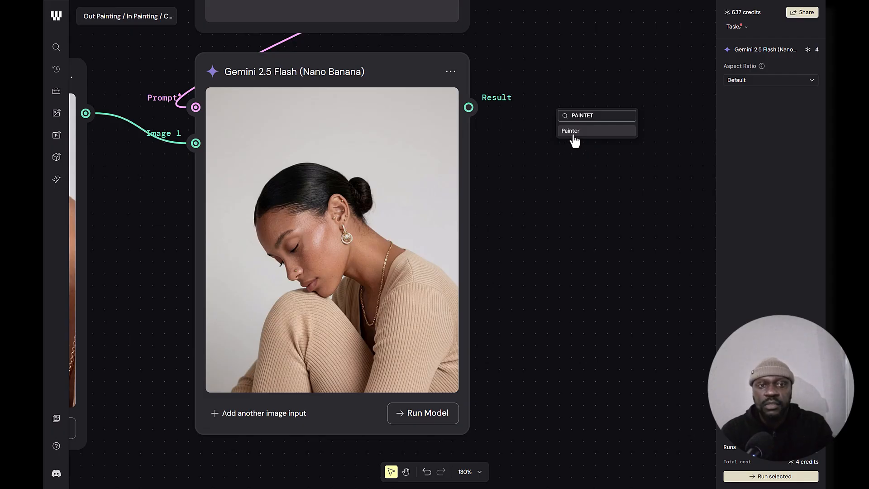
left_click(577, 132)
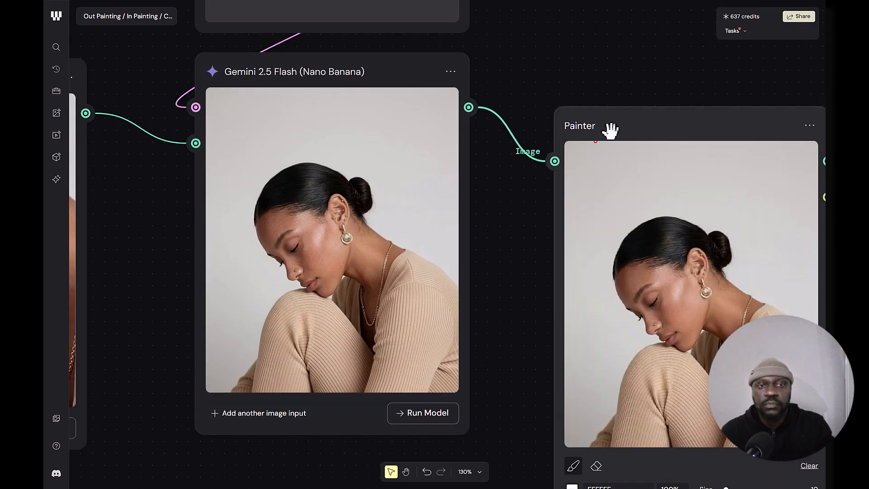
left_click_drag(590, 50, 602, 56)
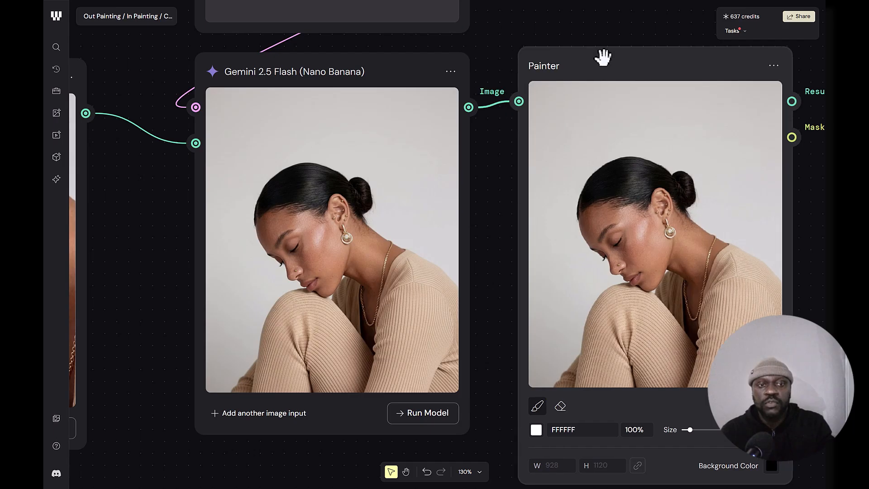
Set the new Painter node's brush to red F01D1D with size 38
scroll(492, 272, "down", 3)
scroll(446, 266, "right", 3)
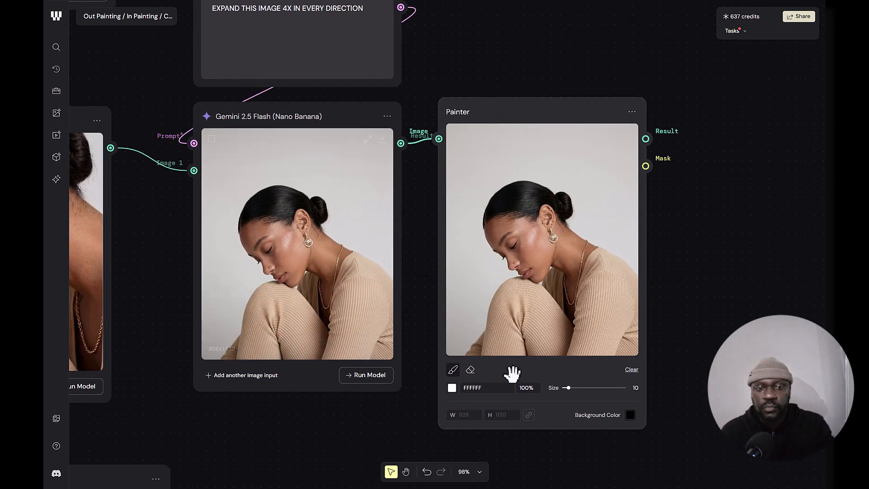
left_click(452, 387)
left_click(422, 320)
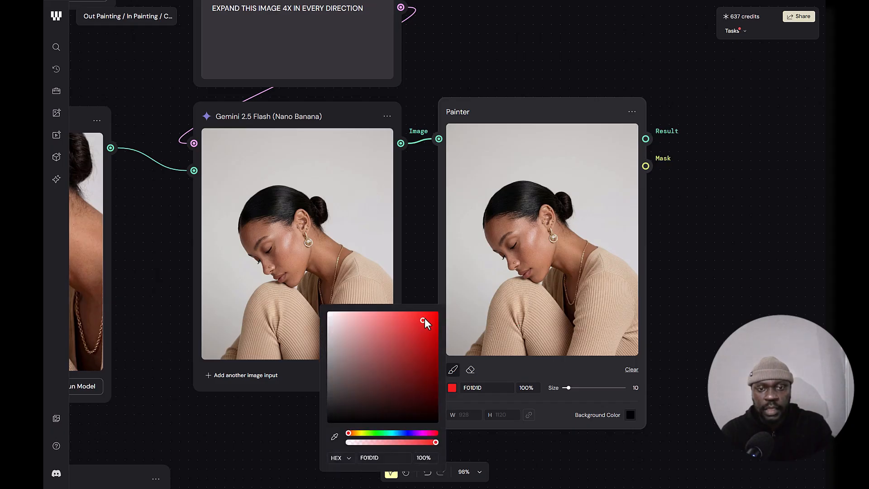
left_click(421, 291)
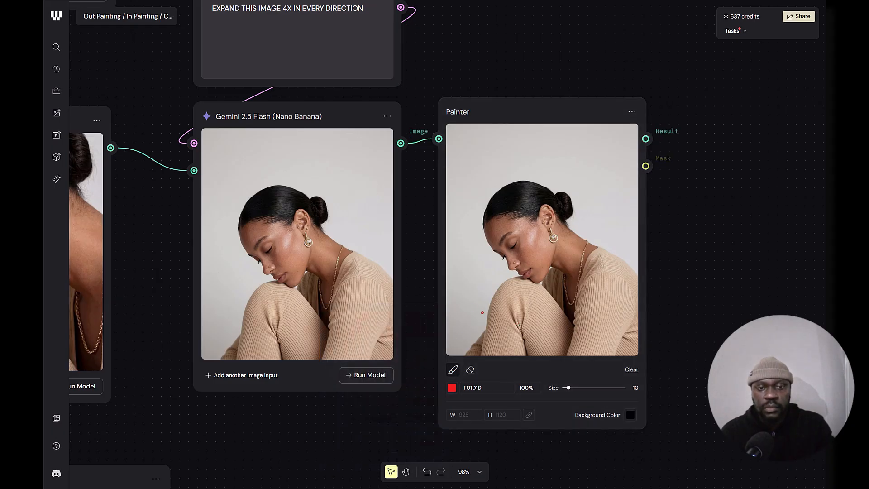
left_click_drag(568, 388, 587, 388)
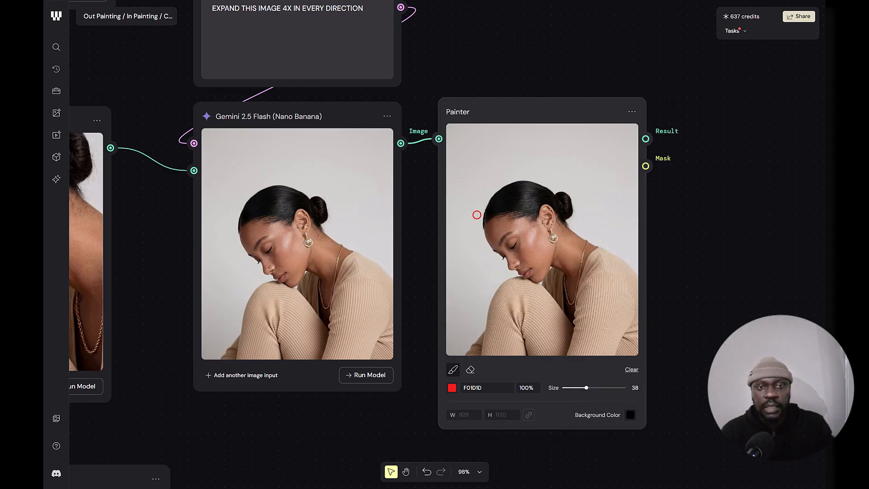
Paint a solid red hat shape with a wide brim on top of the woman's head in the Painter node
mouse_move(478, 226)
left_mouse_down()
mouse_move(456, 184)
mouse_move(464, 158)
mouse_move(491, 156)
mouse_move(521, 178)
mouse_move(576, 151)
mouse_move(520, 182)
left_mouse_up()
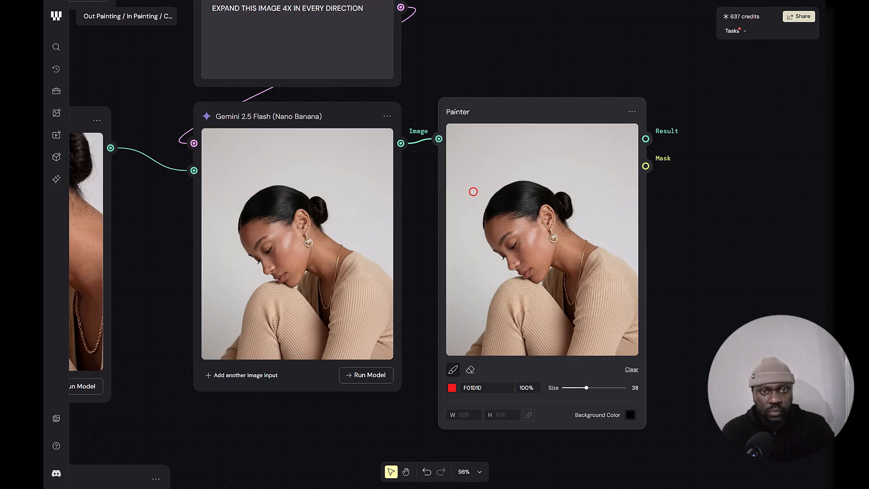
mouse_move(471, 194)
left_mouse_down()
mouse_move(587, 196)
mouse_move(550, 186)
mouse_move(529, 155)
mouse_move(509, 157)
mouse_move(503, 182)
mouse_move(464, 193)
mouse_move(486, 192)
mouse_move(517, 153)
mouse_move(530, 153)
mouse_move(543, 171)
mouse_move(511, 164)
mouse_move(490, 186)
mouse_move(540, 173)
mouse_move(516, 178)
mouse_move(543, 165)
mouse_move(531, 159)
mouse_move(495, 181)
mouse_move(536, 190)
left_mouse_up()
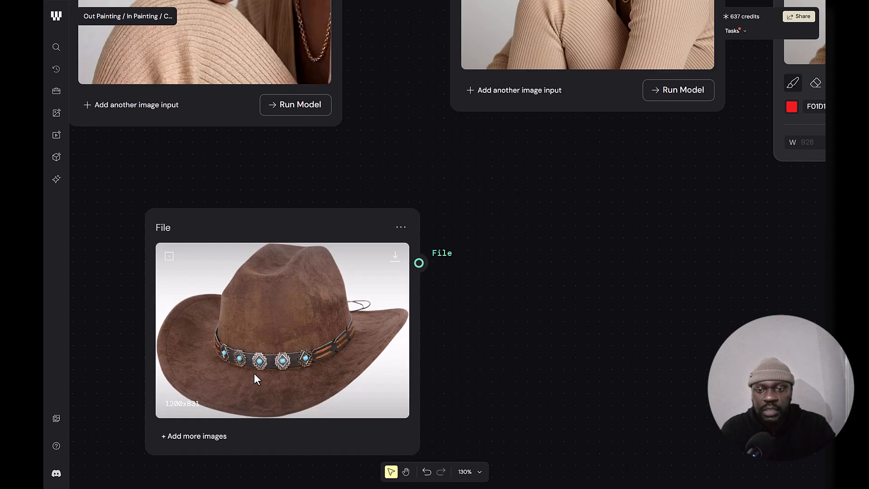
scroll(253, 373, "down", 5)
scroll(475, 340, "up", 3)
scroll(474, 340, "left", 3)
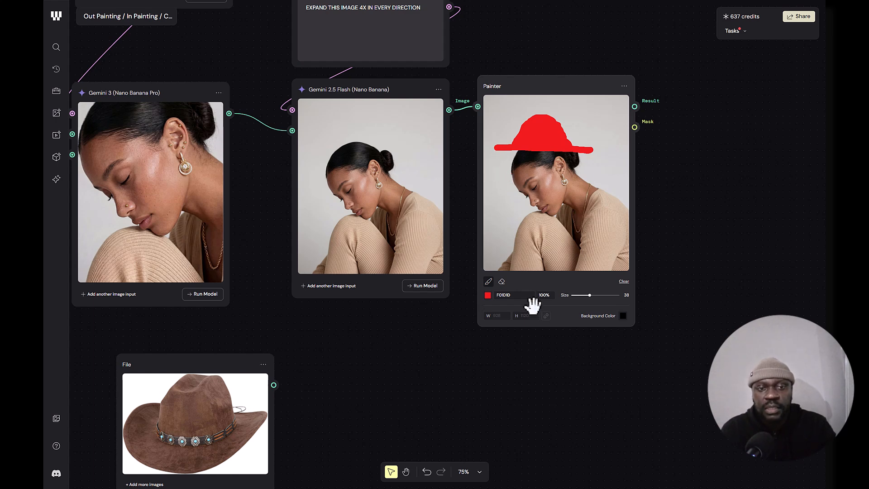
Add a second Nano Banana node and place it beside the Painter node with the red hat drawing
left_click_drag(692, 214, 553, 271)
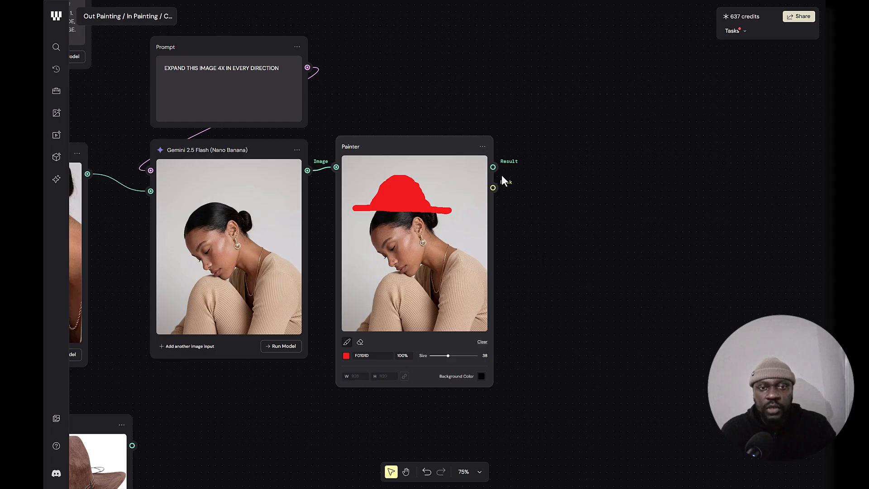
right_click(548, 174)
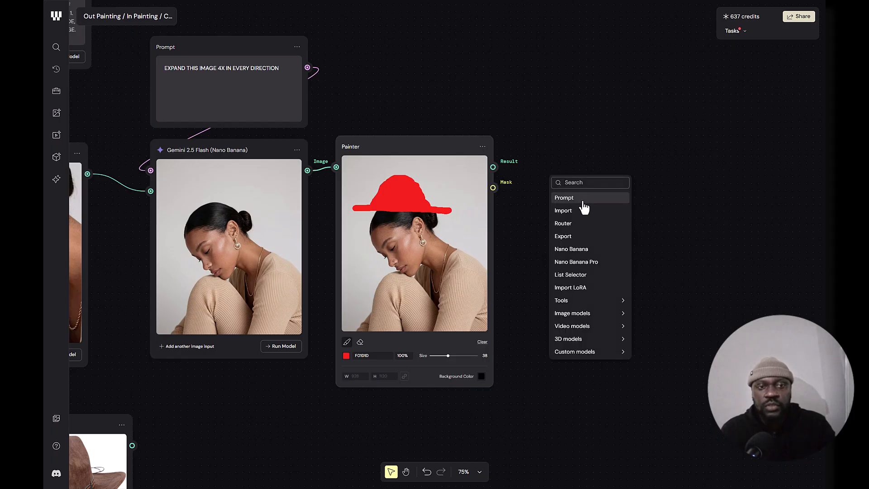
left_click(605, 252)
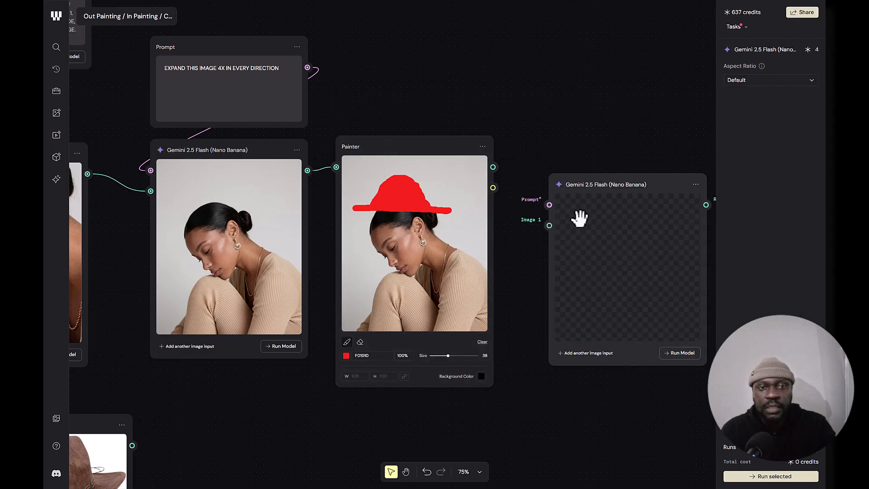
left_click_drag(631, 186, 620, 141)
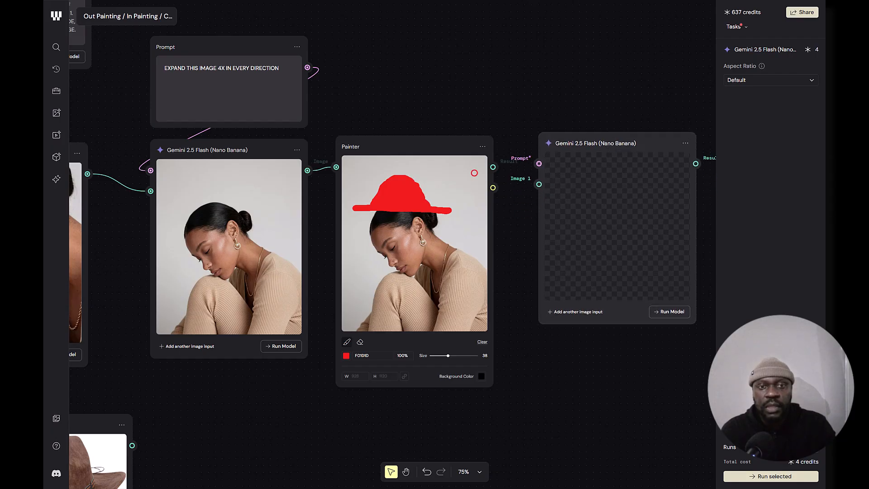
Connect the expanded portrait to the new Nano Banana node's Image 1 and the Painter result to an added Image 2 input
left_click_drag(309, 171, 531, 186)
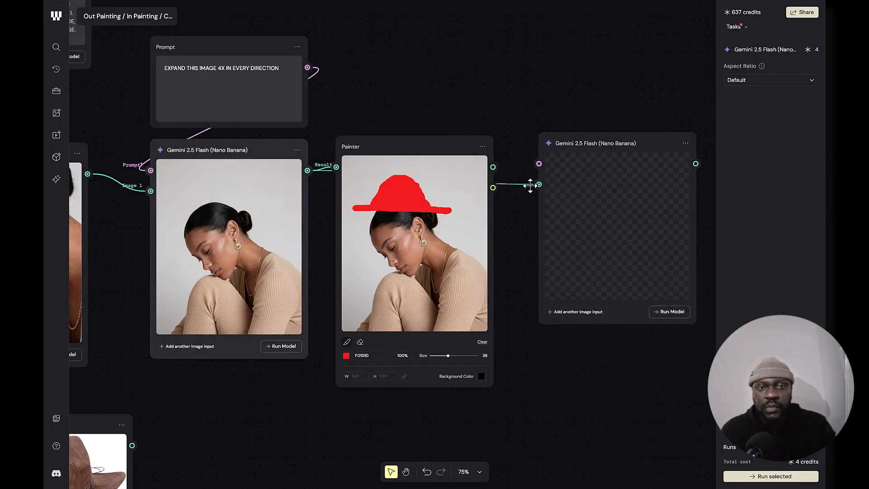
left_click(574, 314)
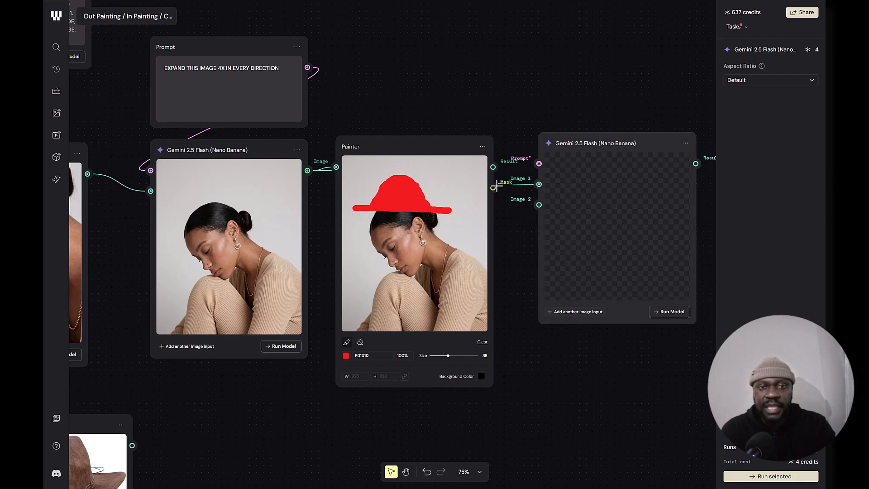
left_click_drag(493, 167, 537, 204)
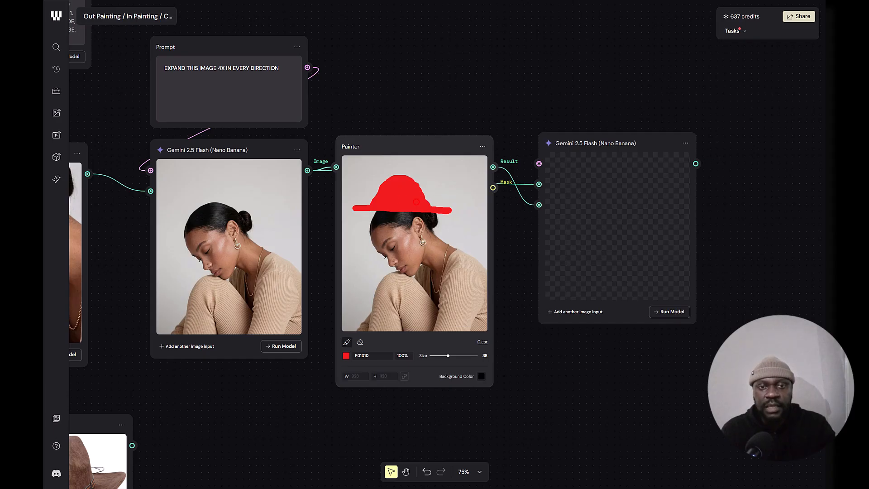
Add a connected prompt: put image 3's cowboy hat on the woman following image 2's red drawing, omit the drawing, and keep image 1's skintone, pose and lighting
left_click_drag(538, 163, 536, 116)
left_click(583, 139)
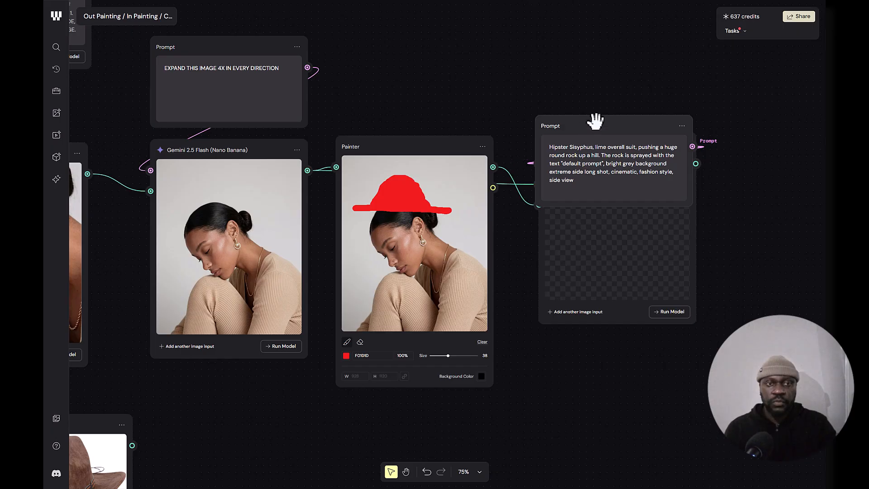
left_click_drag(596, 122, 596, 44)
left_click_drag(596, 44, 597, 37)
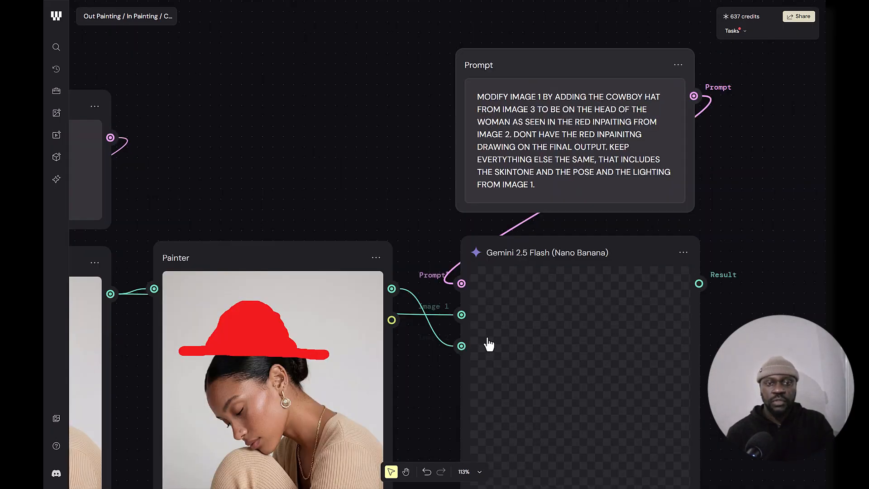
Add a third image input to the new Nano Banana node and connect the cowboy hat File node to it, moving the file below the Painter
left_click_drag(443, 395, 465, 161)
left_click(548, 282)
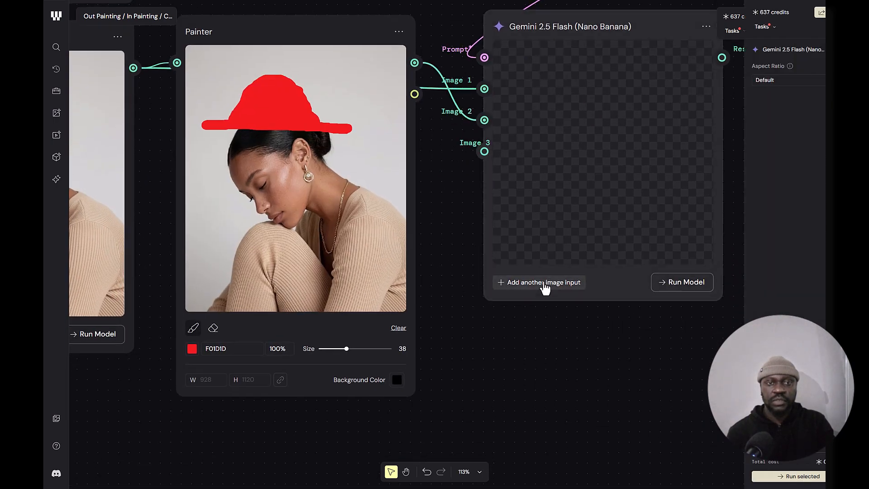
scroll(495, 286, "down", 3)
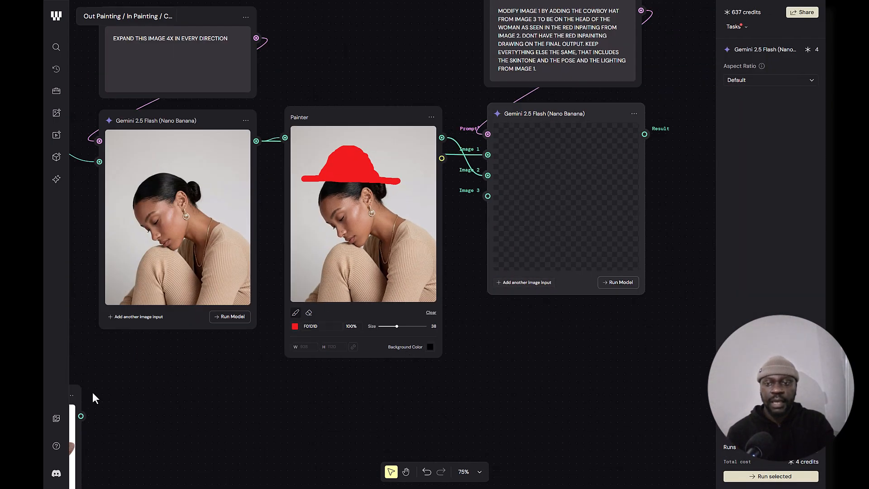
left_click_drag(74, 400, 110, 392)
mouse_move(368, 386)
left_mouse_down()
mouse_move(441, 389)
mouse_move(488, 196)
left_mouse_up()
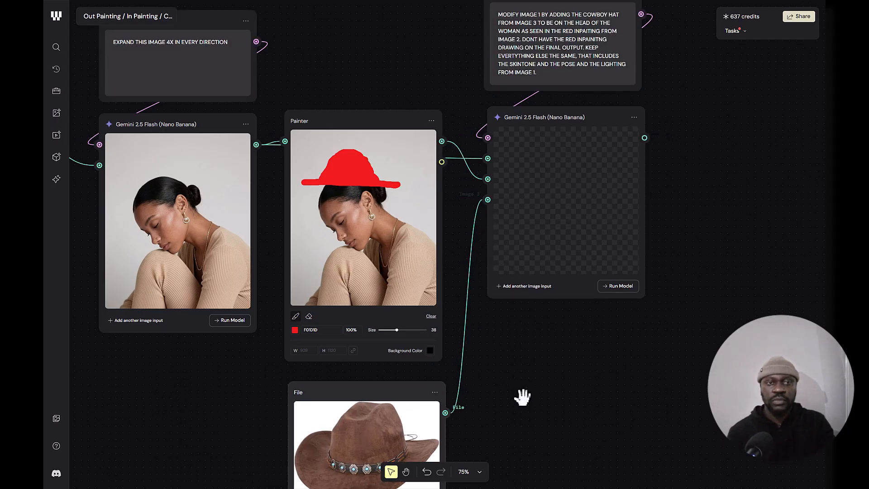
Append "ADJUST THE LIGHTING ON THE COWBOYHAT TO MATCH IMAGE 1" to the cowboy hat prompt
scroll(520, 398, "up", 3)
scroll(489, 173, "up", 5)
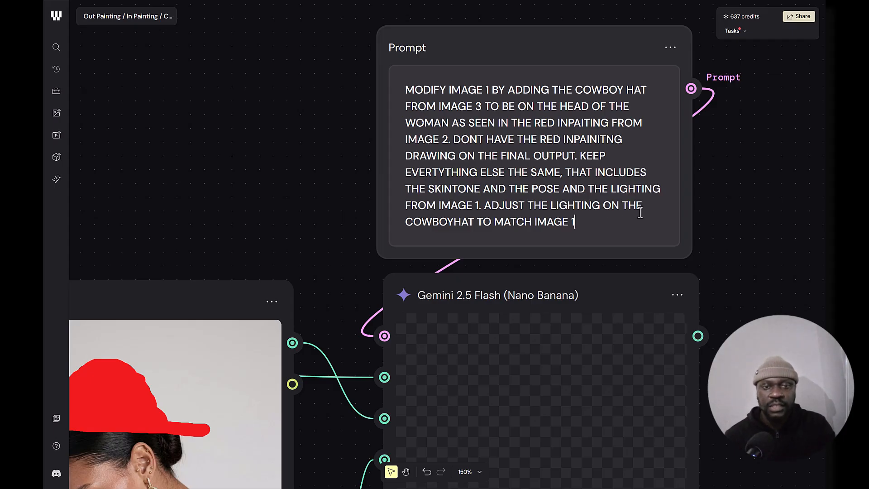
Reword the prompt's ending to "COWBOY HAT TO MATCH THE LIGHTING IN IMAGE 1" and move the Prompt node clear of the Nano Banana node
left_click(454, 222)
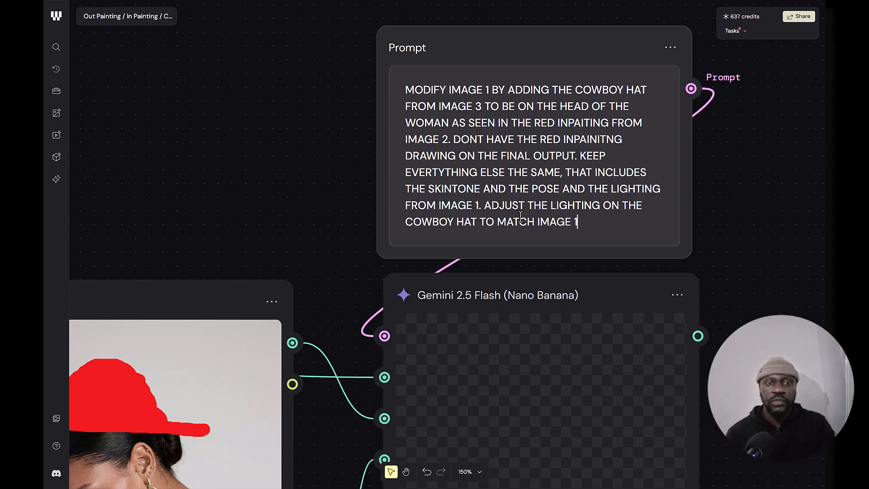
left_click(536, 222)
type("THE LIGHTING ")
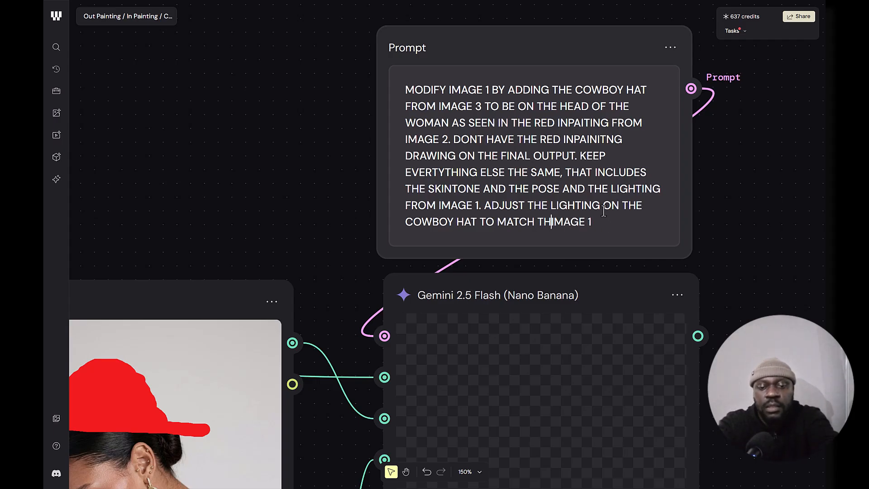
type("IN")
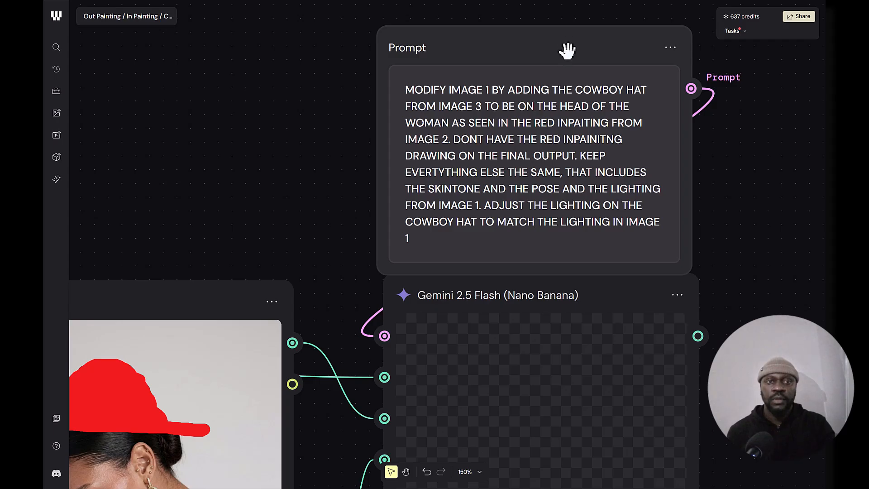
left_click_drag(566, 49, 574, 29)
Run the Nano Banana node that combines the portrait, the red Painter drawing and the cowboy hat
scroll(403, 175, "down", 4)
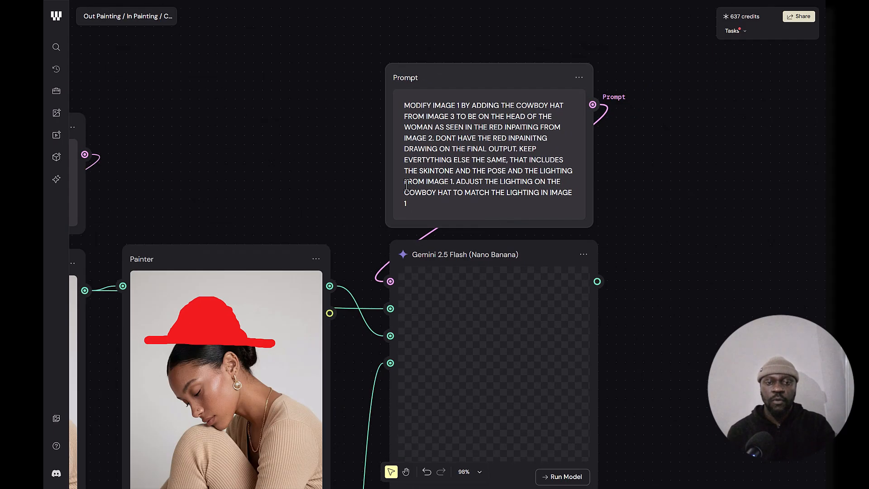
left_click_drag(631, 256, 645, 157)
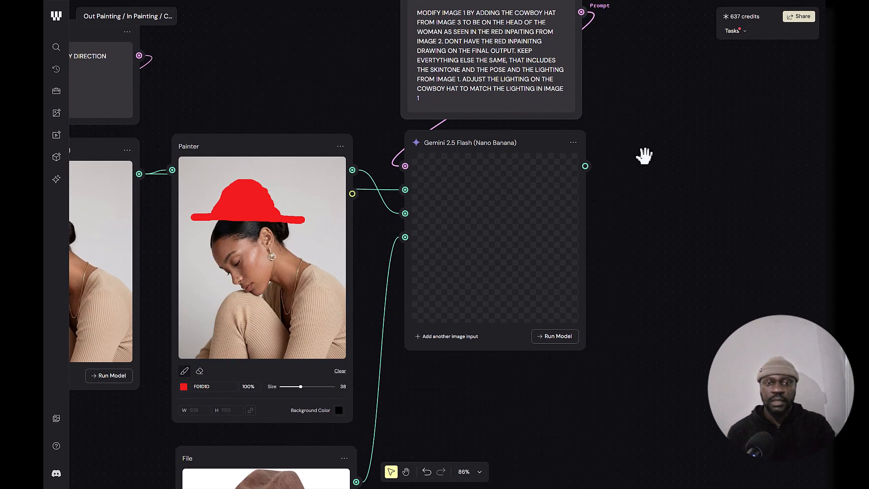
left_click(545, 157)
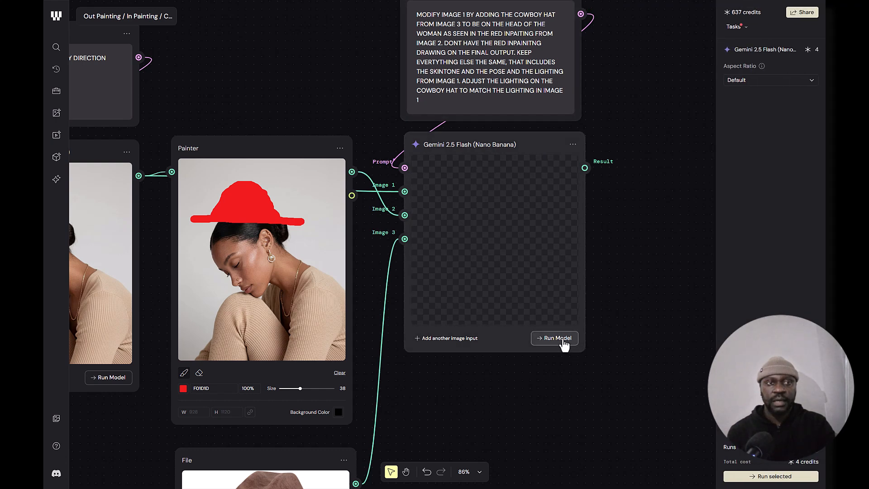
left_click(563, 342)
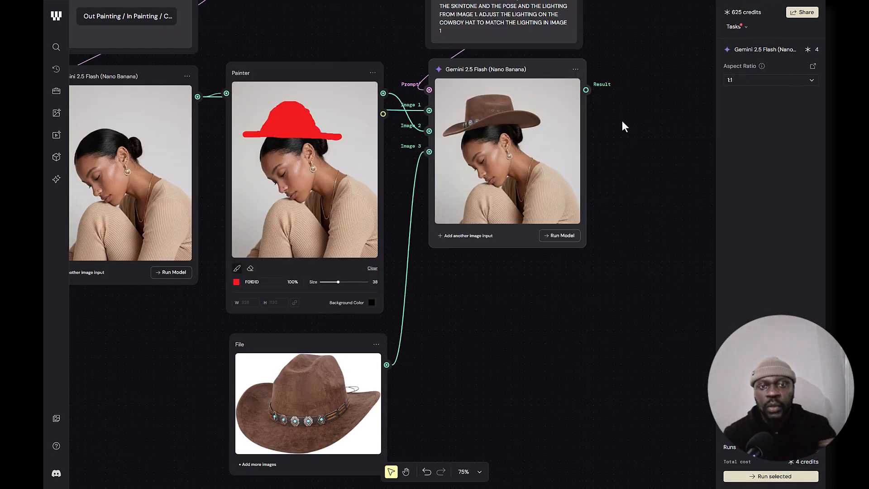
Examine the generated cowboy hat portrait, comparing the hat's placement and details with the red drawing and the hat file
scroll(501, 169, "up", 5)
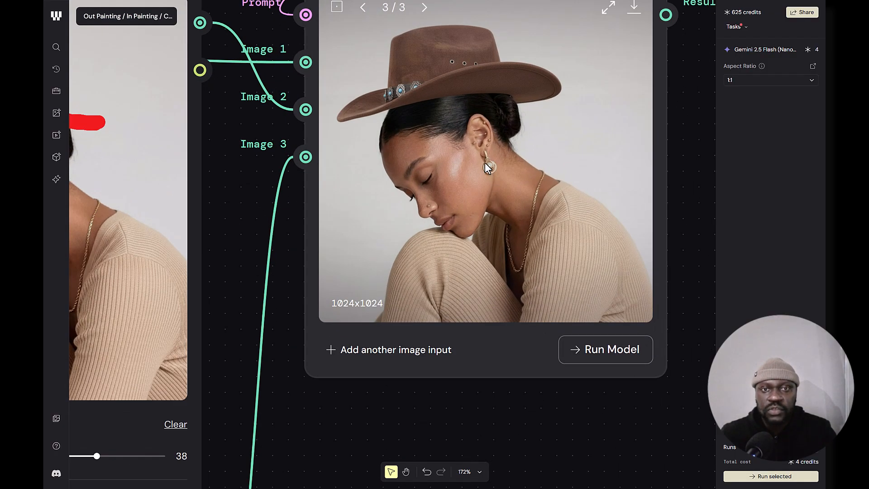
scroll(485, 162, "down", 3)
scroll(485, 166, "down", 1)
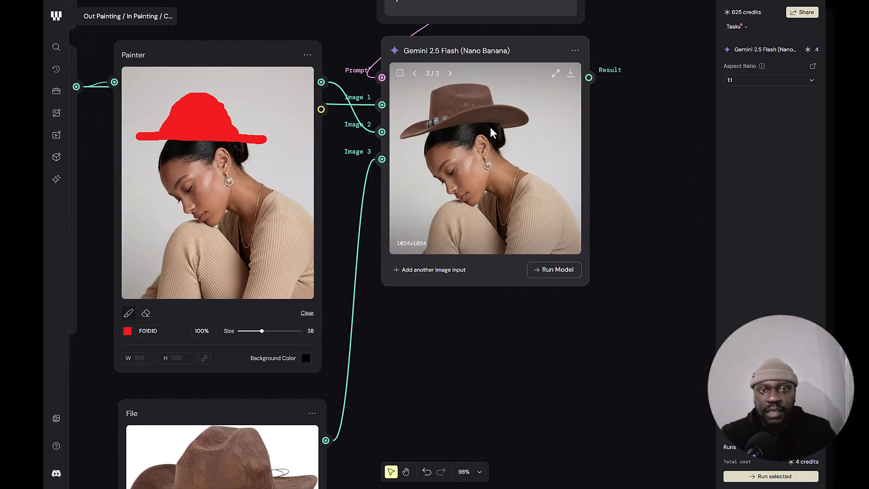
scroll(505, 143, "down", 2)
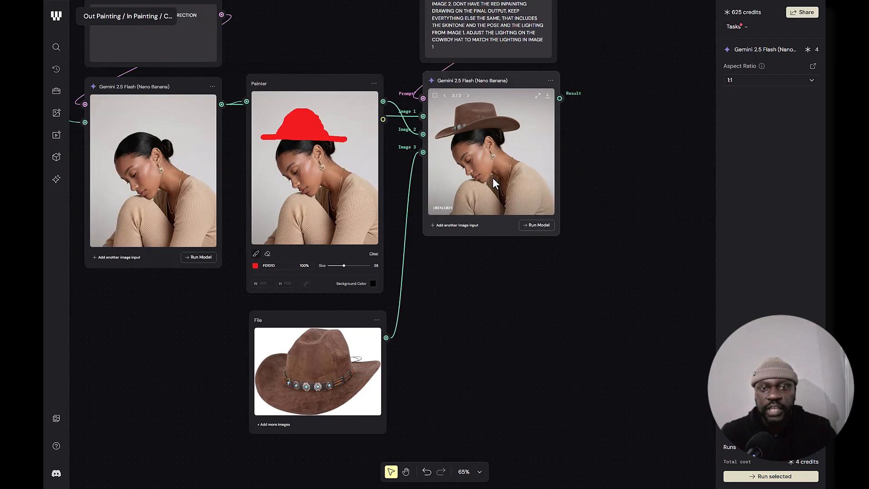
scroll(322, 382, "up", 3)
scroll(357, 349, "down", 3)
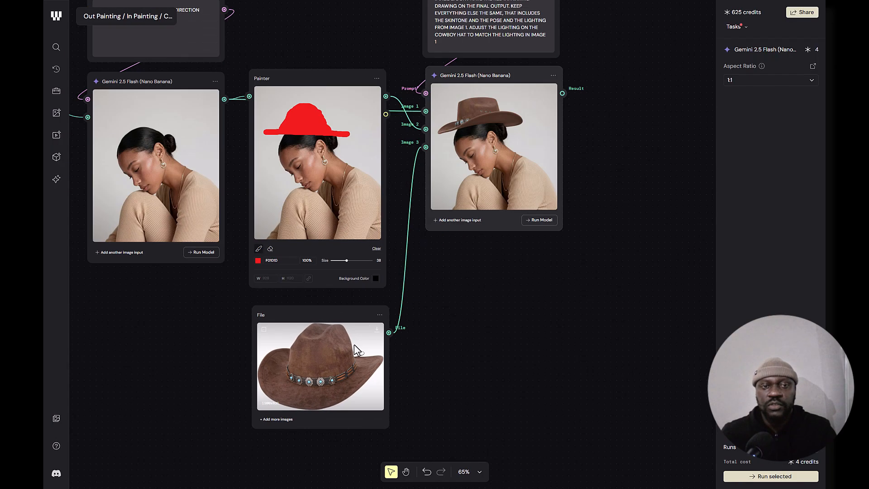
scroll(485, 129, "up", 2)
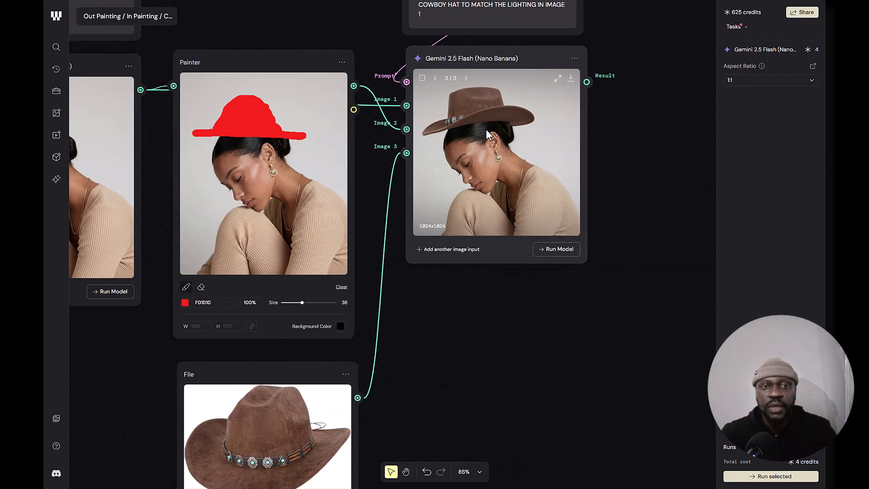
scroll(485, 129, "up", 2)
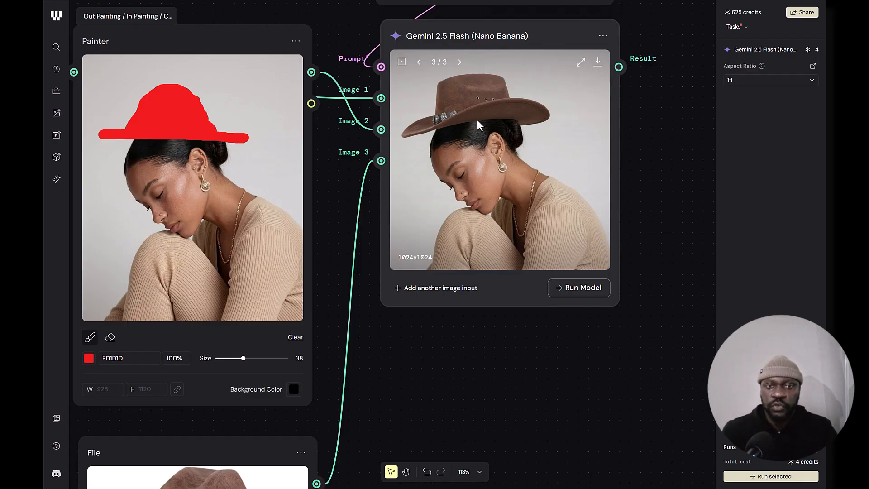
scroll(445, 189, "down", 1)
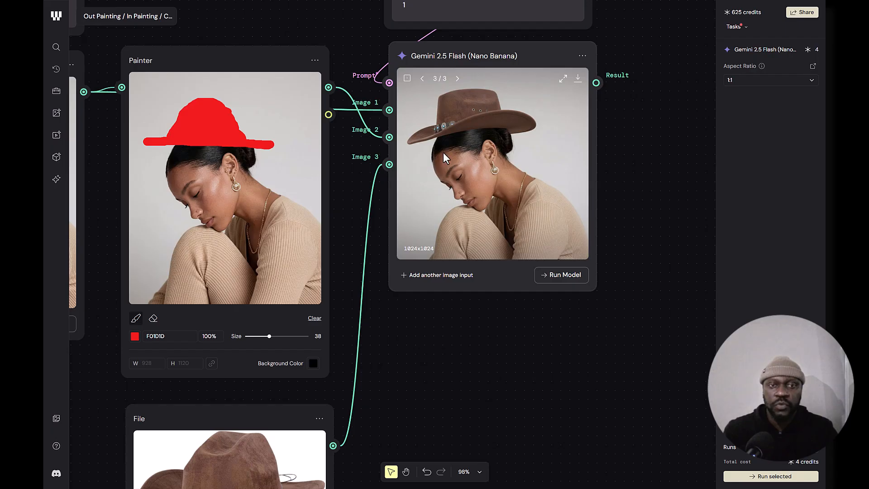
scroll(476, 143, "up", 5)
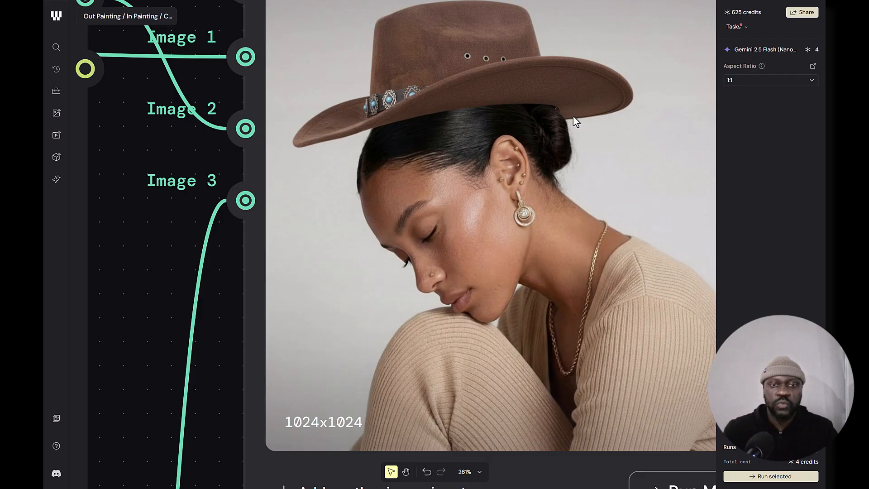
Set the Painter brush colour to green 15ED32 and paint a filled armband shape across the woman's lower sleeve
scroll(573, 130, "down", 6)
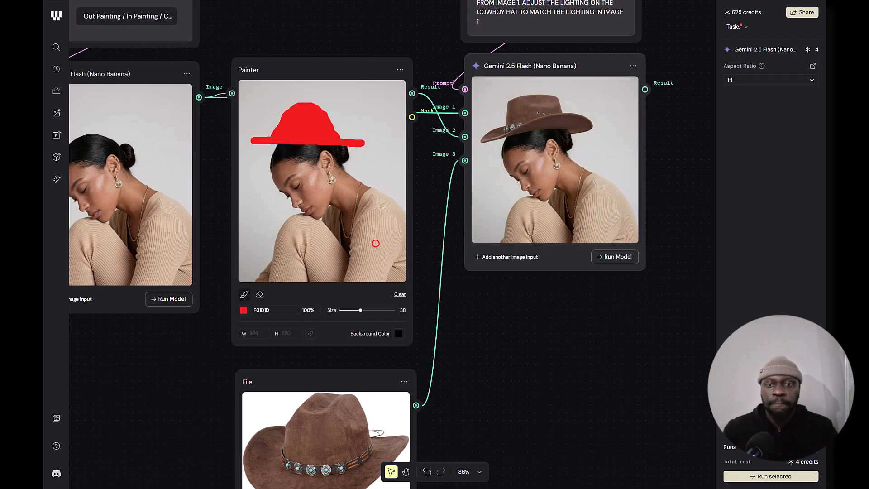
left_click(244, 311)
left_click(244, 312)
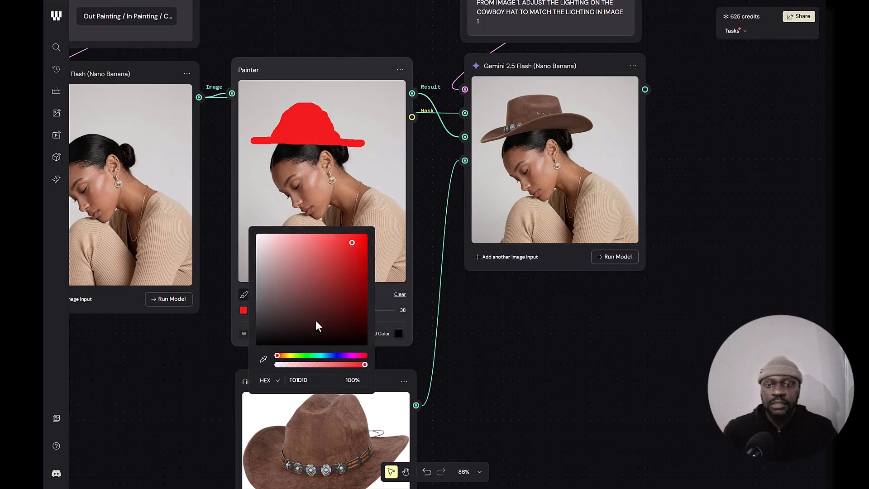
left_click(308, 356)
left_click(345, 250)
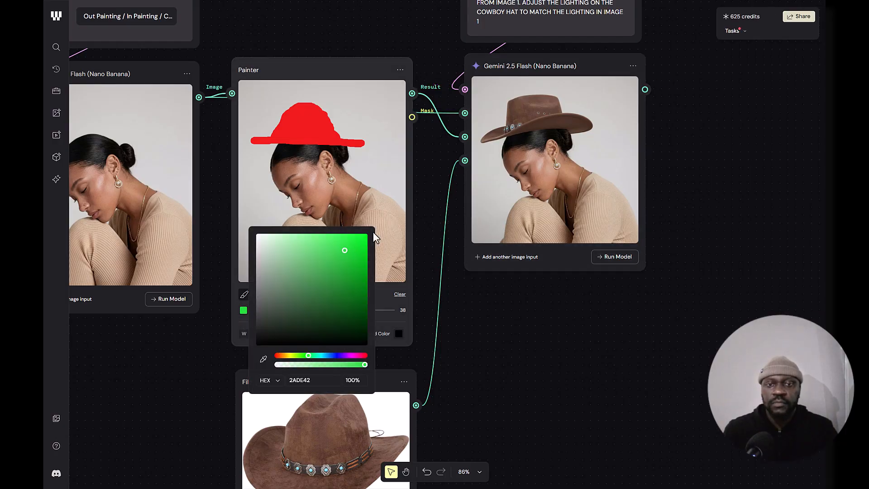
left_click(357, 243)
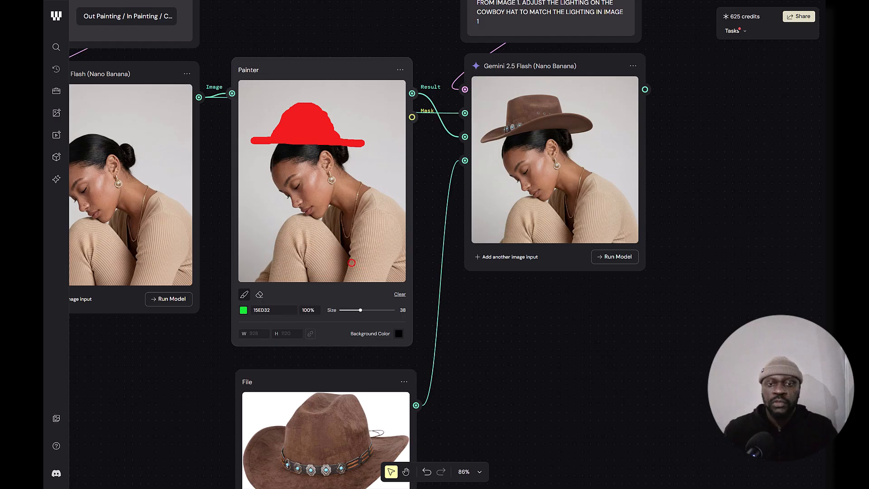
mouse_move(351, 263)
left_mouse_down()
mouse_move(349, 273)
mouse_move(365, 277)
left_mouse_up()
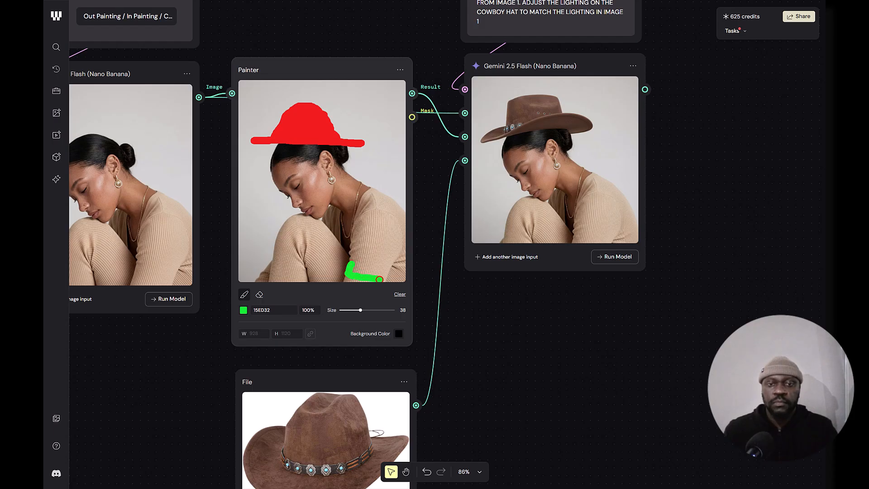
mouse_move(384, 266)
left_mouse_down()
mouse_move(354, 261)
mouse_move(378, 271)
left_mouse_up()
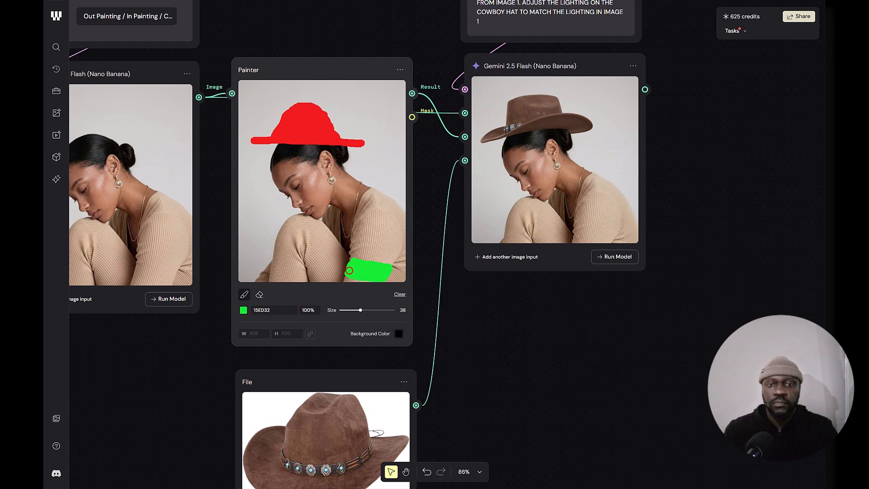
Insert "ADD A BLACK ARMBAND THAT HAS THE WORD COWGIRL IN PINK CURSIVE FONT TO THE GREEN INPAINTING DRAWING FROM IMAGE 2." into the prompt before "KEEP"
left_click_drag(428, 208, 354, 401)
scroll(481, 214, "up", 5)
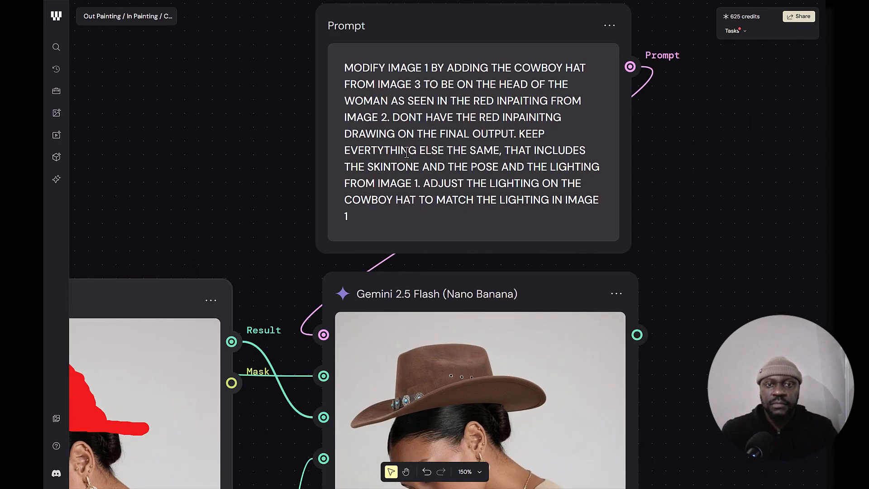
left_click(518, 133)
type("ADD A BLACK ARMBAND THAT HAS THE WORD COWGIRL IN PINK CURSIVE FONT TO THE GREEN INPAINTING DRAWING FROM IMAGE 2.")
left_click_drag(510, 146, 481, 183)
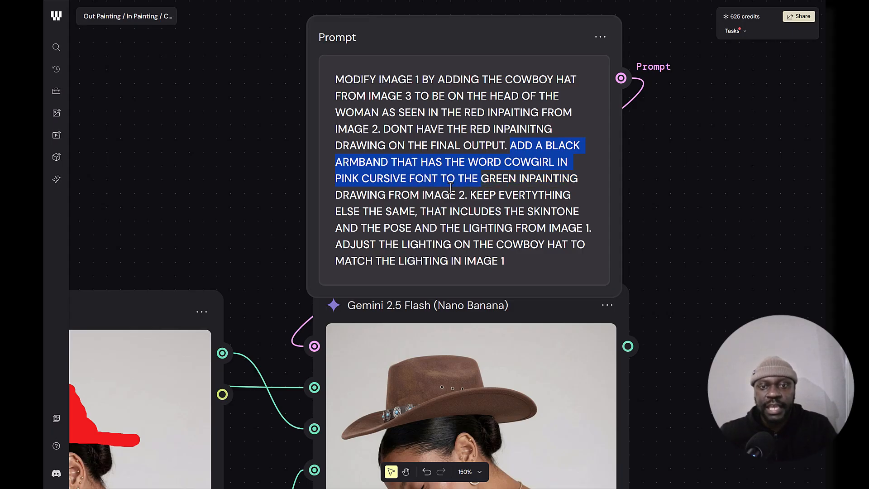
left_click_drag(384, 198, 461, 198)
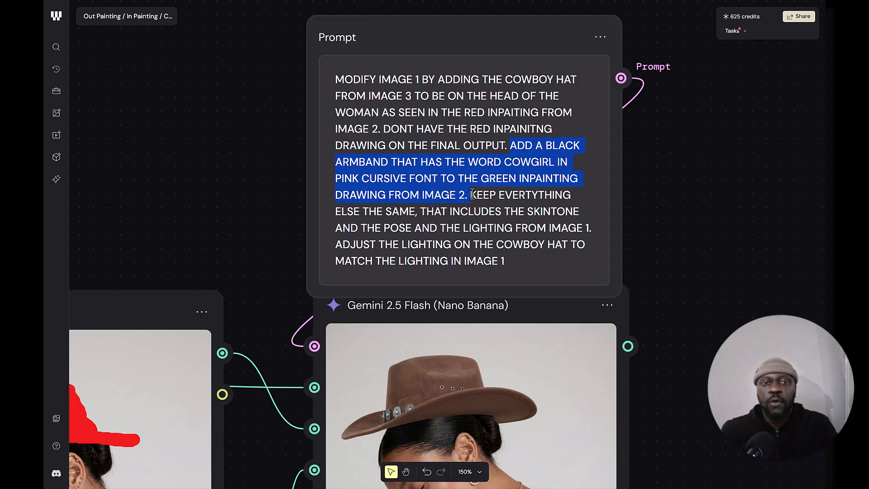
scroll(483, 308, "down", 3)
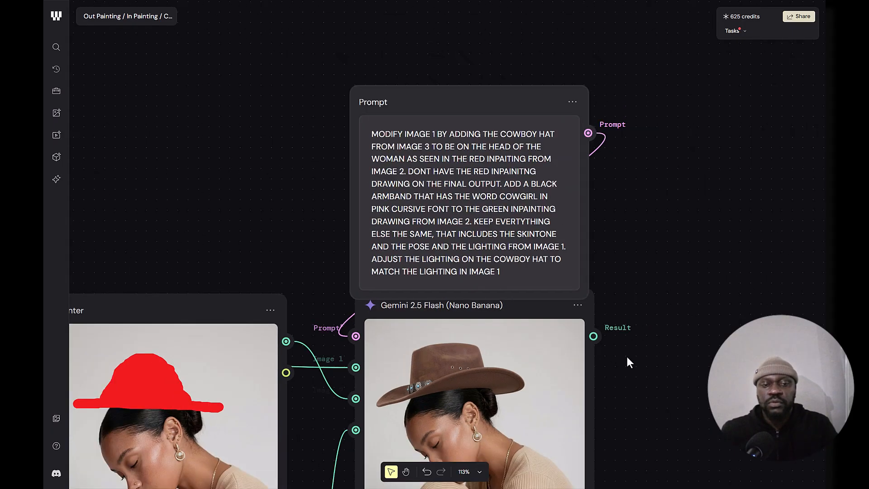
Append "DONT CROP THE IMAGE." to the cowboy hat prompt and run the connected Nano Banana node
scroll(630, 363, "up", 3)
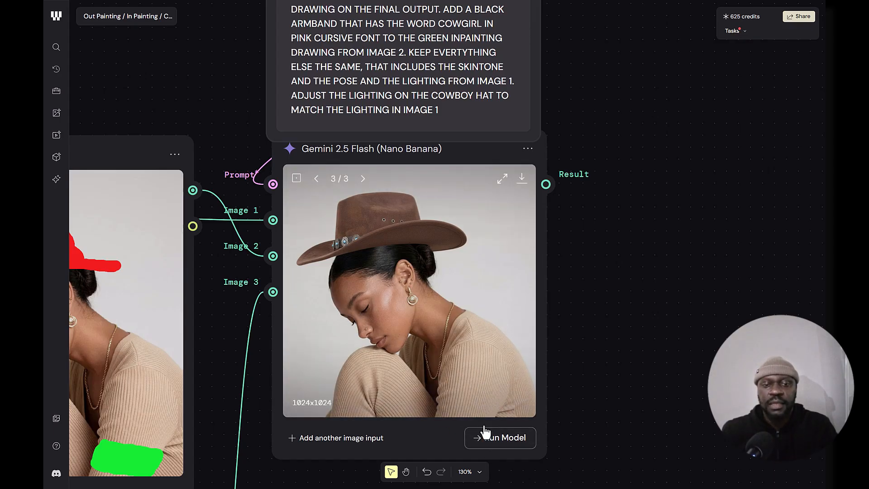
left_click_drag(575, 379, 595, 365)
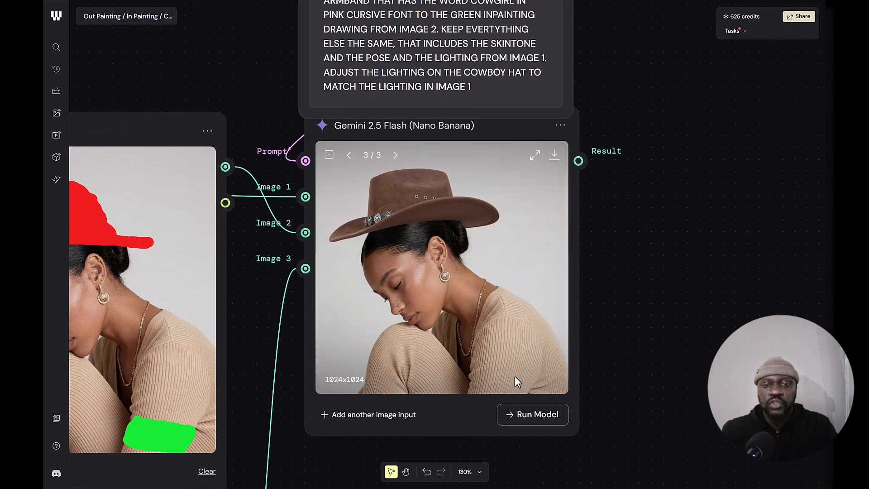
left_click_drag(624, 327, 624, 396)
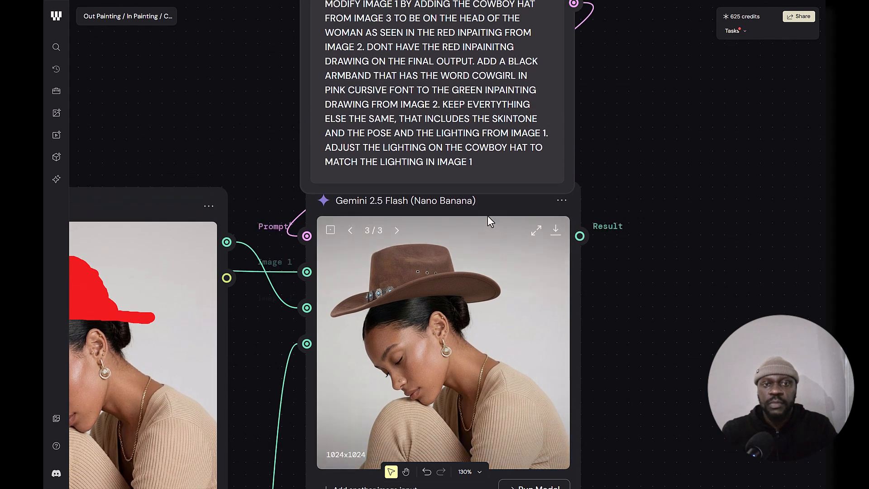
left_click(481, 173)
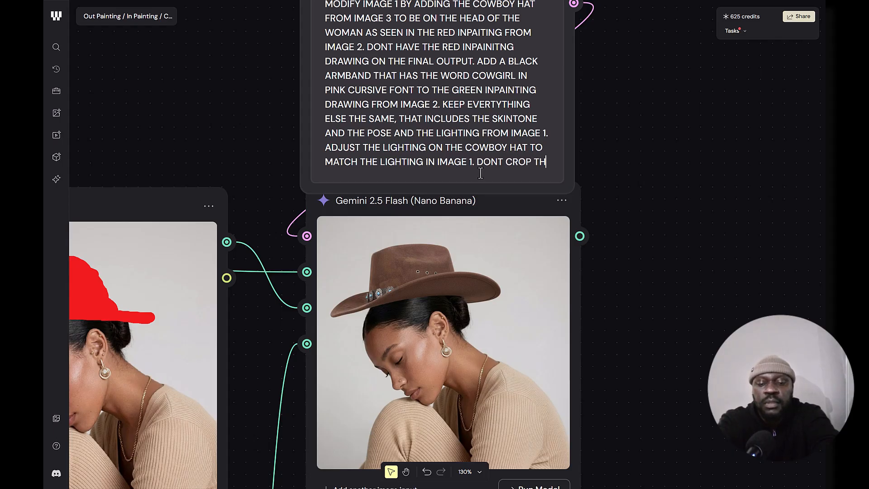
type("DONT CROP THE IMAGE.")
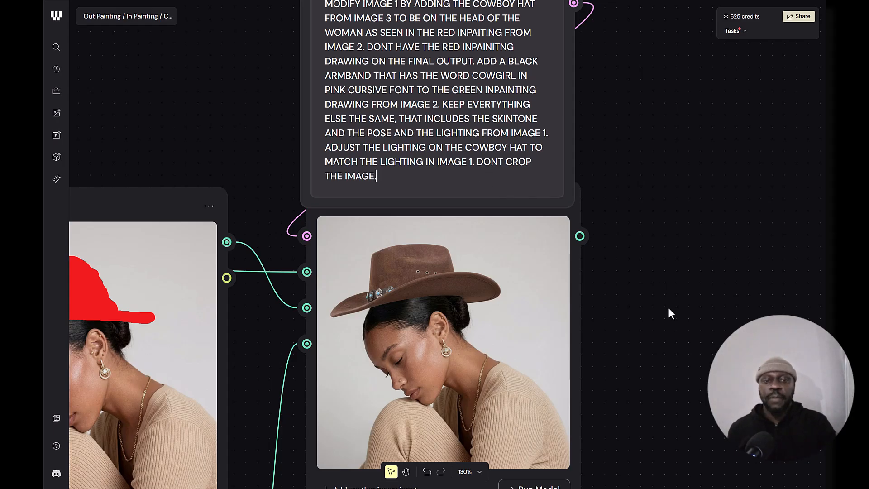
scroll(685, 271, "down", 5)
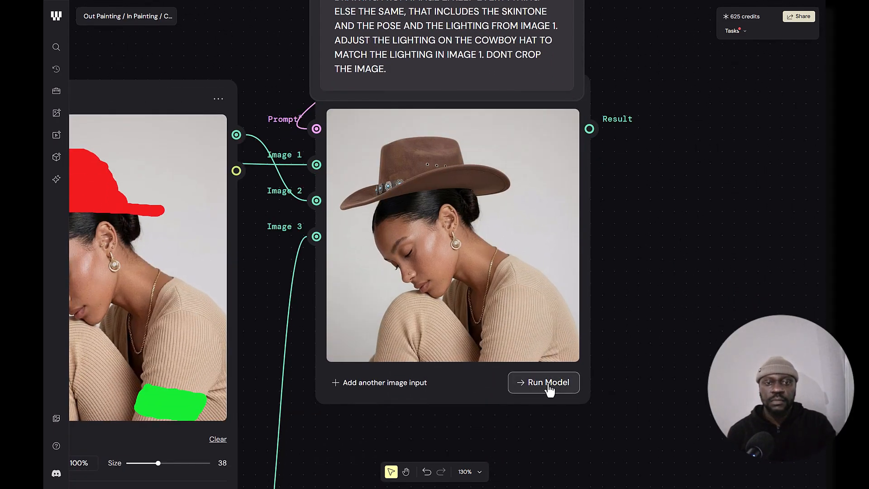
left_click(549, 388)
Examine the Nano Banana Pro result, comparing its hat and COWGIRL armband with the red and green Painter drawings
left_click_drag(514, 107, 512, 141)
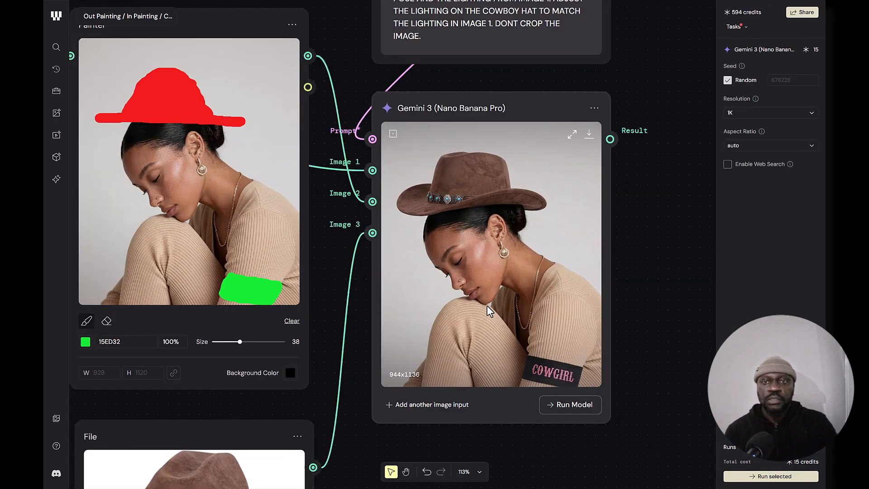
scroll(489, 311, "down", 2)
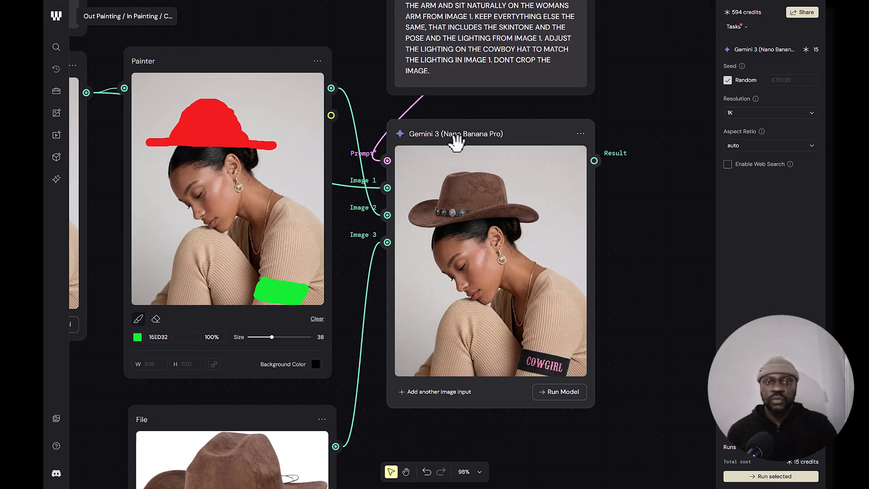
scroll(458, 144, "up", 2)
left_click_drag(665, 311, 683, 251)
scroll(146, 265, "up", 3)
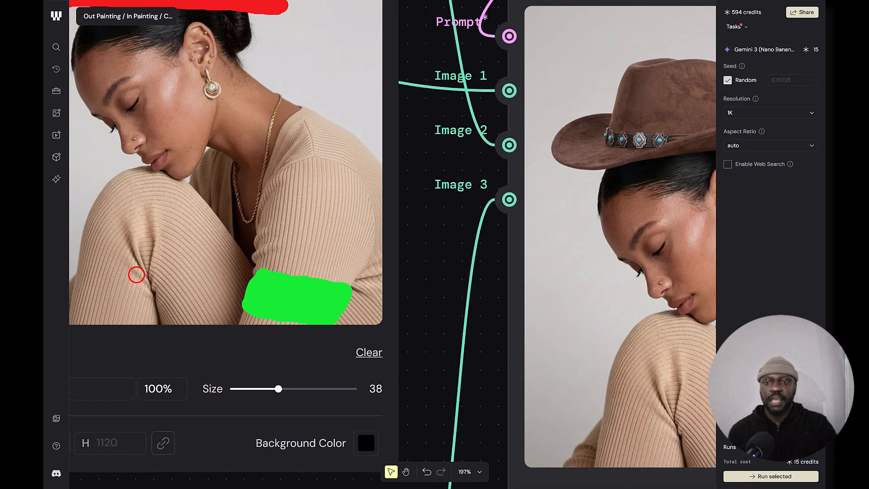
scroll(299, 270, "down", 2)
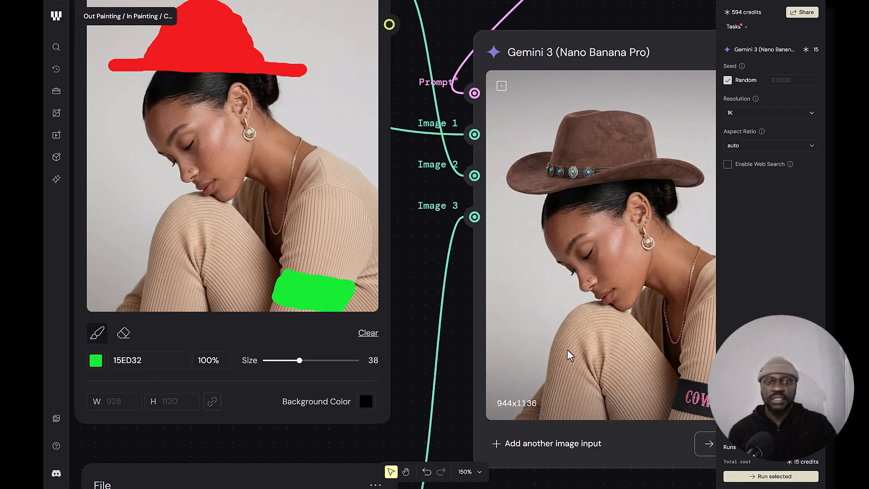
Compare the generated COWGIRL armband's position and shape with the green drawing in the Painter node
left_click_drag(566, 349, 466, 295)
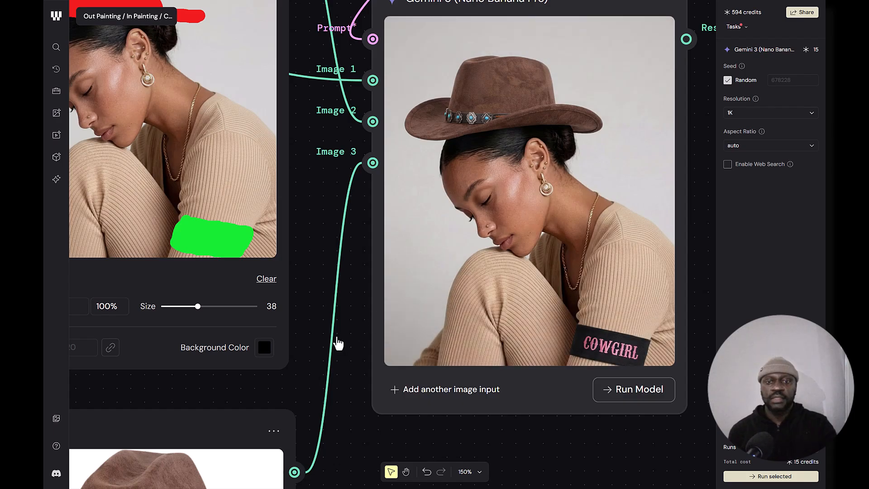
left_click_drag(485, 435, 423, 369)
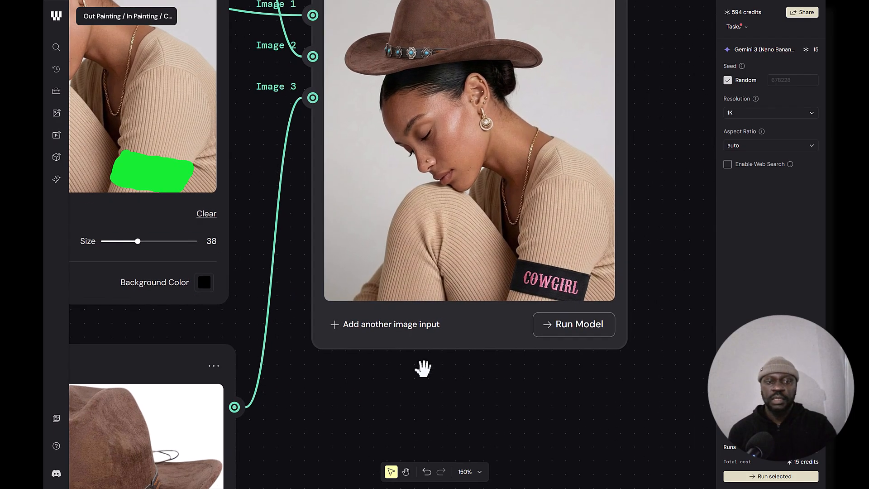
scroll(541, 275, "up", 4)
scroll(536, 284, "down", 4)
left_click_drag(172, 274, 403, 309)
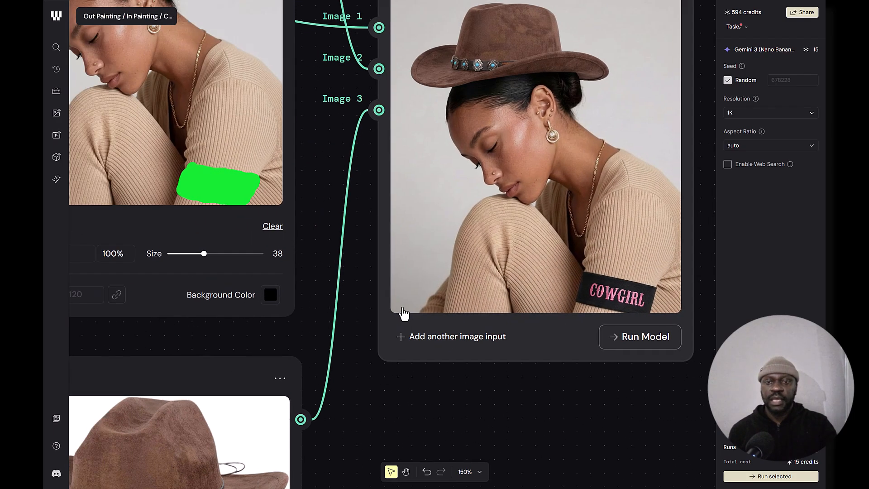
scroll(290, 189, "up", 5)
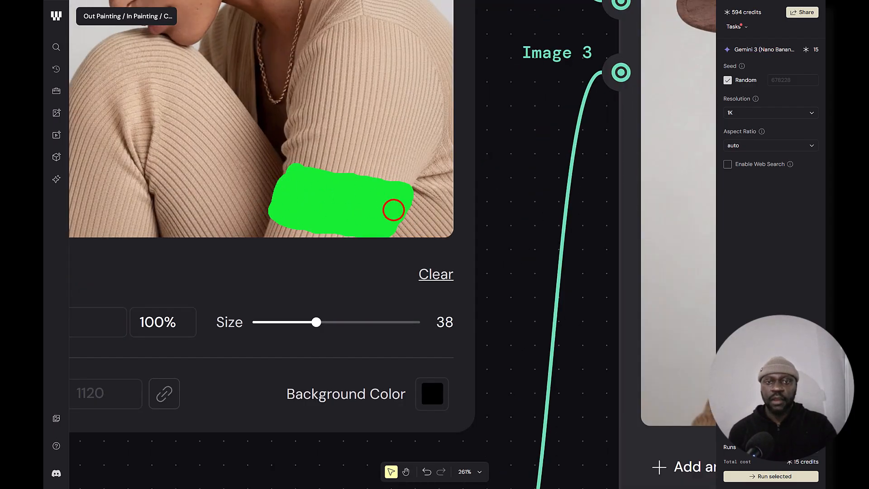
scroll(357, 203, "down", 8)
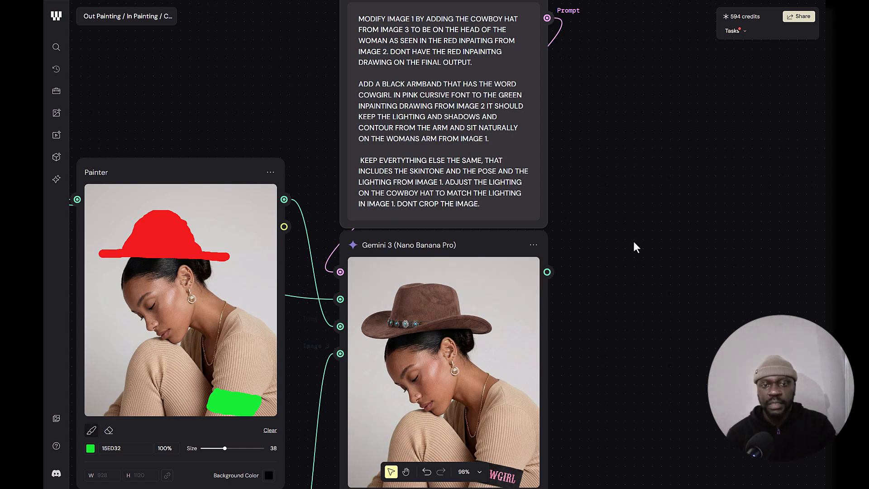
Inspect the Nano Banana Pro result up close, checking the COWGIRL lettering, the sleeve contour and the cowboy hat's band
left_click_drag(634, 247, 610, 66)
scroll(477, 301, "up", 5)
scroll(474, 321, "up", 4)
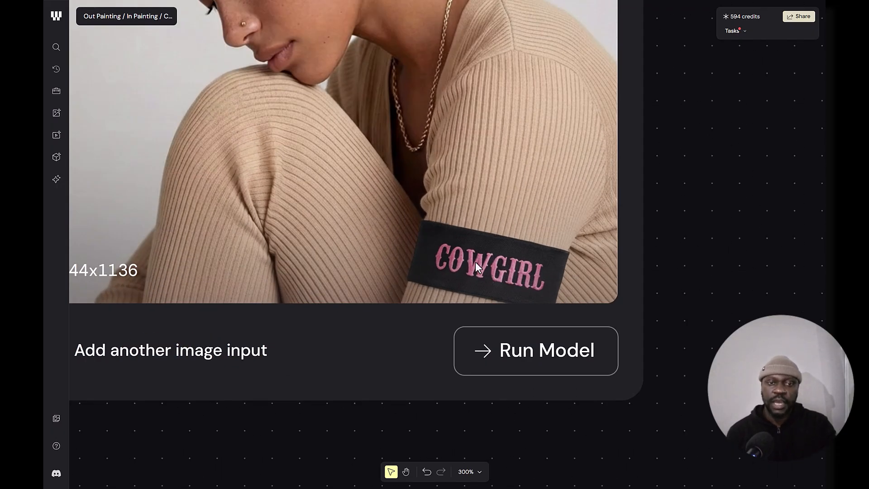
scroll(497, 267, "down", 3)
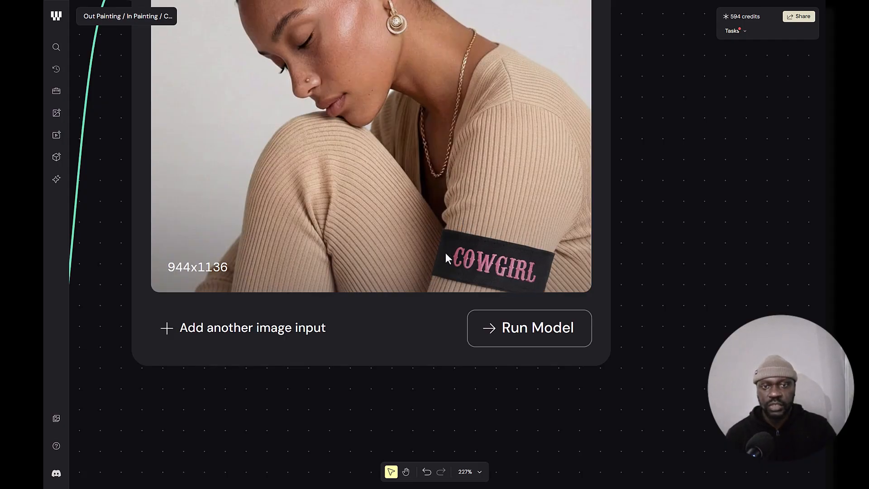
scroll(445, 253, "down", 3)
scroll(441, 199, "up", 3)
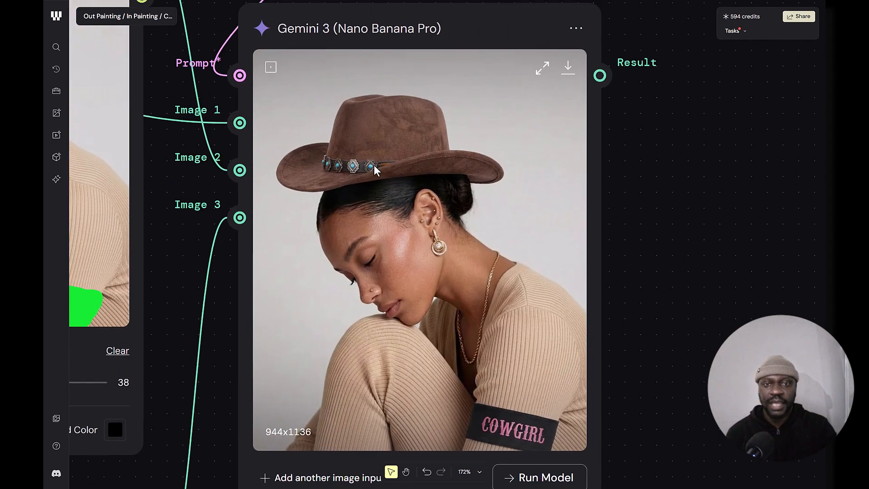
scroll(374, 165, "up", 3)
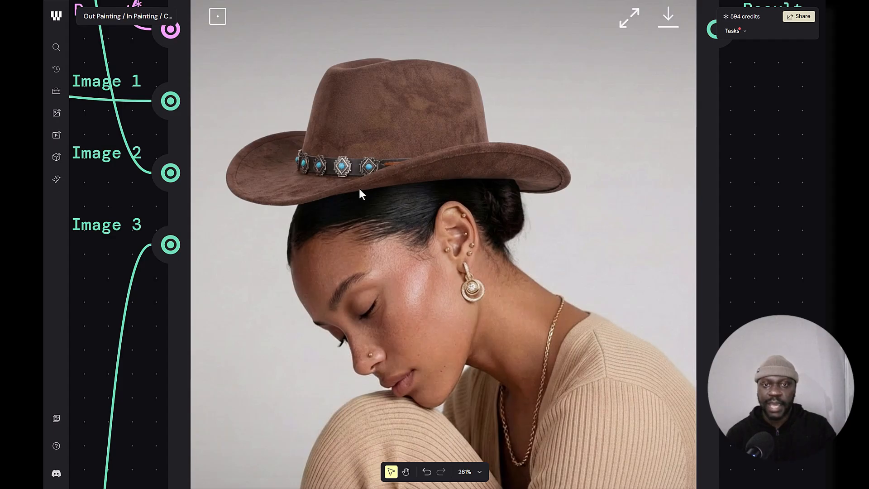
scroll(398, 186, "down", 3)
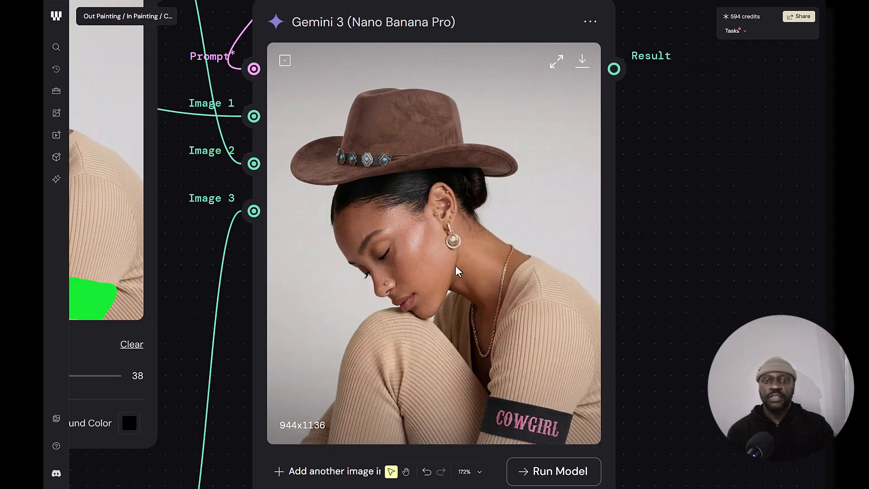
scroll(497, 266, "down", 2)
left_click_drag(506, 244, 501, 274)
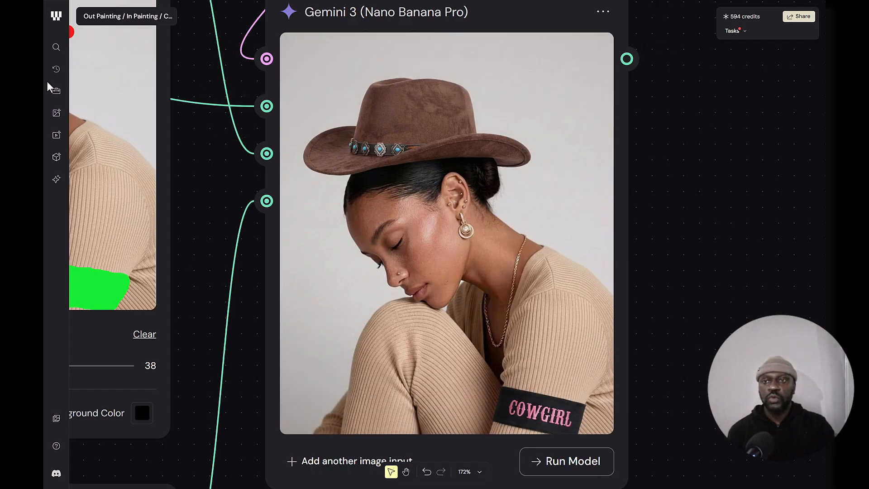
Set the brush size to 46 in the Painter node that holds the hat and armband drawings
scroll(256, 244, "down", 3)
mouse_move(234, 266)
left_mouse_down()
mouse_move(481, 281)
mouse_move(495, 310)
left_mouse_up()
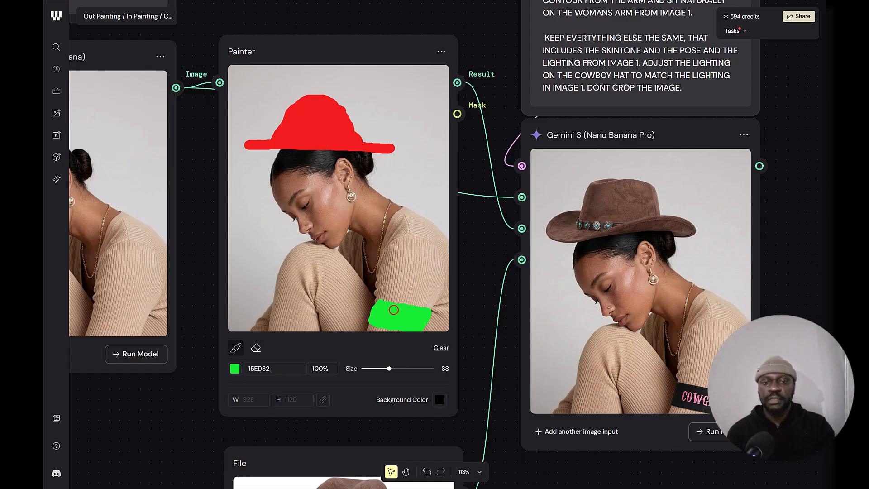
mouse_move(472, 283)
left_mouse_down()
mouse_move(442, 260)
mouse_move(462, 285)
left_mouse_up()
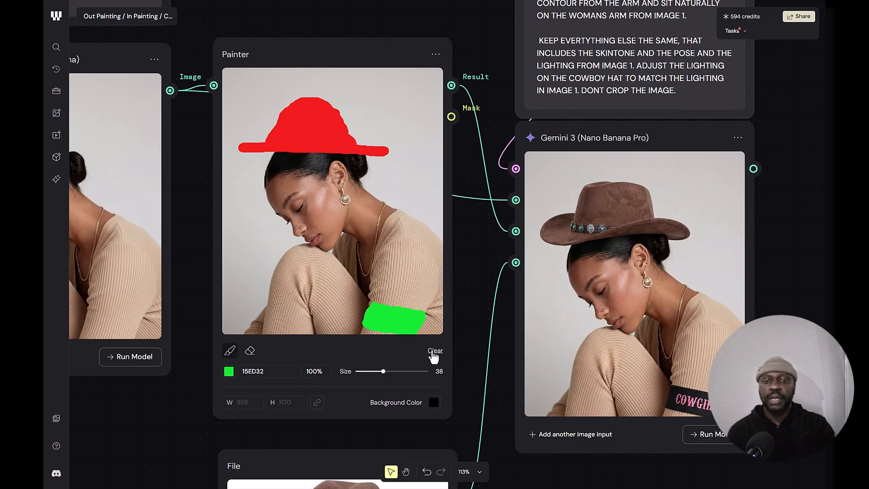
left_click_drag(383, 375, 390, 372)
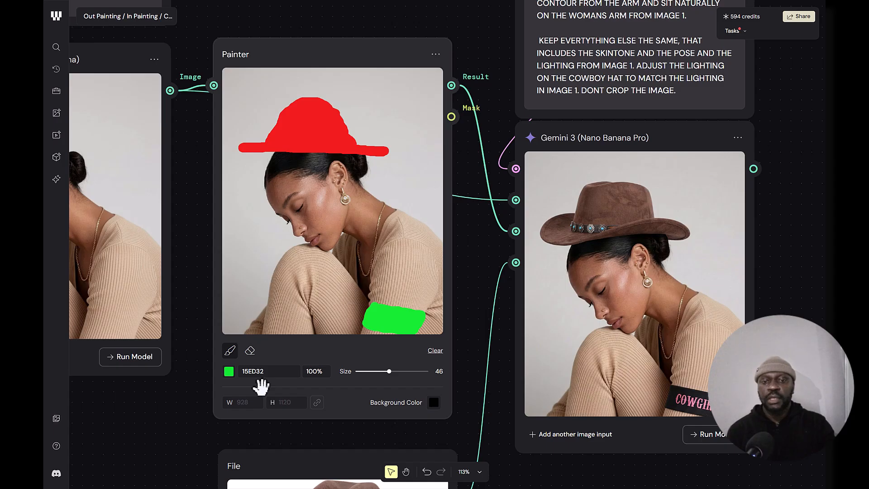
scroll(195, 406, "up", 5)
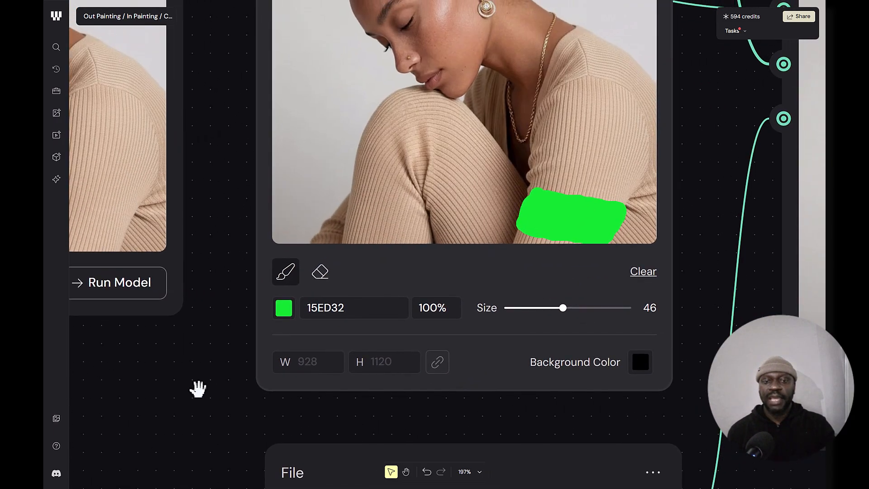
left_click_drag(198, 390, 176, 393)
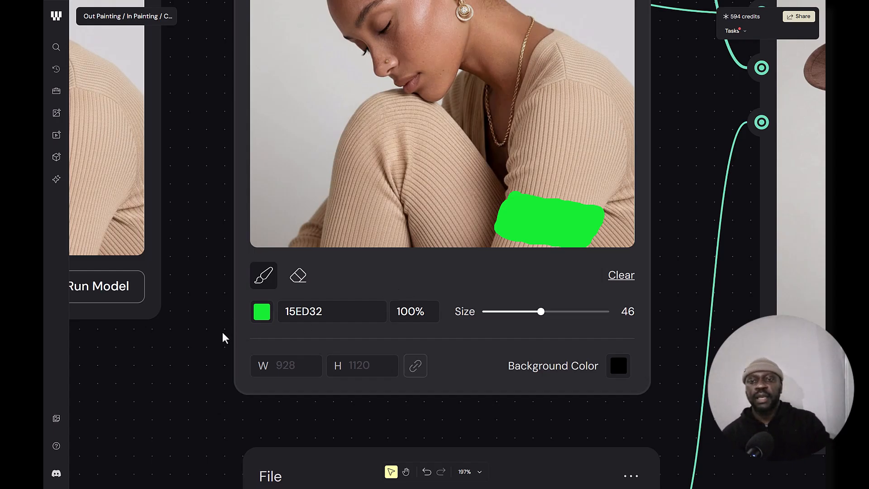
left_click_drag(202, 343, 147, 384)
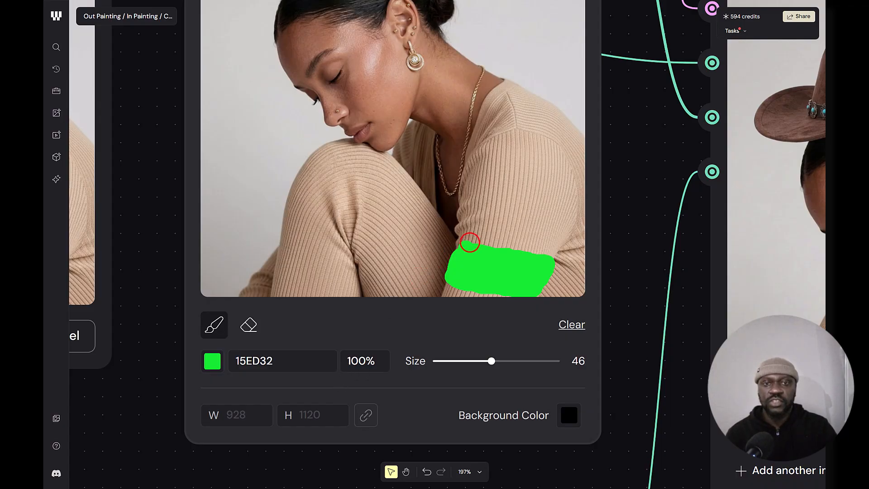
Paint a green stroke up the sleeve from the armband shape in the Painter node
left_click_drag(487, 246, 489, 207)
scroll(488, 208, "up", 5)
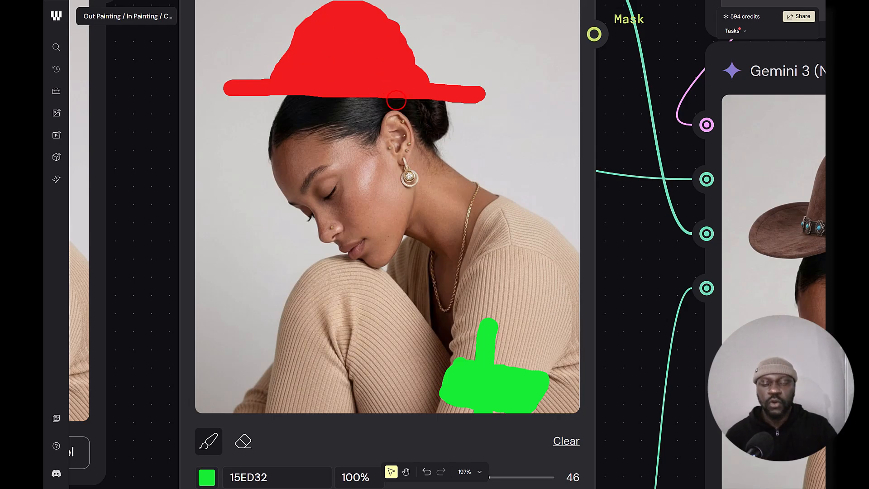
scroll(400, 98, "down", 5)
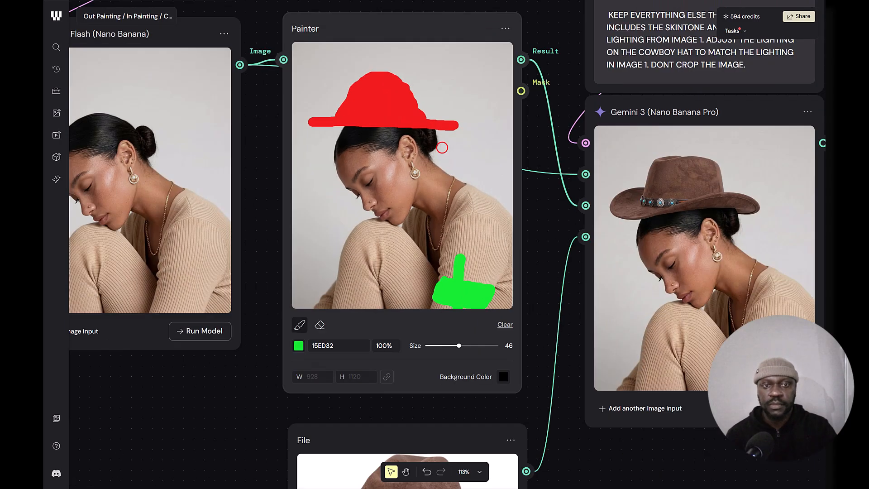
Review the workflow from the original portrait through the red piercing dots and pierced result to the expanded image and Painter node
left_click_drag(265, 187, 749, 178)
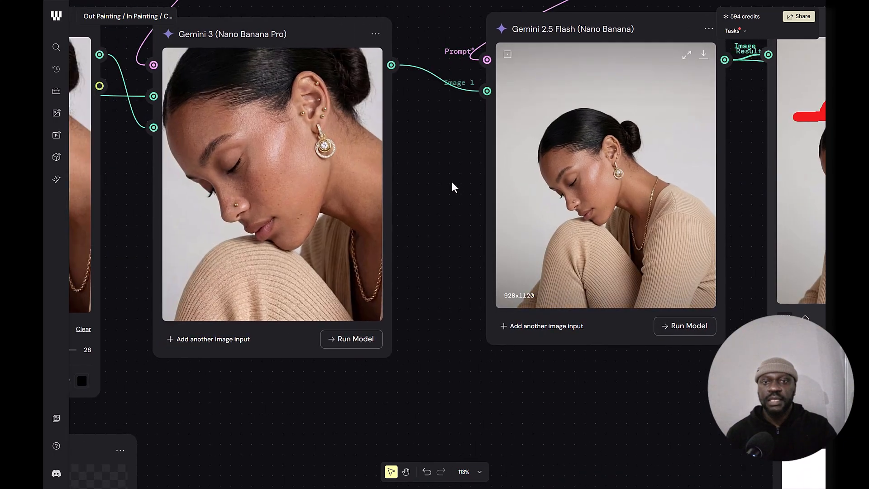
scroll(447, 182, "down", 5)
scroll(436, 181, "down", 5)
left_click_drag(449, 194, 457, 274)
scroll(156, 267, "up", 10)
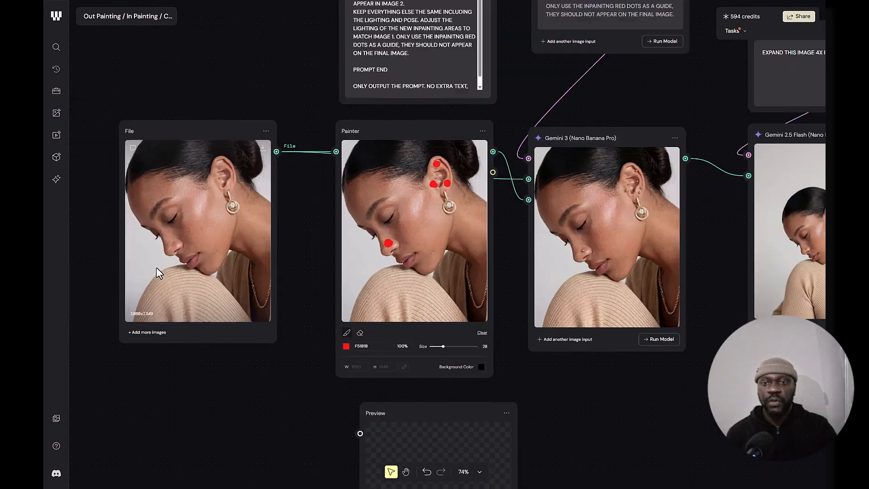
left_click_drag(198, 175, 248, 215)
scroll(249, 214, "up", 3)
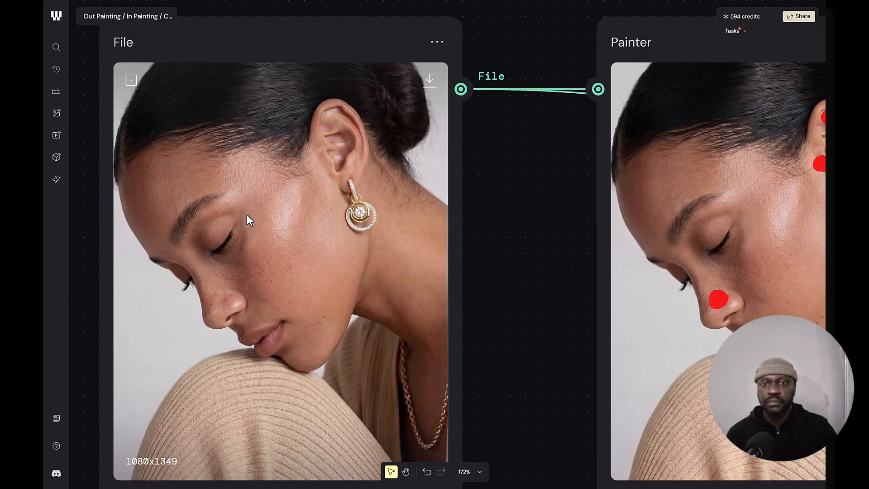
scroll(250, 214, "down", 4)
mouse_move(403, 216)
left_mouse_down()
mouse_move(194, 202)
mouse_move(185, 210)
left_mouse_up()
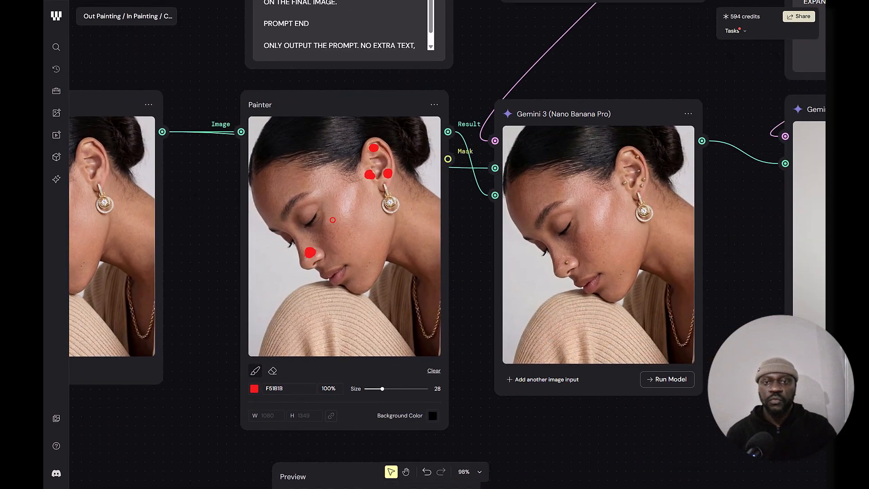
scroll(368, 221, "up", 3)
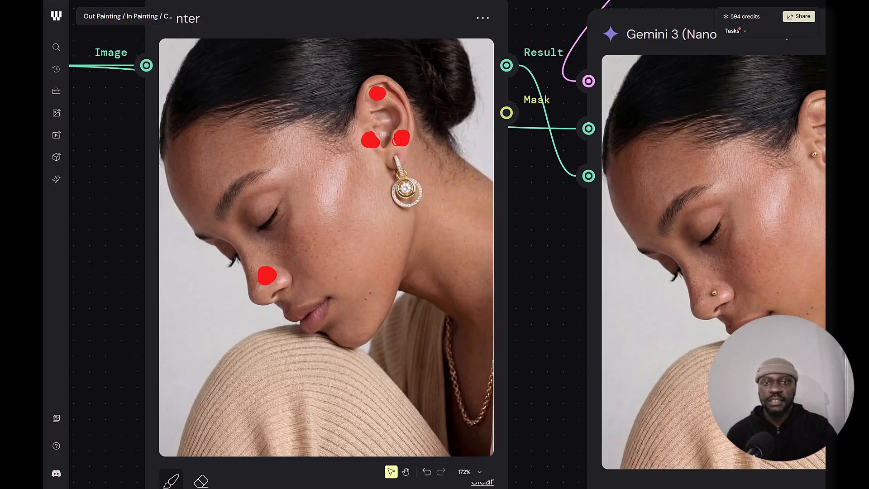
left_click_drag(518, 267, 171, 255)
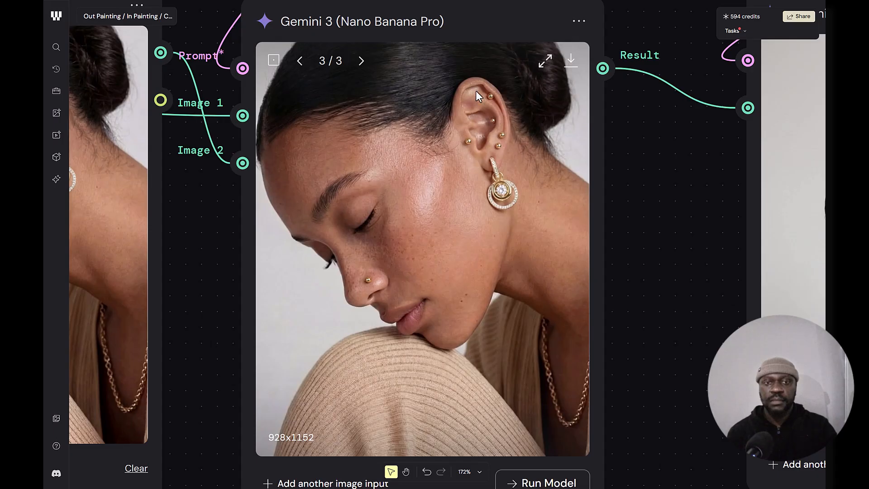
scroll(664, 227, "down", 2)
left_click_drag(664, 227, 278, 258)
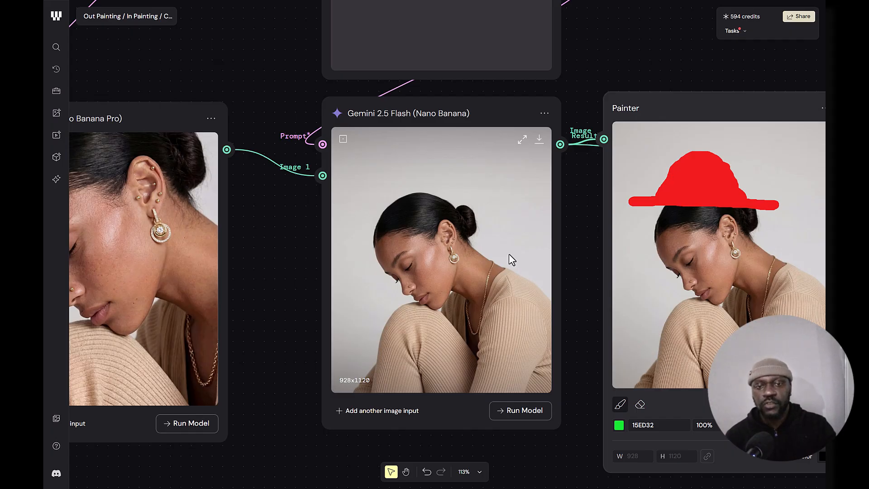
mouse_move(583, 287)
left_mouse_down()
mouse_move(347, 237)
mouse_move(304, 236)
left_mouse_up()
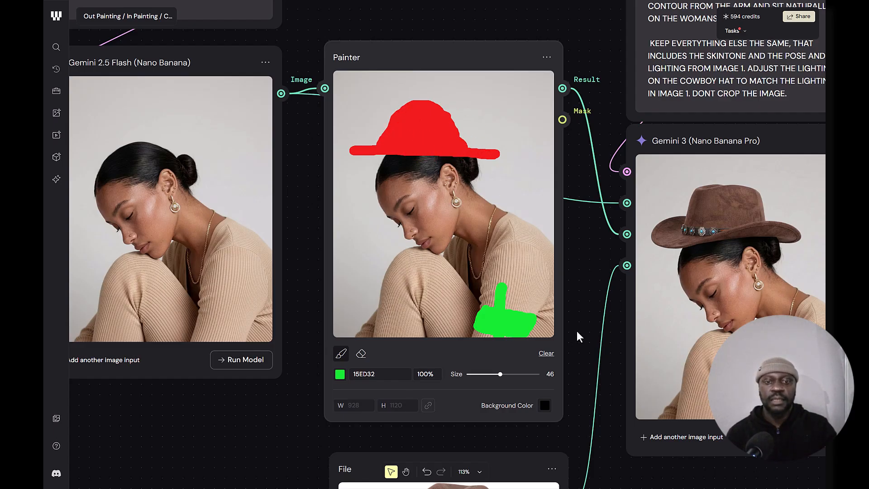
Undo the extra green stroke above the armband shape in the Painter node
left_click(427, 473)
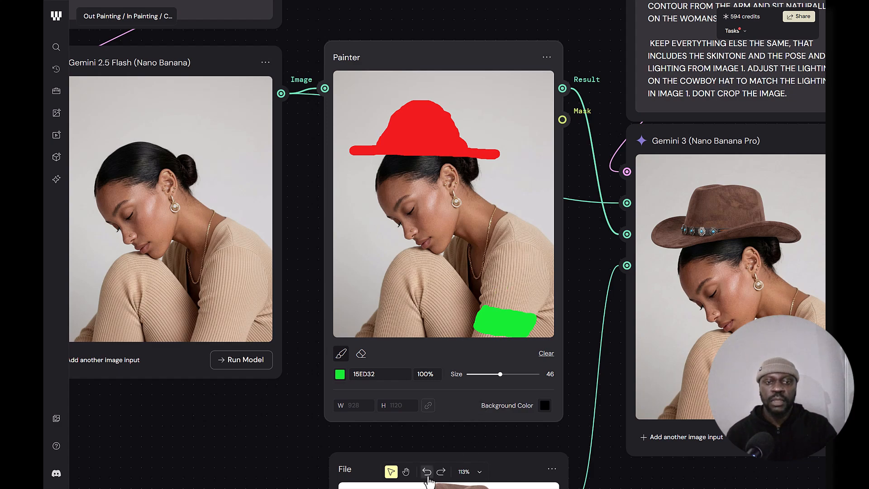
scroll(577, 375, "up", 3)
scroll(484, 310, "up", 6)
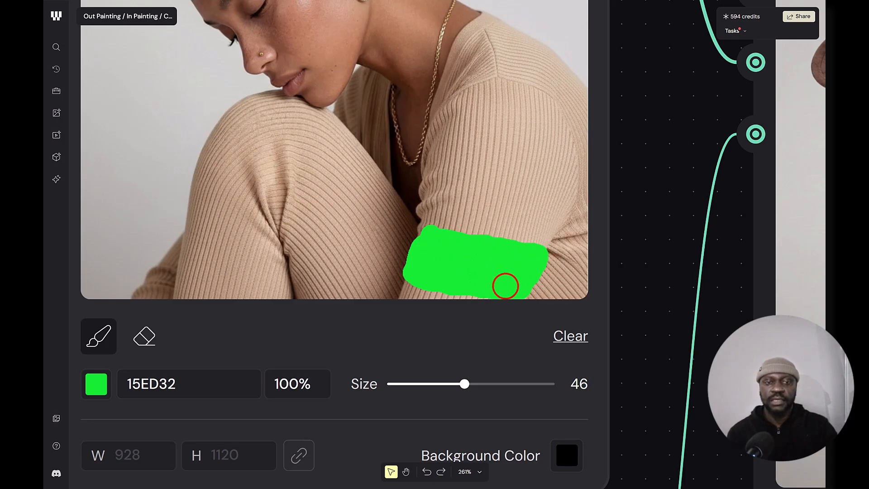
Check the final Nano Banana Pro image again, focusing on the armband and its match to the restored green drawing
scroll(504, 285, "down", 6)
left_click_drag(609, 302, 392, 300)
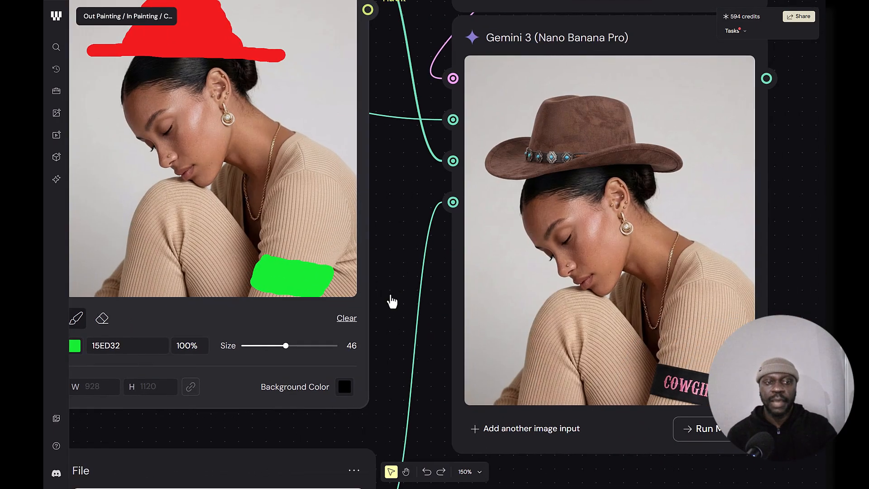
scroll(683, 386, "up", 4)
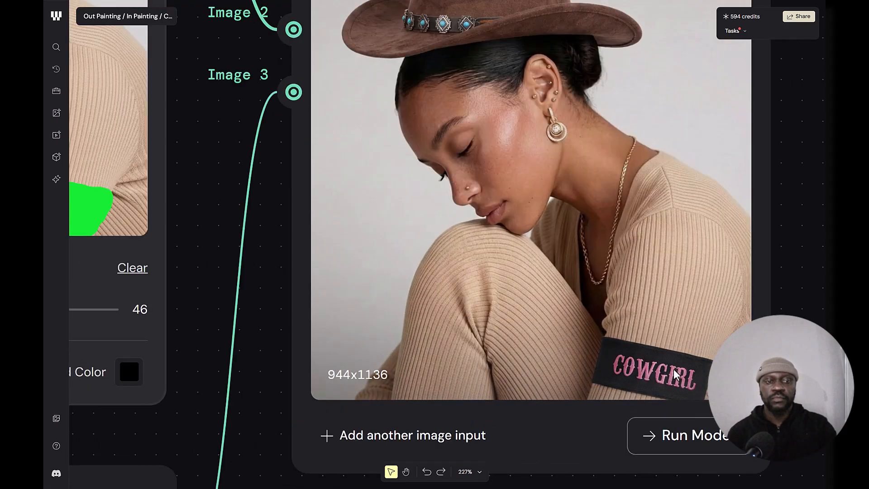
scroll(651, 348, "down", 4)
scroll(375, 340, "down", 8)
scroll(375, 340, "up", 4)
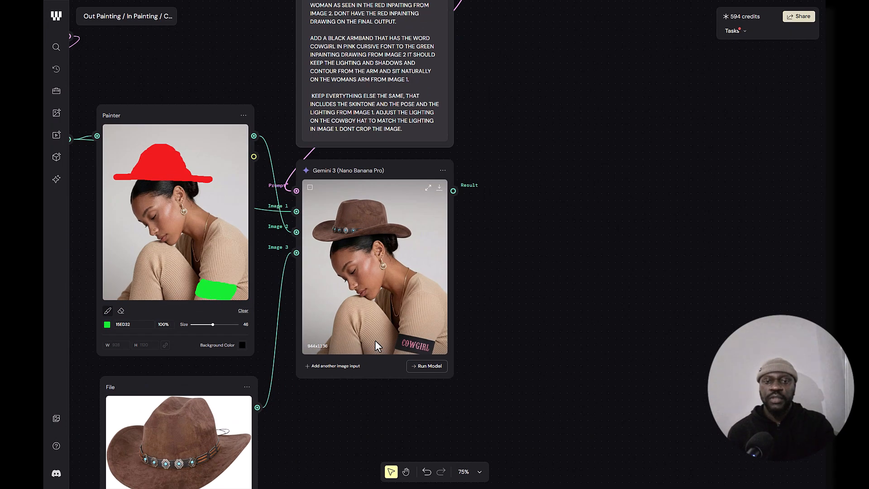
scroll(375, 341, "up", 4)
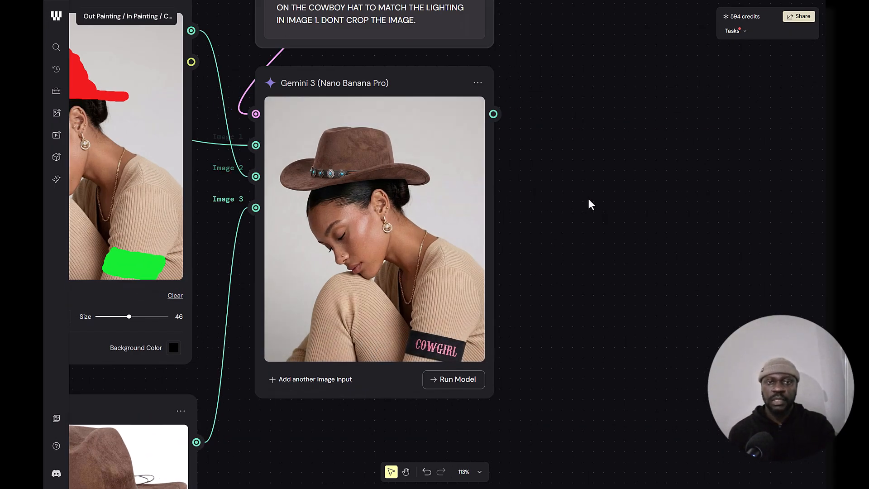
Search the node library for CROP and add a Crop node beside the final Nano Banana Pro node
scroll(589, 199, "down", 4)
left_click_drag(583, 201, 446, 233)
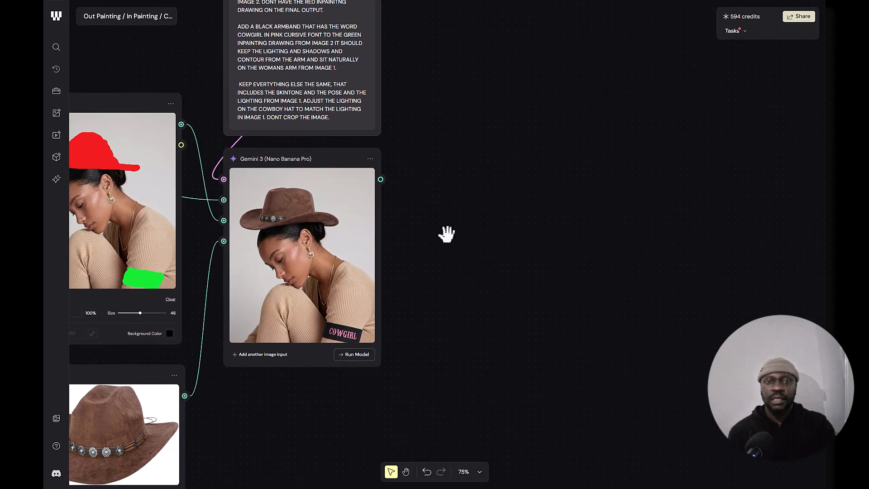
left_click(56, 47)
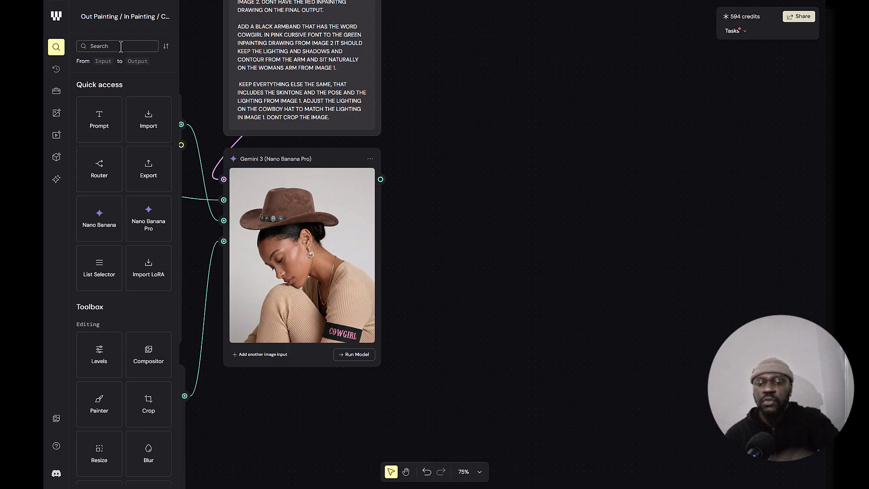
type("CROP")
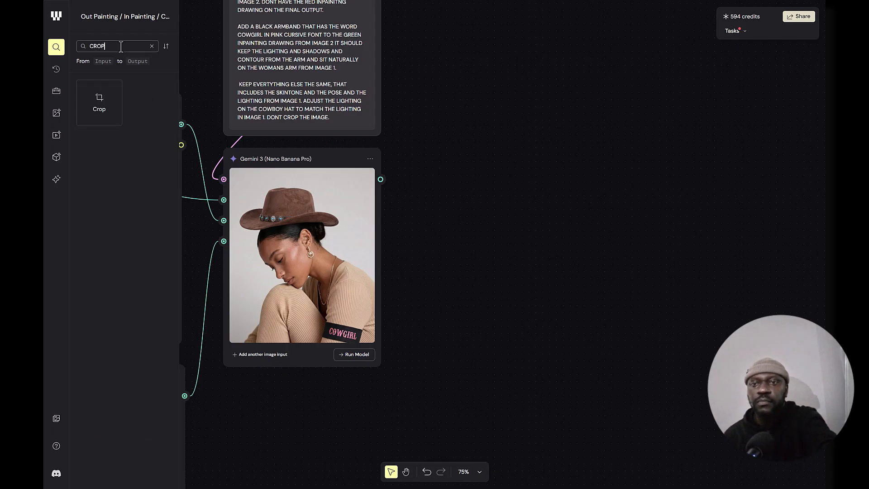
left_click_drag(93, 101, 520, 151)
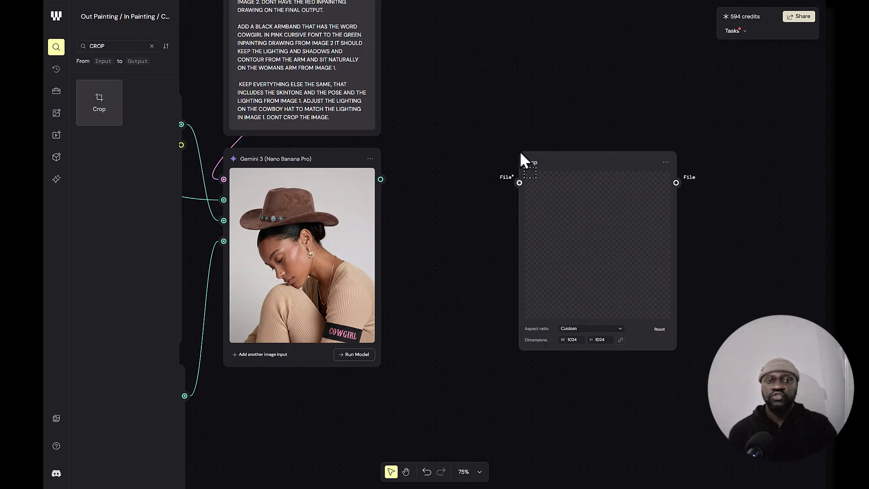
Connect the final Nano Banana Pro node's result to the Crop node's file input
scroll(589, 231, "up", 5)
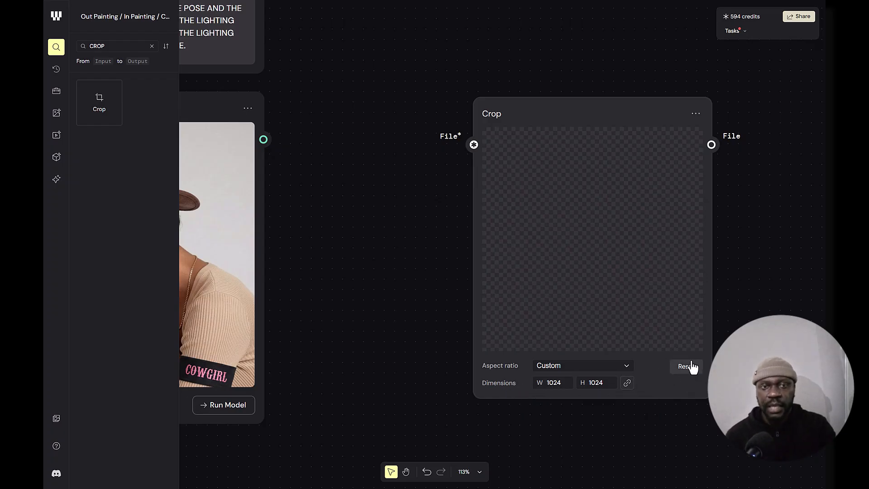
left_click_drag(382, 266, 449, 270)
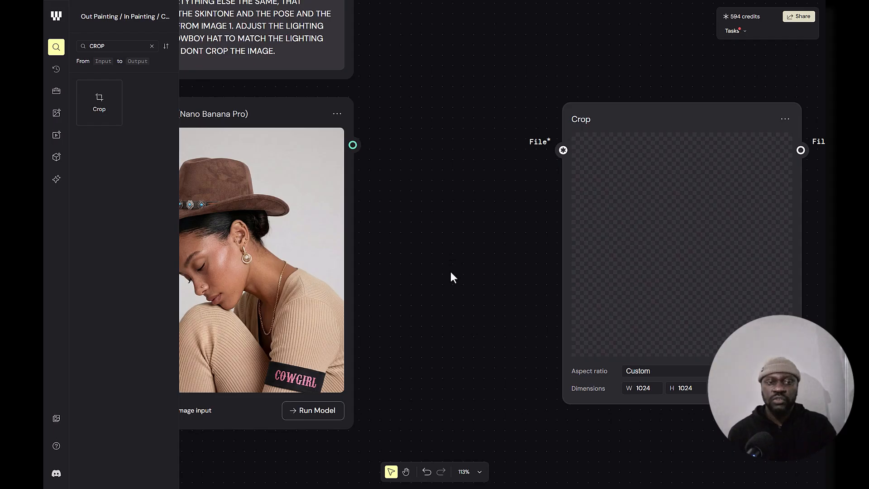
scroll(451, 273, "down", 2)
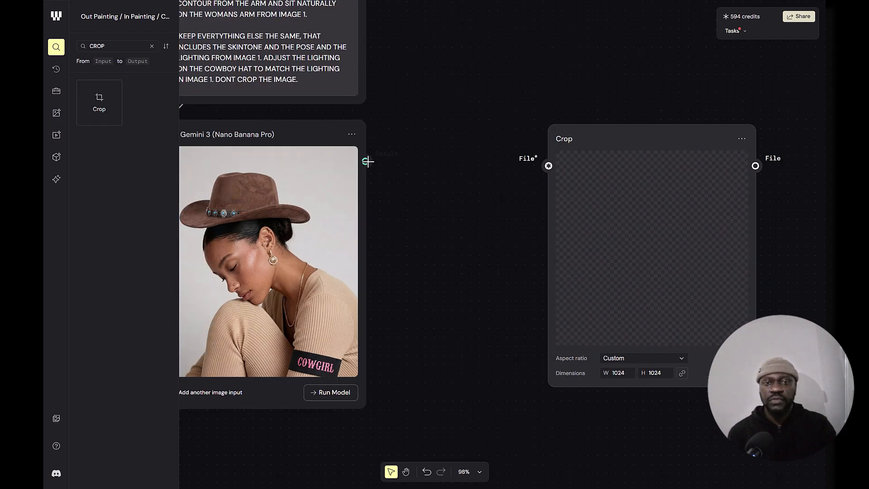
left_click_drag(368, 162, 561, 164)
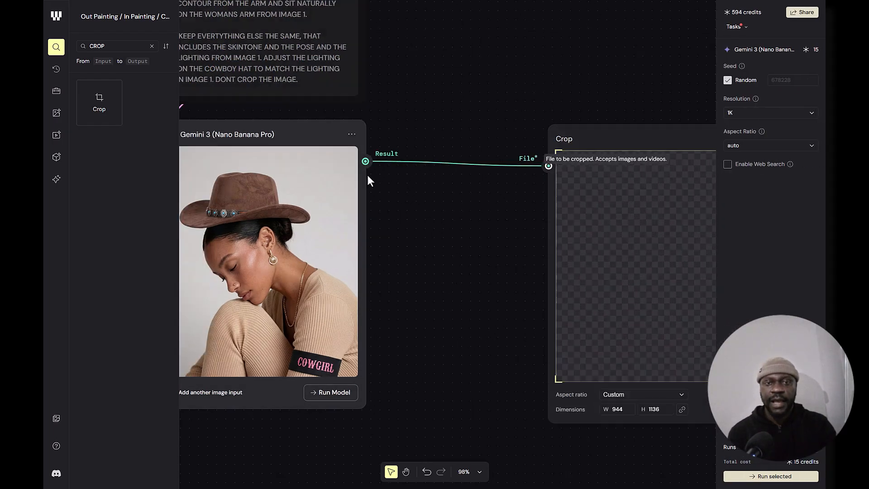
left_click_drag(473, 273, 384, 254)
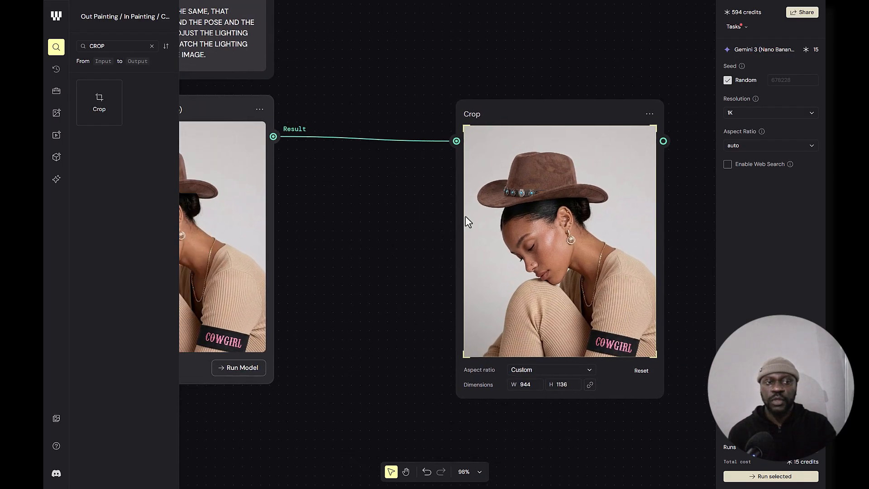
Set the Crop node's aspect ratio to 9:16
scroll(540, 404, "up", 3)
scroll(541, 398, "up", 1)
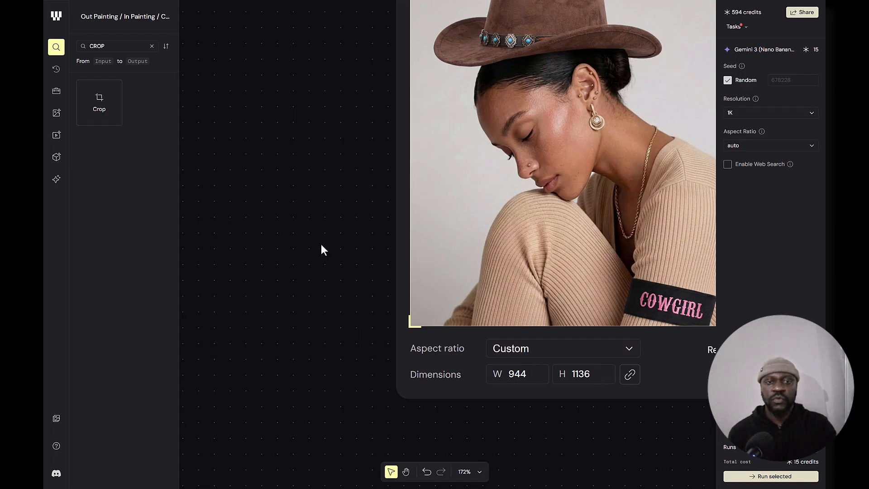
scroll(322, 249, "down", 3)
left_click_drag(342, 291, 404, 368)
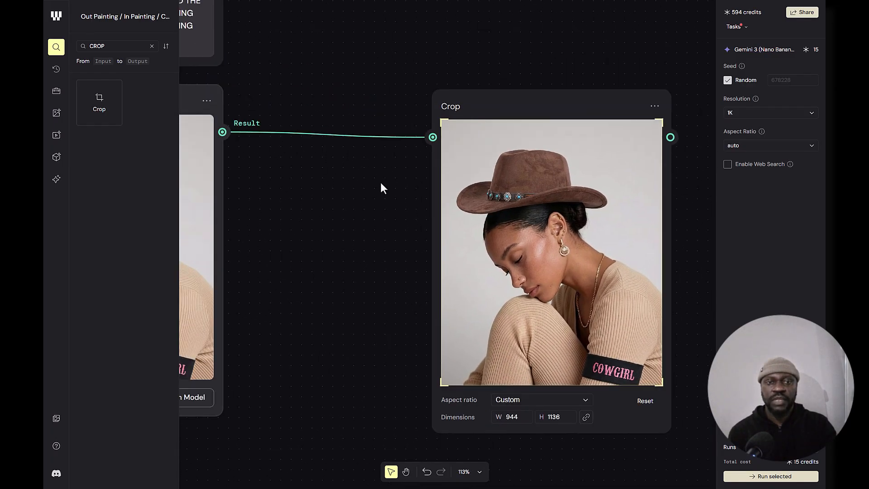
left_click_drag(373, 308, 316, 256)
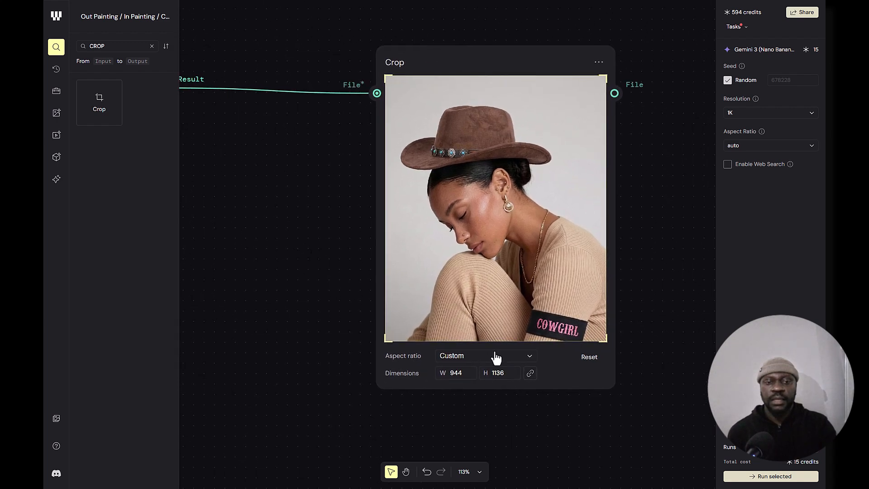
scroll(516, 362, "up", 3)
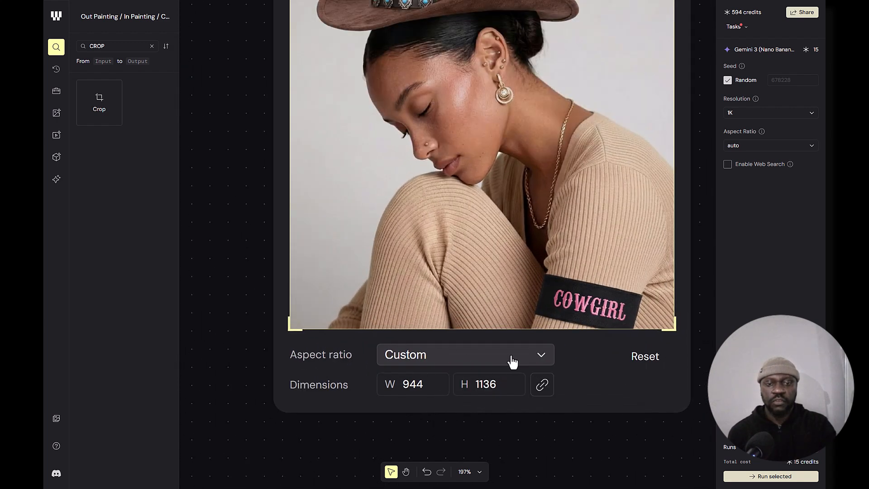
left_click(501, 362)
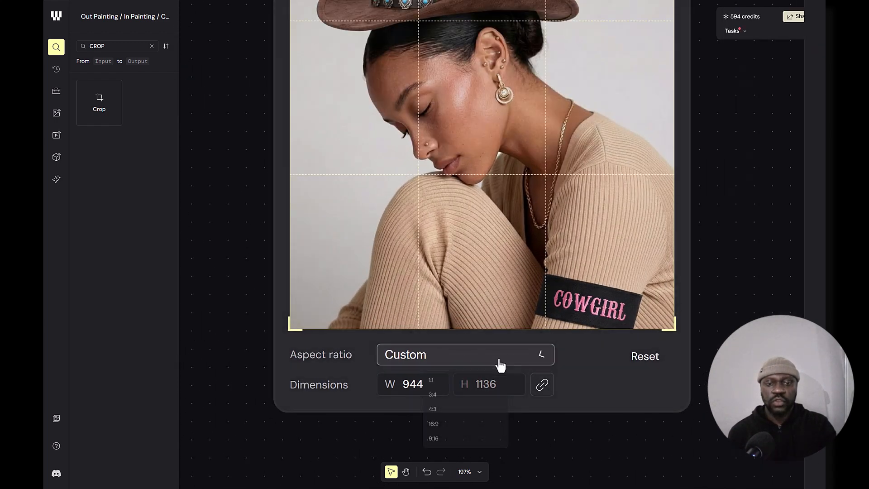
left_click(462, 442)
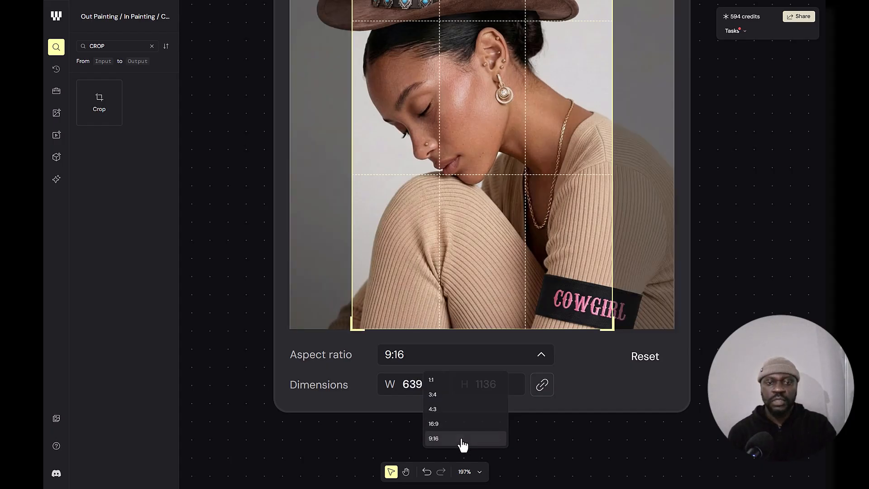
Change the Crop node's aspect ratio to 1:1
left_click(472, 360)
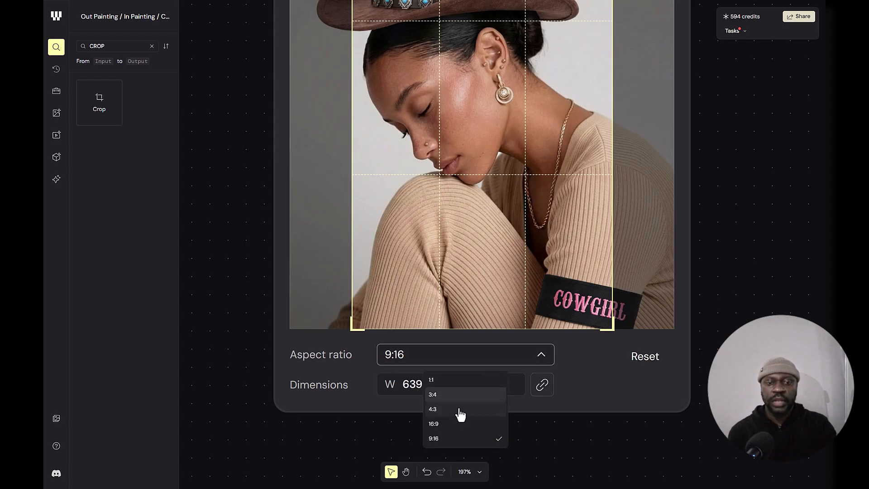
left_click(462, 382)
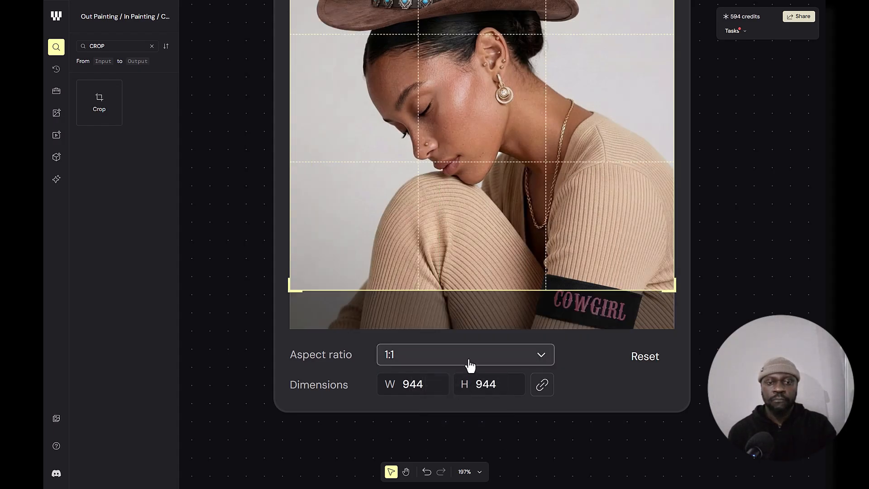
left_click(468, 364)
left_click(444, 362)
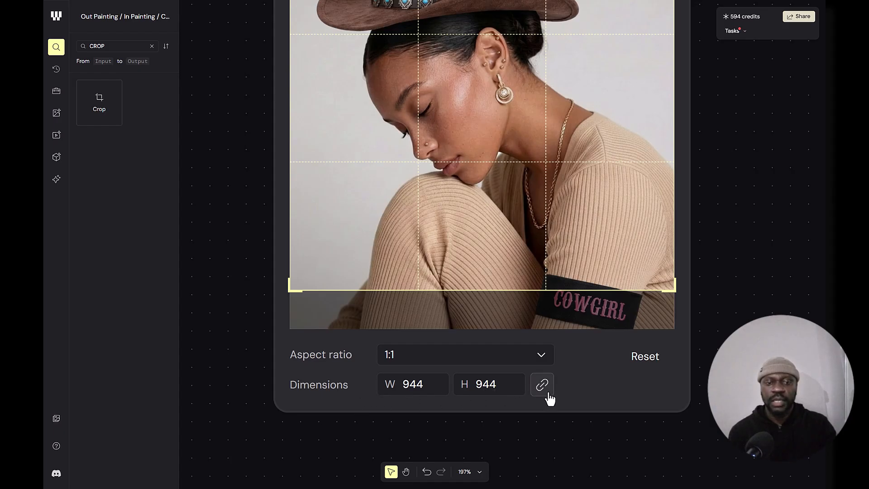
Set the crop width to 200 with the width and height linked at 1:1
double_click(424, 385)
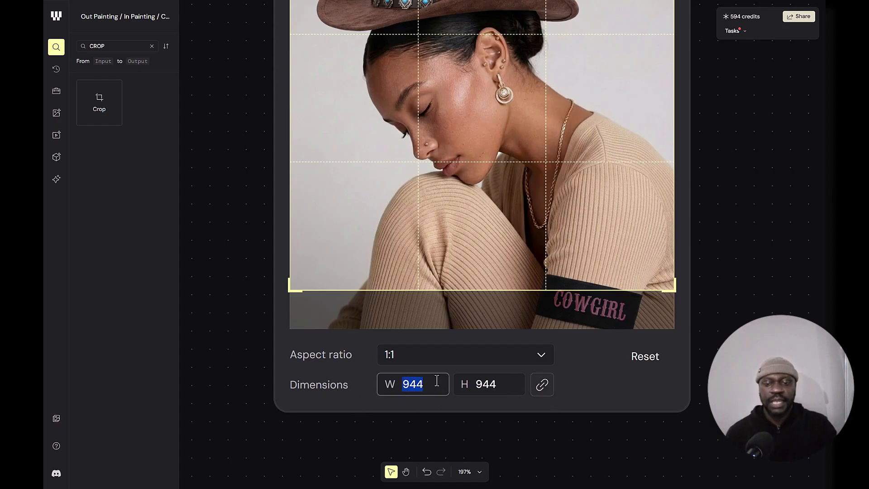
type("200")
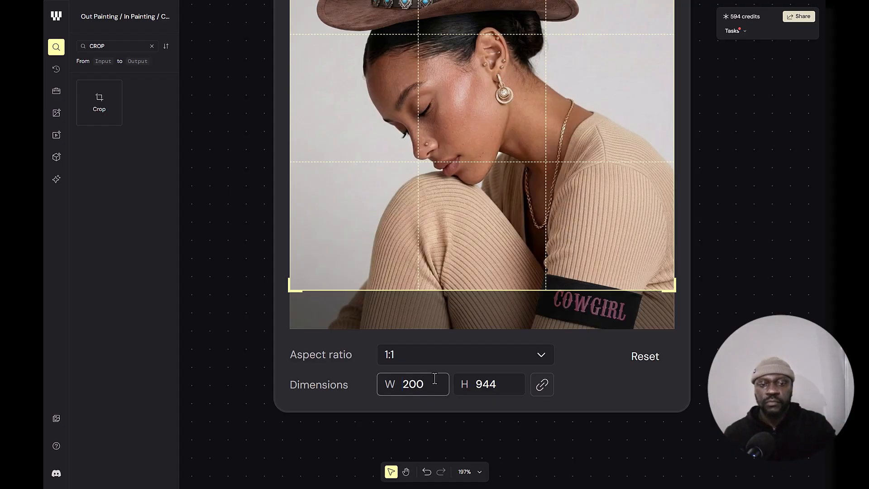
key("Return")
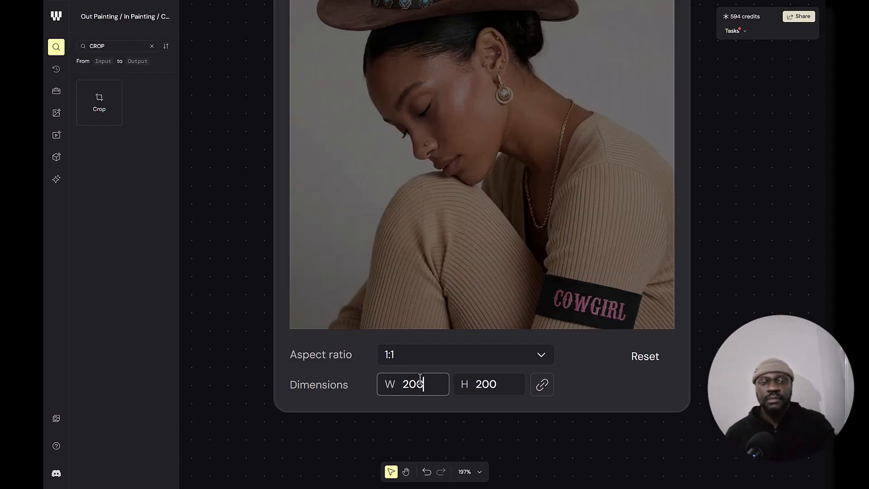
double_click(492, 383)
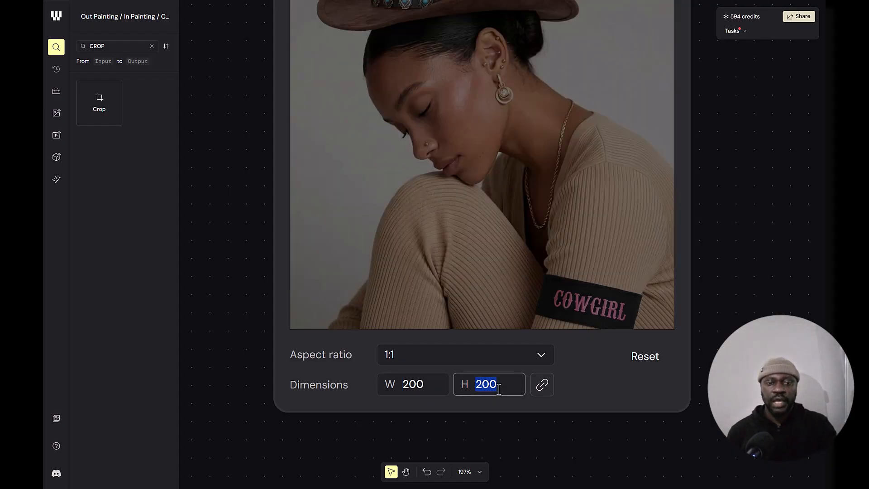
double_click(406, 384)
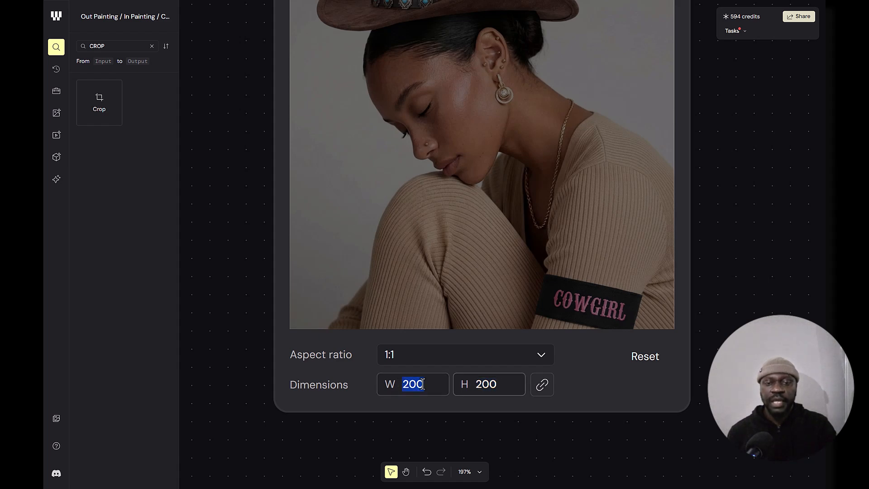
Unlink the crop's width and height and try a width of 1000
left_click(544, 387)
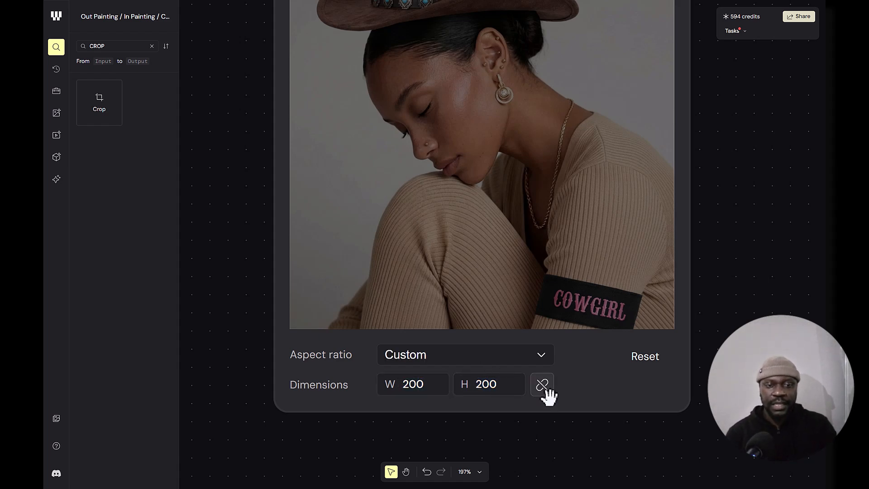
left_click(432, 386)
double_click(431, 386)
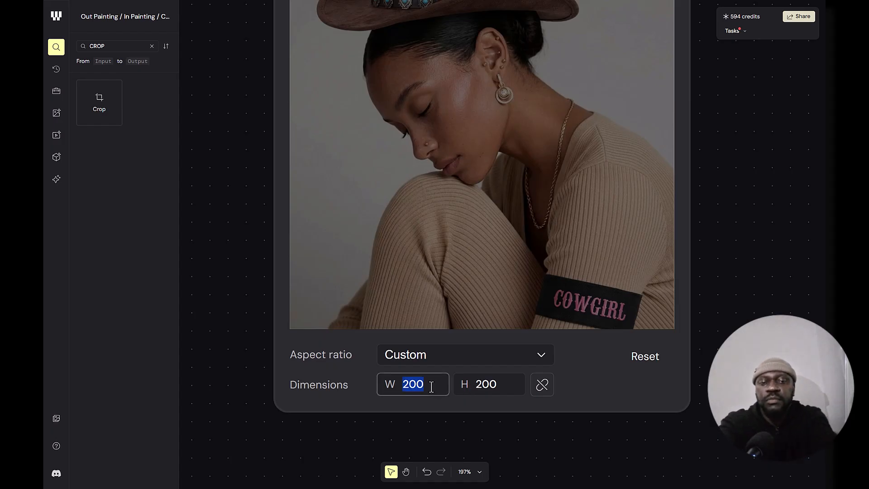
type("1000")
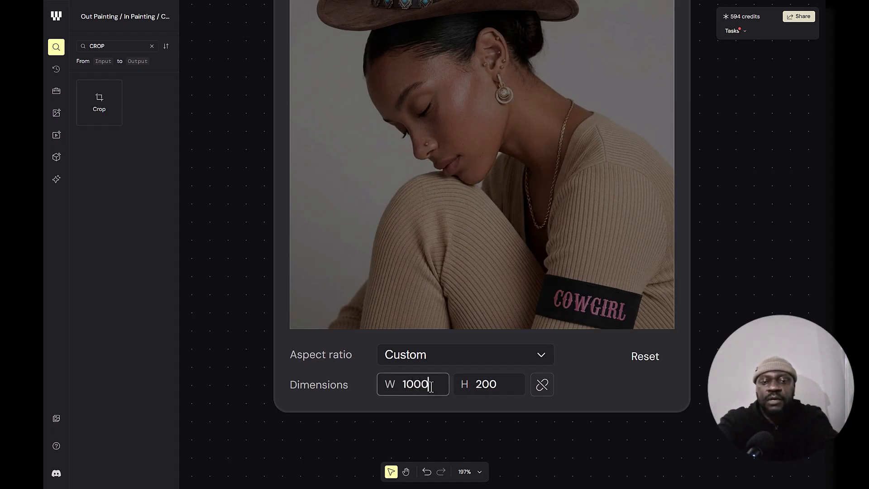
double_click(499, 389)
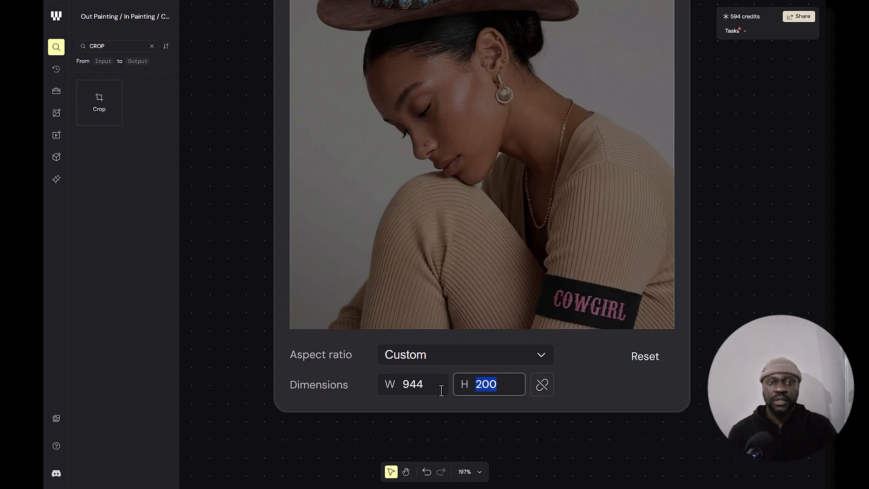
Replace the custom crop dimensions with the 9:16 aspect ratio preset
scroll(441, 390, "down", 5)
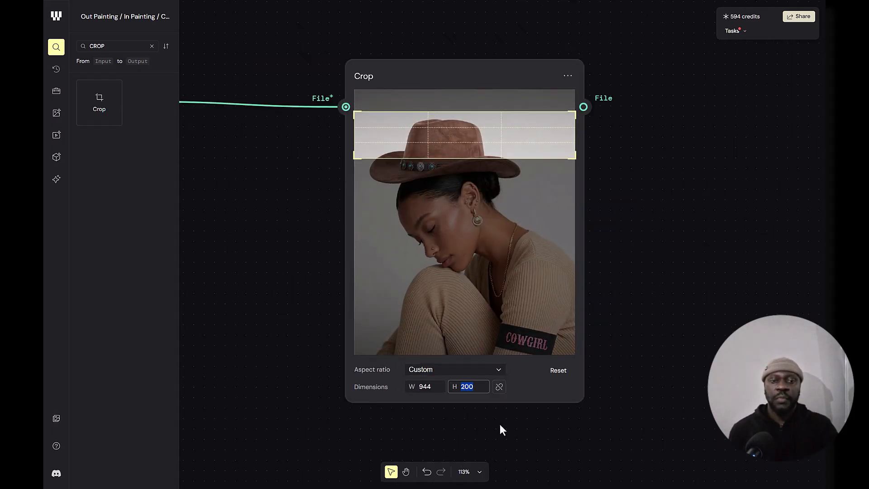
scroll(482, 389, "up", 5)
scroll(400, 389, "up", 4)
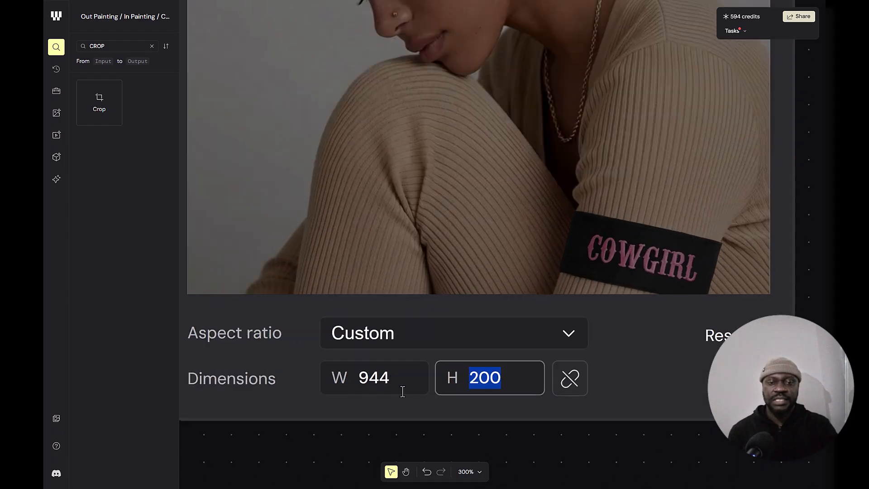
scroll(478, 345, "down", 1)
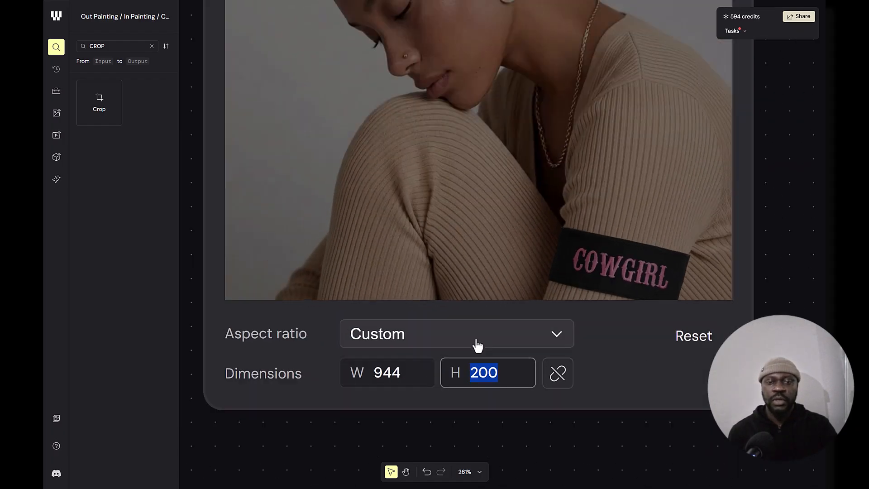
scroll(477, 346, "down", 1)
left_click(474, 344)
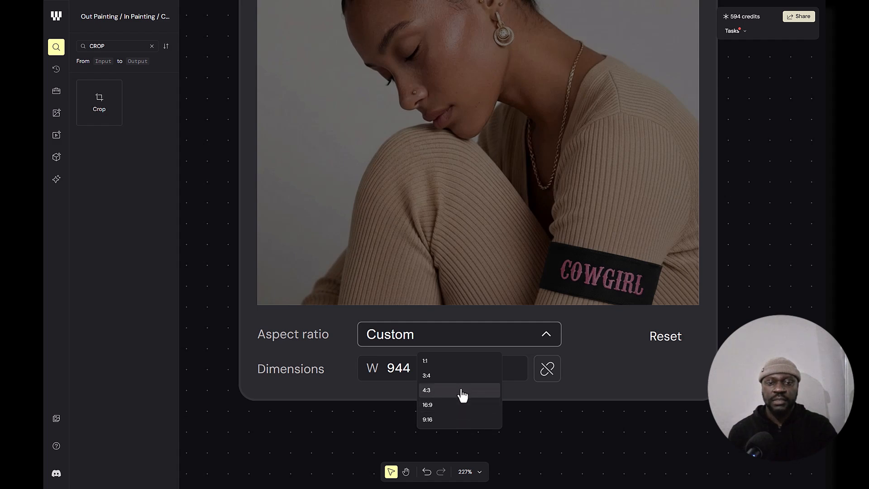
left_click(459, 422)
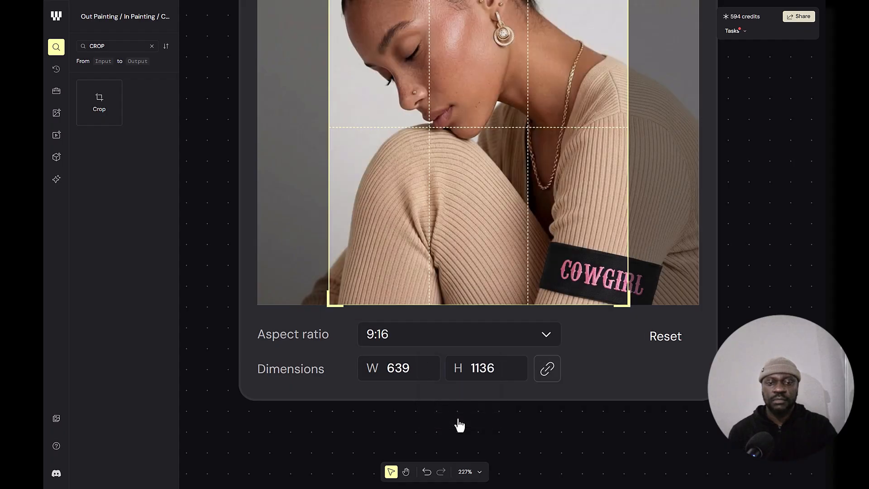
Shift the 9:16 crop frame slightly left over the portrait so it centres on the cowboy hat
scroll(460, 333, "down", 5)
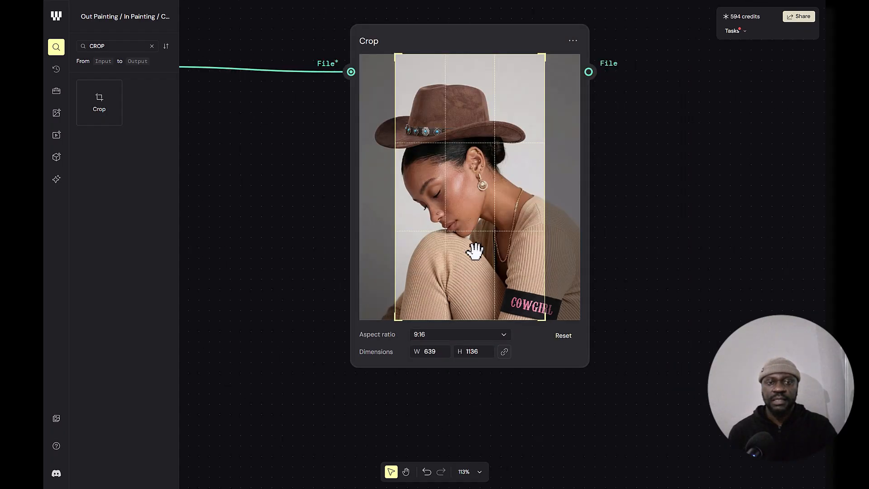
mouse_move(474, 251)
left_mouse_down()
mouse_move(491, 249)
mouse_move(460, 249)
left_mouse_up()
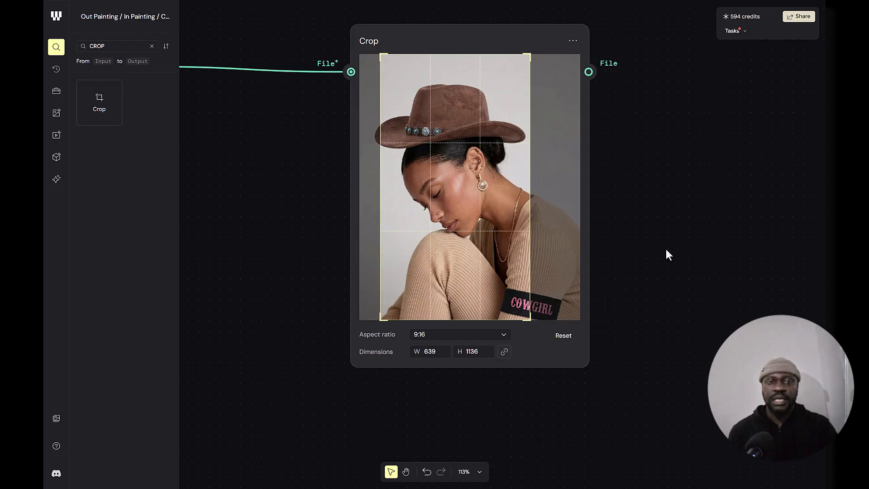
scroll(667, 250, "down", 2)
left_click_drag(601, 288, 496, 360)
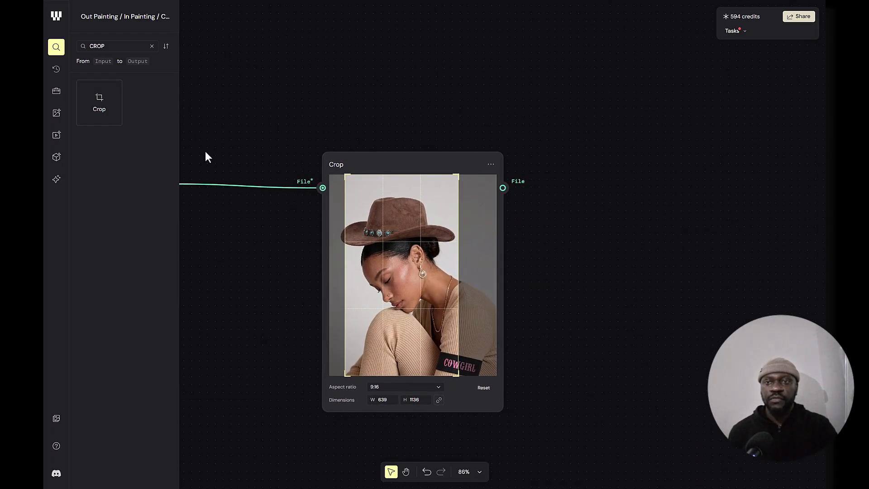
Add a Preview node beside the Crop node and connect the crop's file output to it
double_click(109, 47)
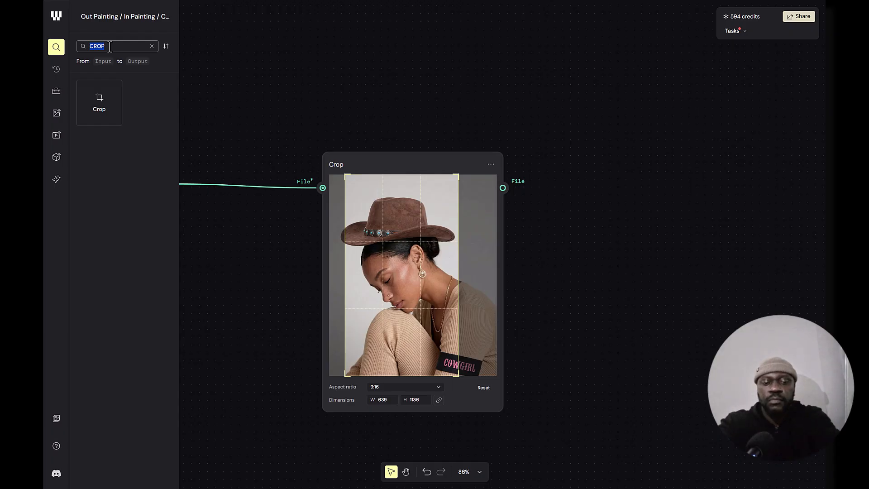
type("PREV")
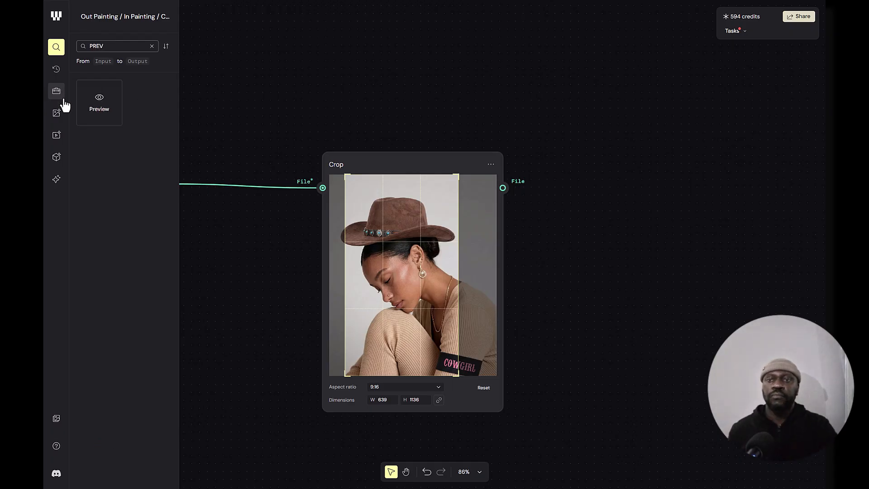
left_click_drag(95, 105, 581, 161)
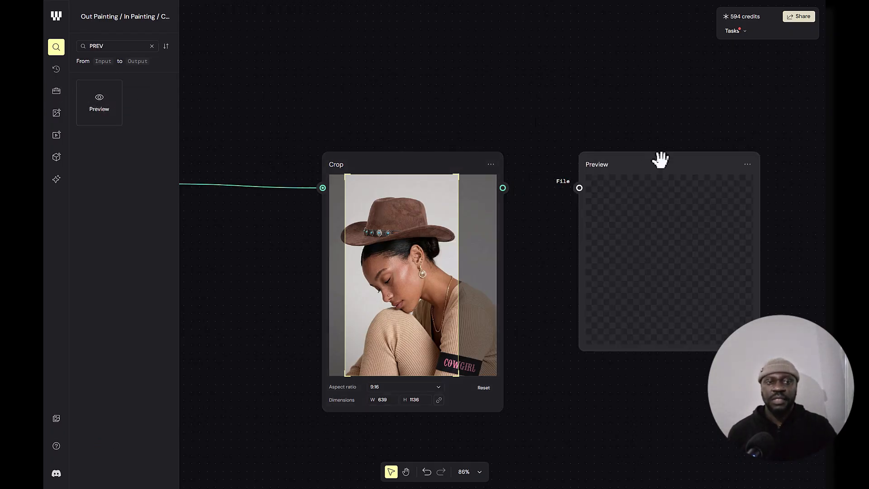
left_click_drag(660, 159, 645, 164)
left_click_drag(503, 188, 567, 188)
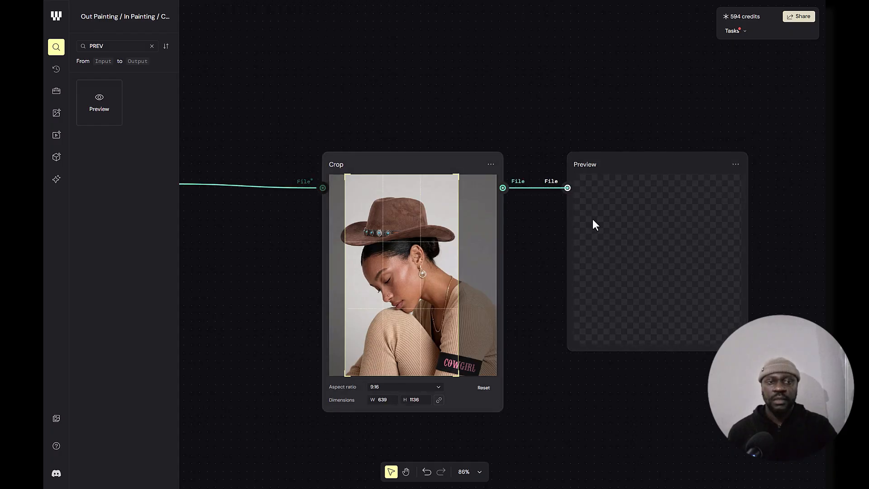
left_click_drag(757, 301, 738, 229)
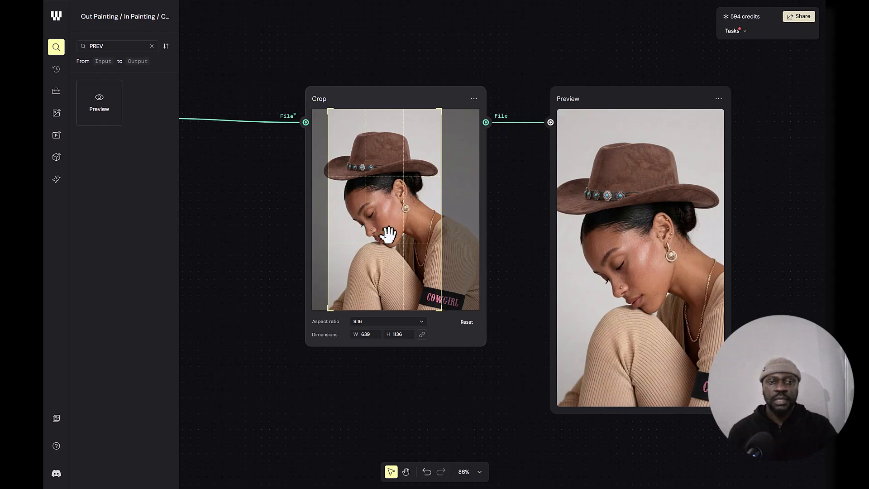
Slide the 9:16 crop frame to the portrait's right edge over the armband, then back left over the hat and face
left_click_drag(387, 233, 438, 248)
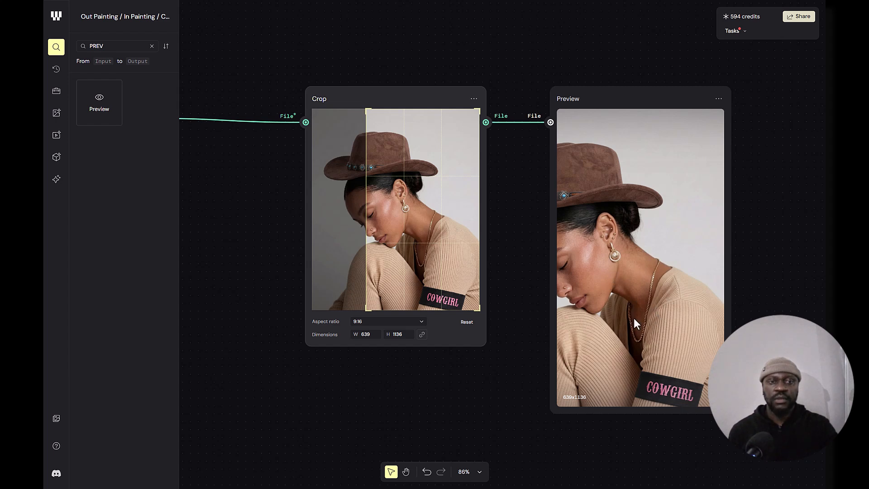
left_click_drag(398, 235, 359, 234)
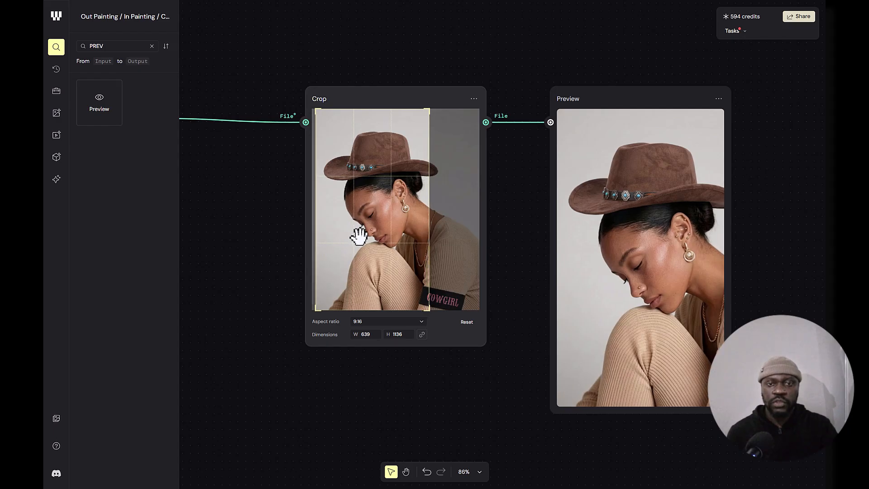
left_click_drag(524, 251, 457, 273)
Add an Export node above the Preview node and connect the crop's file output to its input
double_click(121, 47)
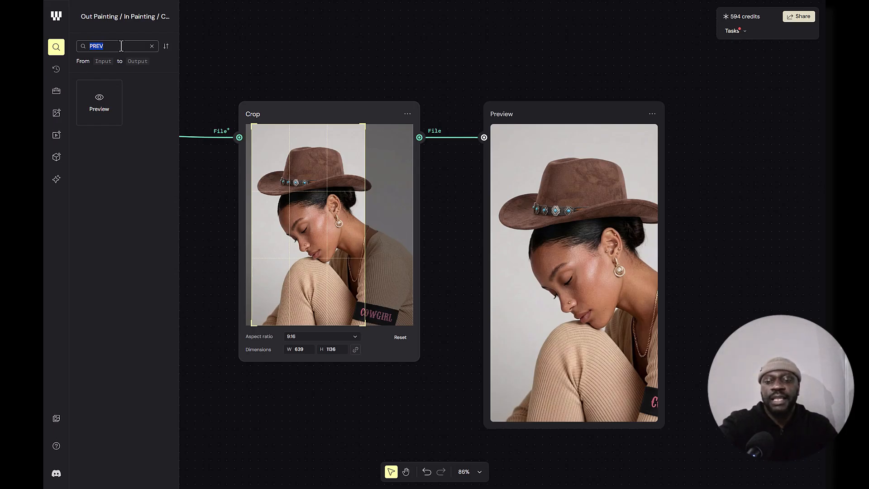
type("EXP")
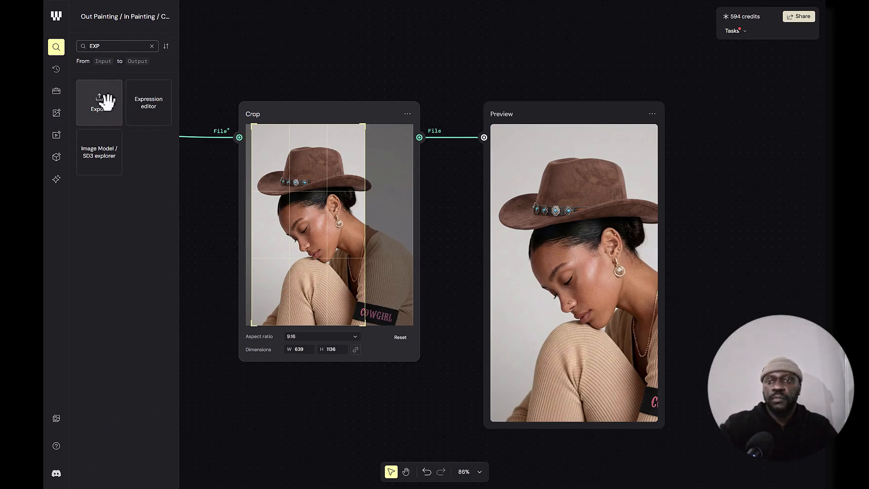
left_click_drag(101, 102, 527, 50)
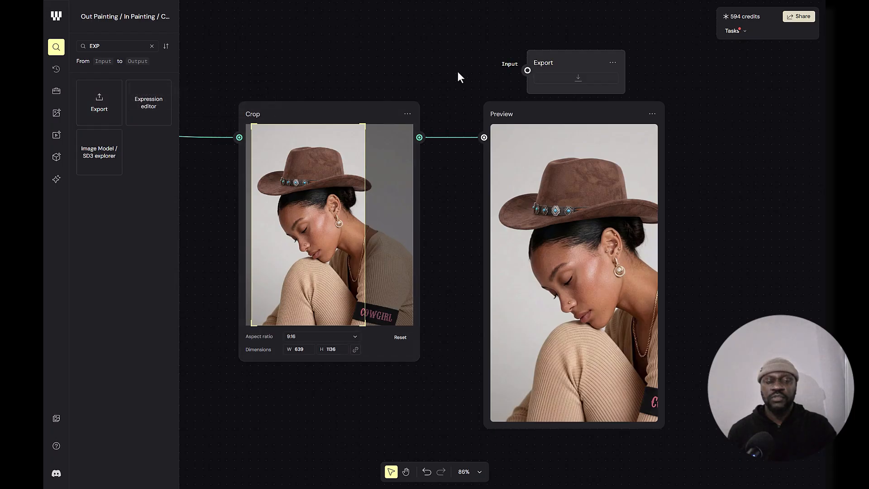
left_click_drag(450, 95, 490, 166)
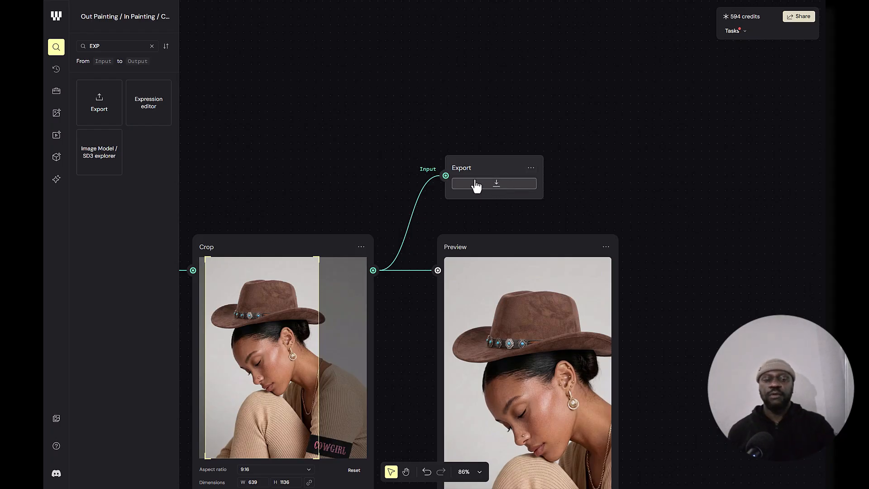
left_click_drag(642, 303, 615, 159)
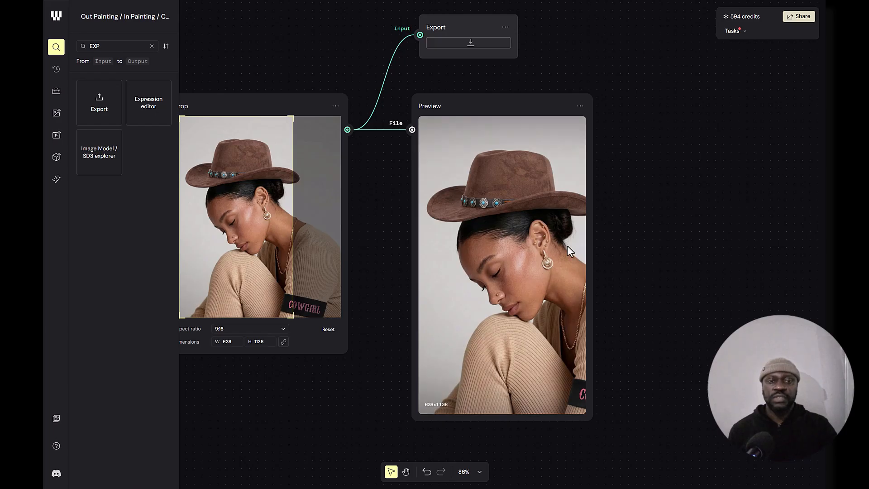
left_click_drag(368, 295, 410, 324)
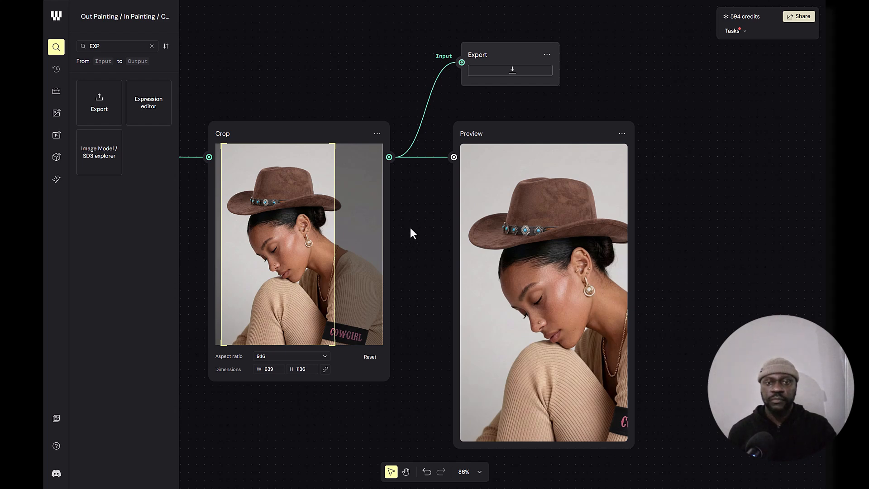
left_click_drag(410, 227, 460, 215)
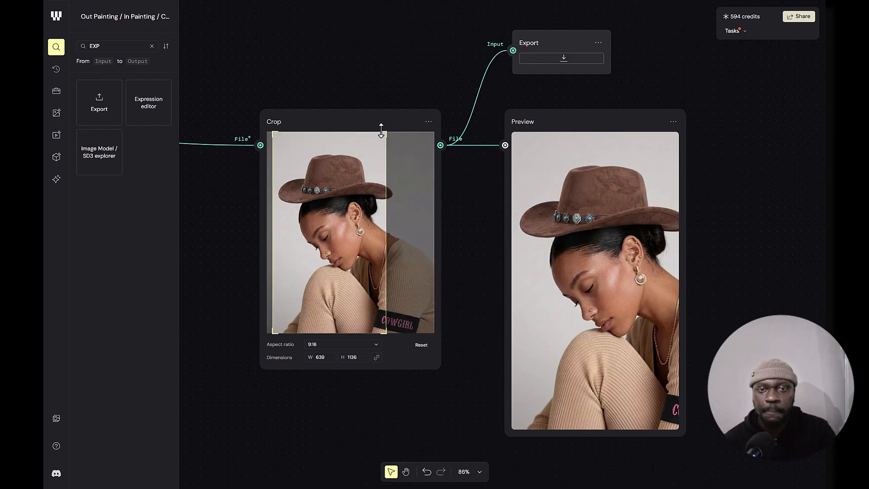
Shrink the 9:16 crop frame to about 270 by 480 and place it over the COWGIRL armband
left_click_drag(381, 130, 327, 250)
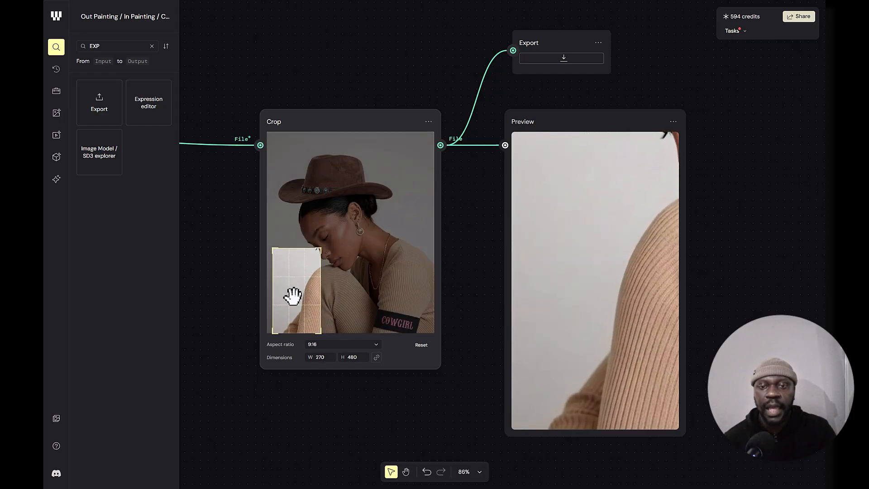
left_click_drag(293, 296, 394, 312)
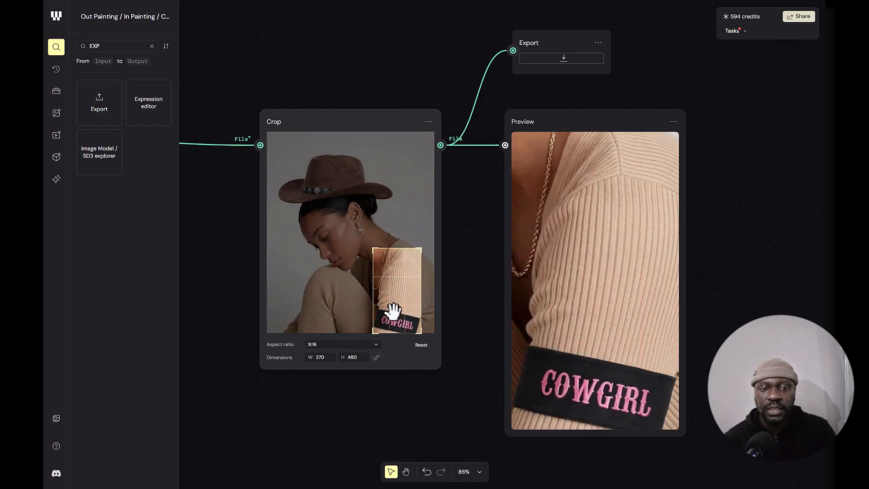
Set the crop's aspect ratio to 1:1 and shrink the frame to about 350 by 350 around the COWGIRL armband
left_click(339, 345)
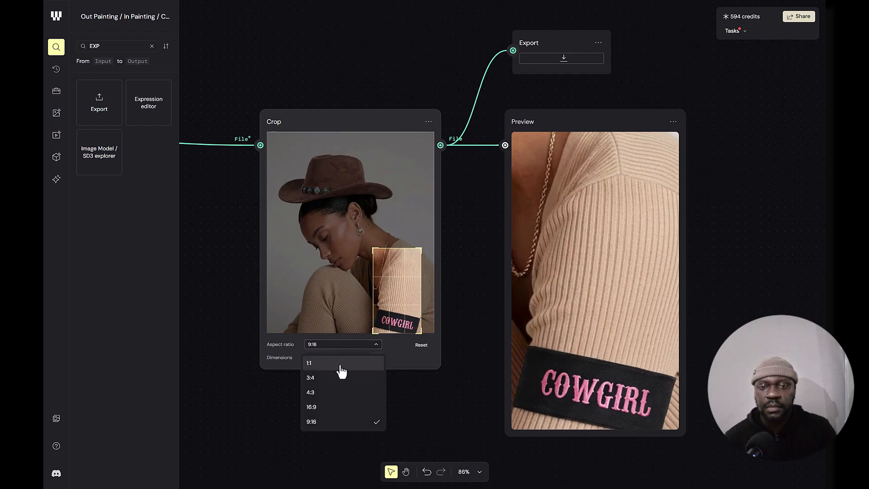
left_click(341, 363)
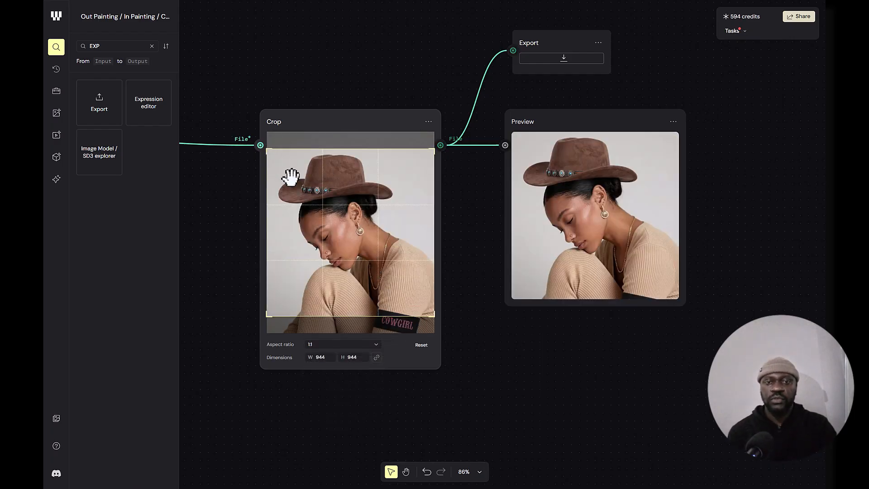
left_click_drag(267, 150, 394, 333)
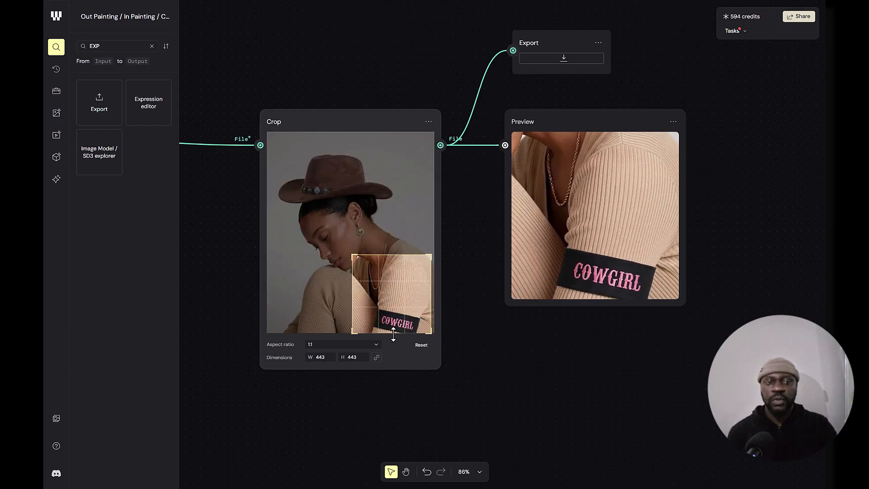
left_click_drag(355, 257, 373, 289)
left_click_drag(409, 313, 398, 316)
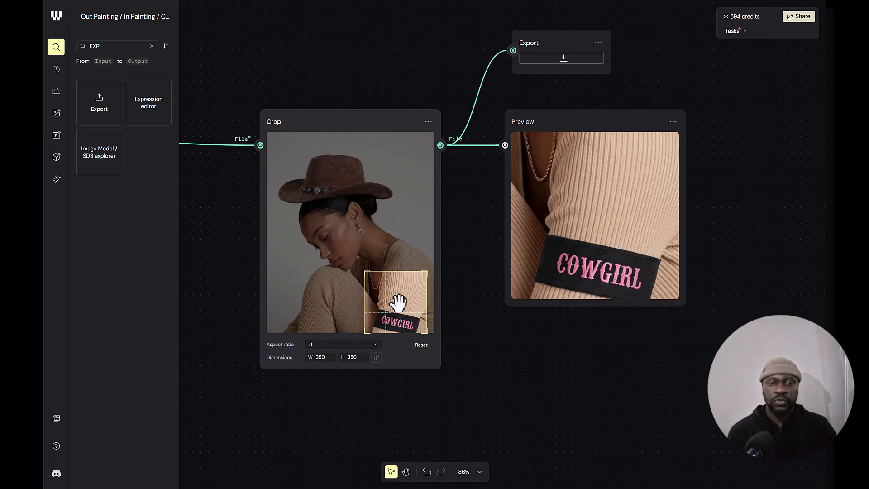
Move the square crop frame onto the cowboy hat and shrink it to about 327 by 327
left_click_drag(398, 303, 327, 189)
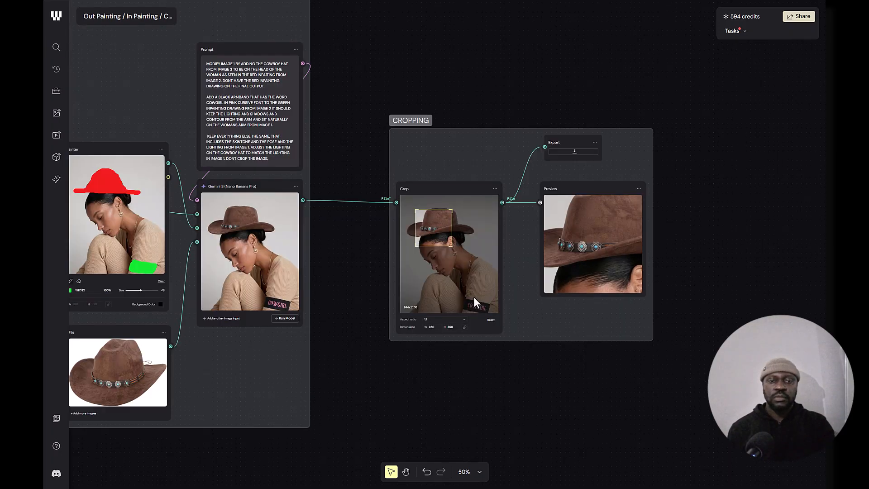
scroll(473, 297, "up", 5)
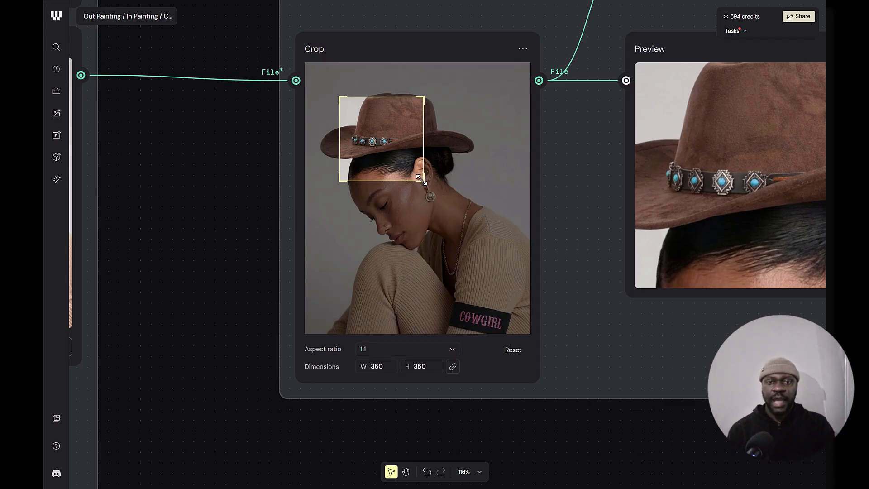
left_click_drag(421, 177, 416, 161)
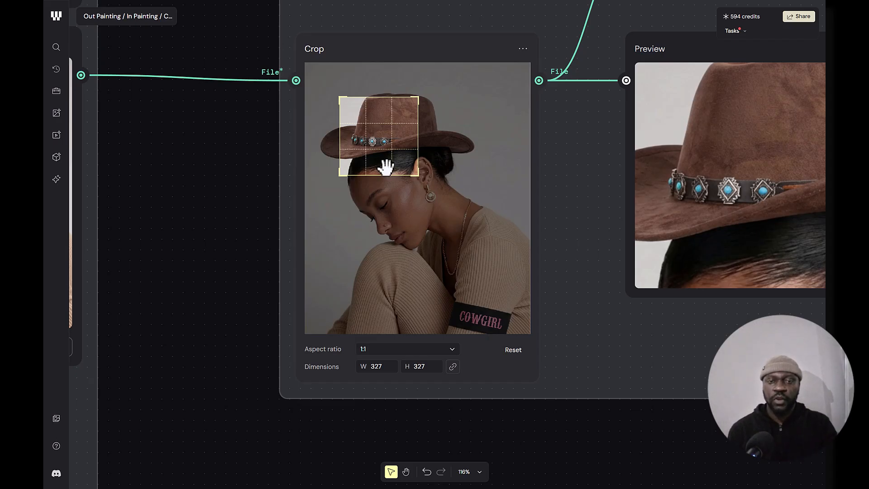
scroll(384, 372, "up", 5)
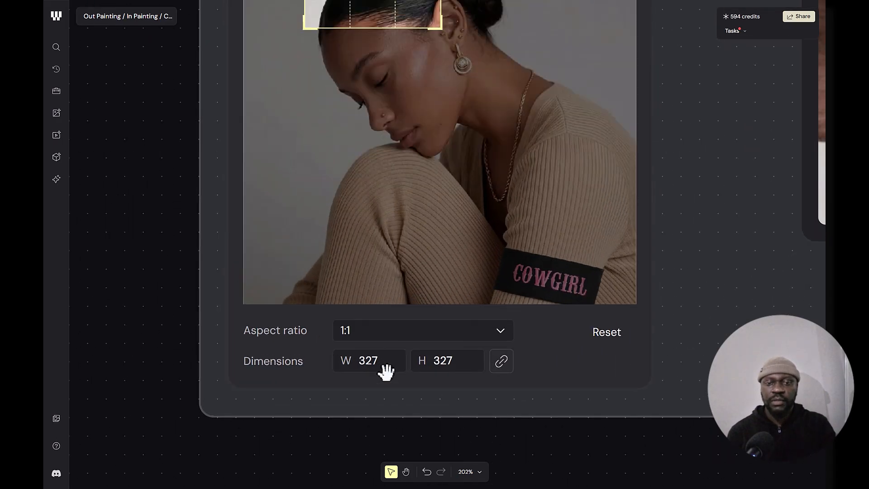